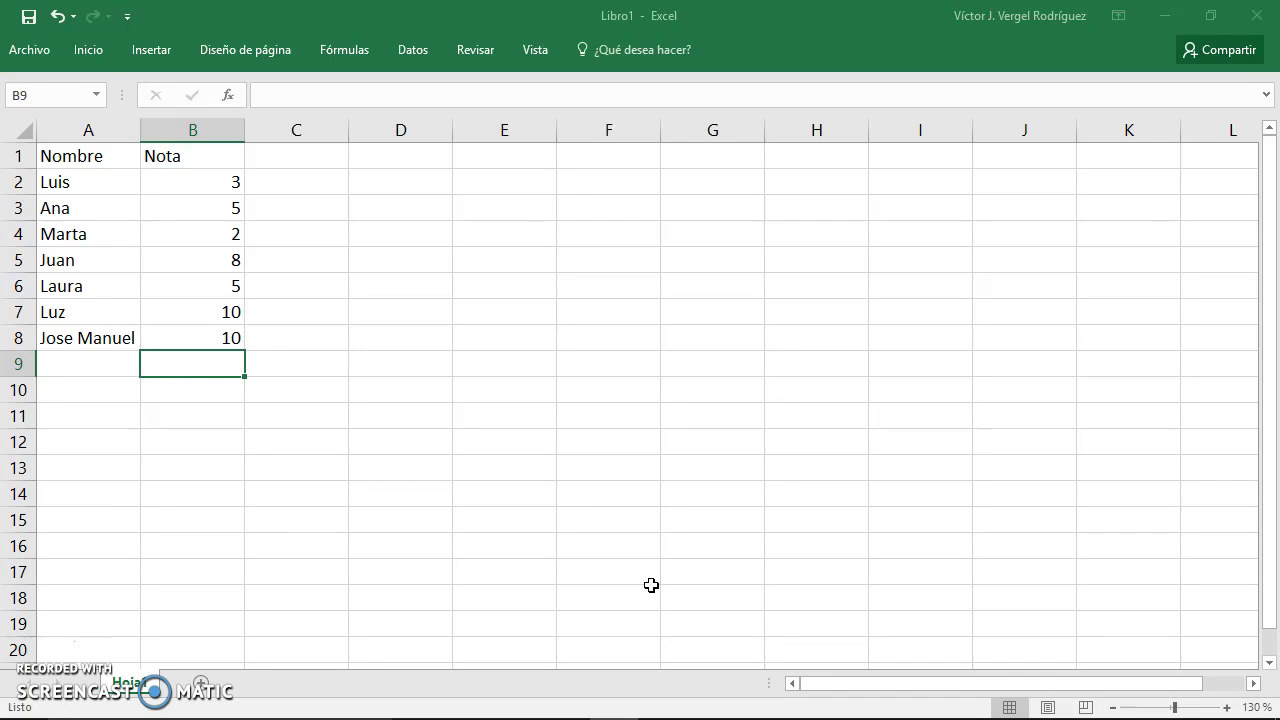
Select cell B13 to hold the lookup formula
left_click(152, 467)
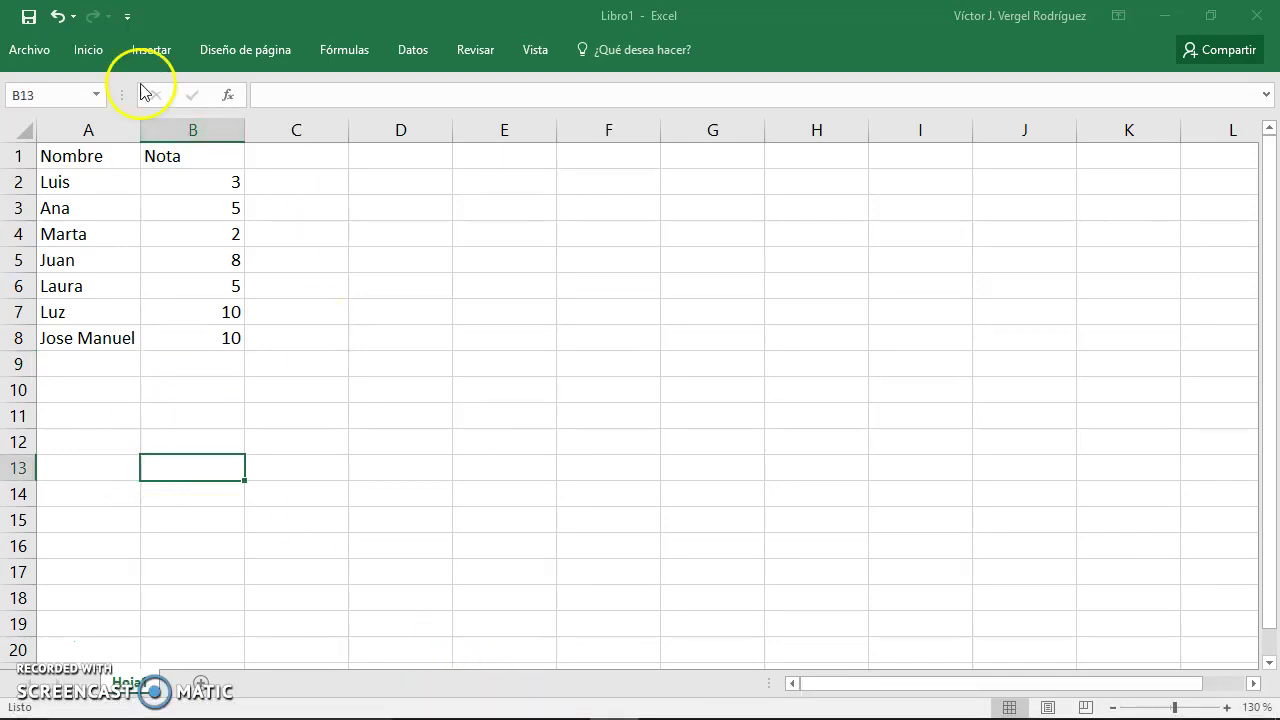
Insert BUSCARV from the Búsqueda y referencia category into cell B13
left_click(229, 96)
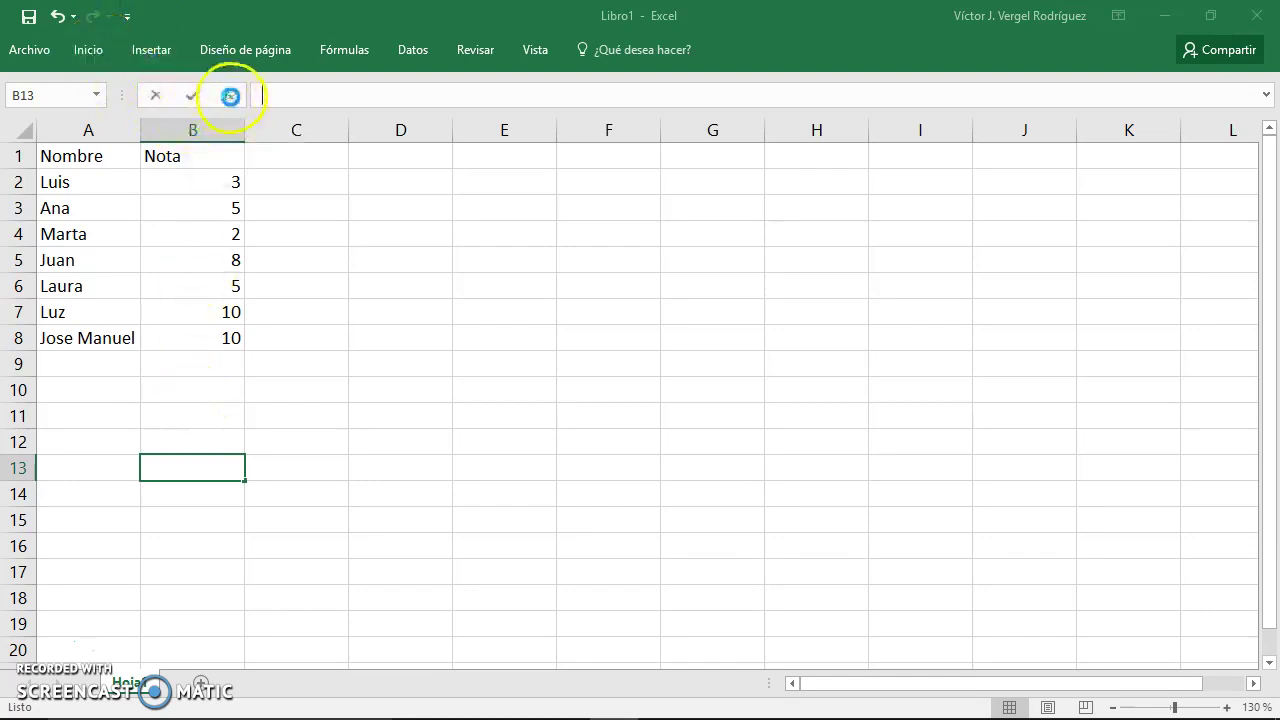
left_click(1097, 234)
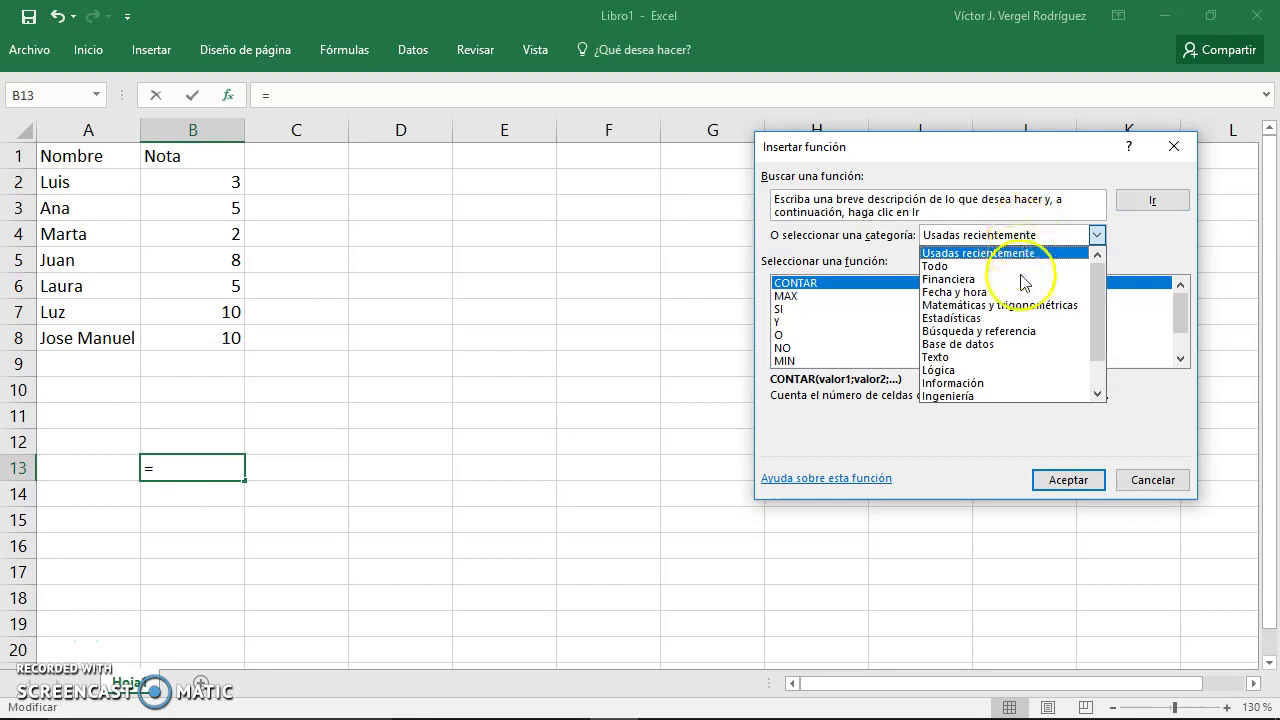
left_click(1040, 331)
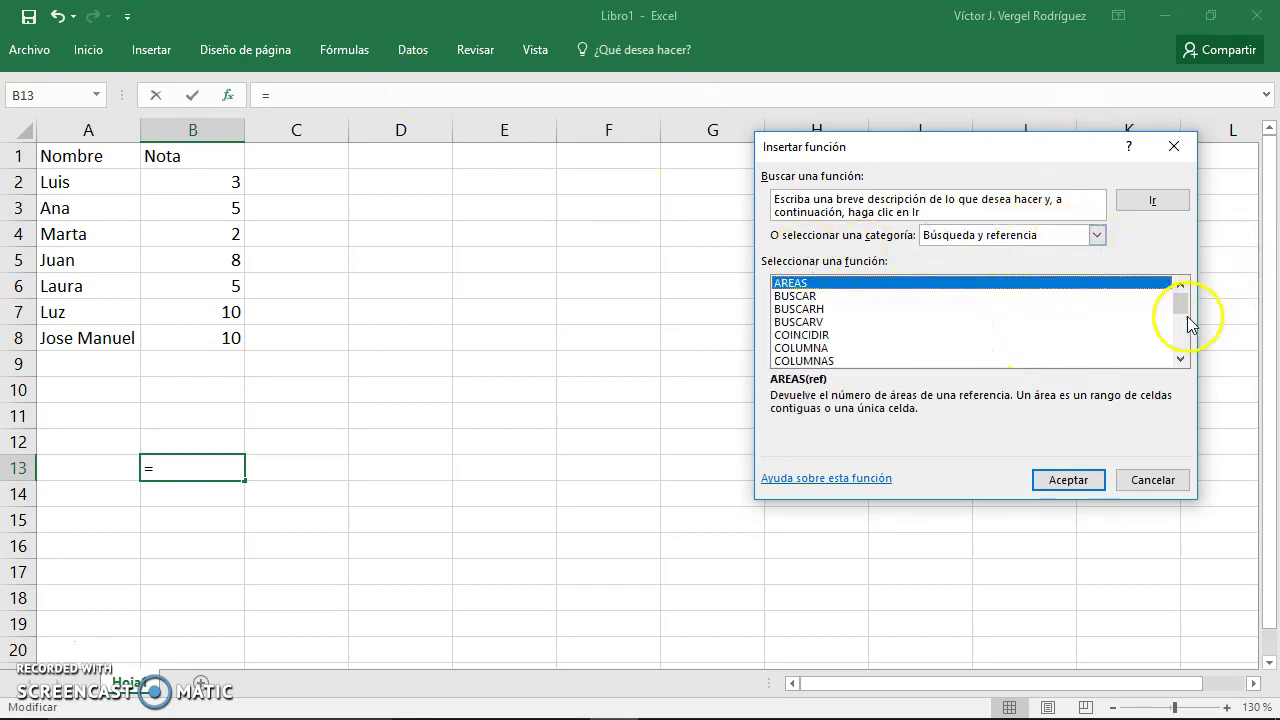
left_click(810, 322)
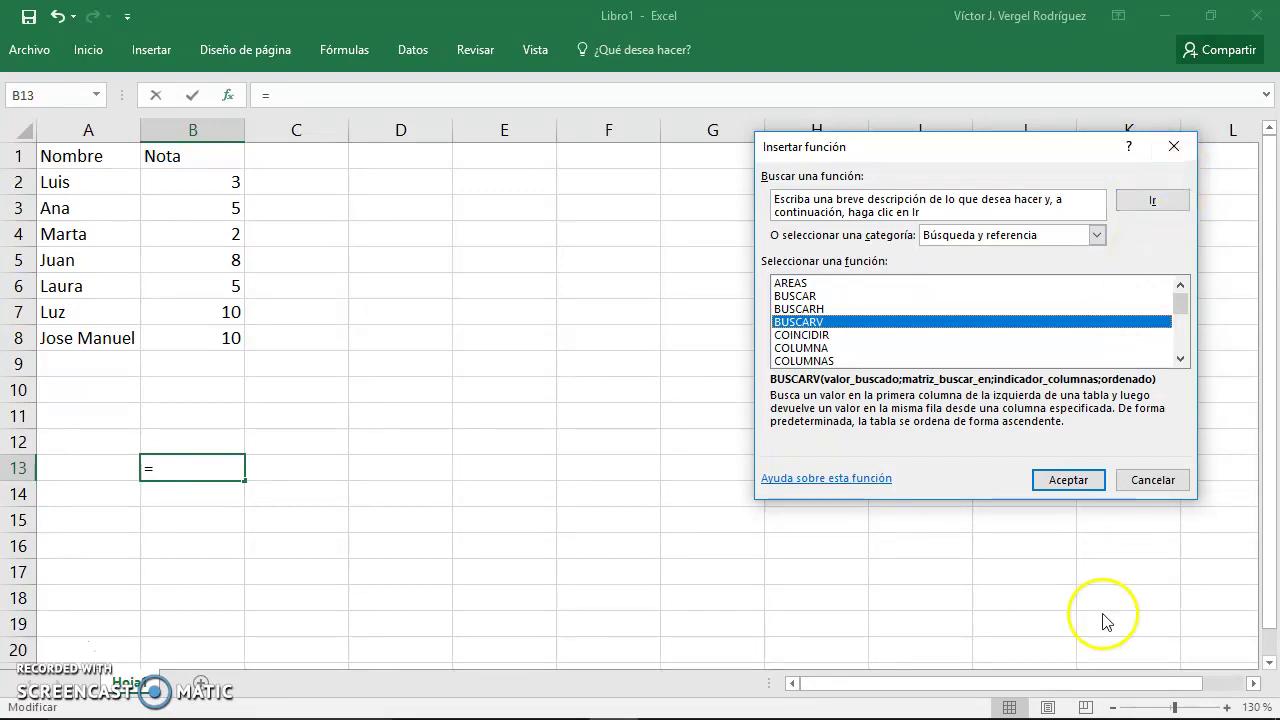
left_click(1068, 480)
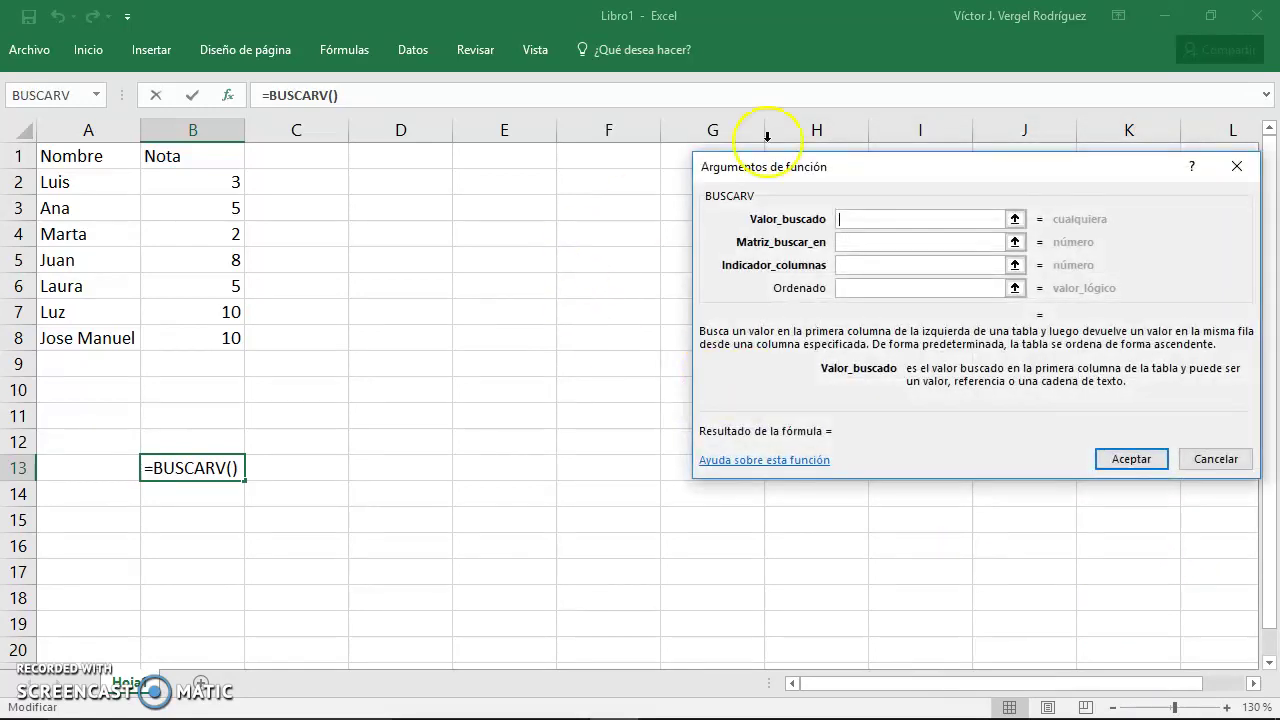
Move the arguments dialog aside and read the BUSCARV argument explanations in the Word notes
left_click_drag(823, 171, 657, 175)
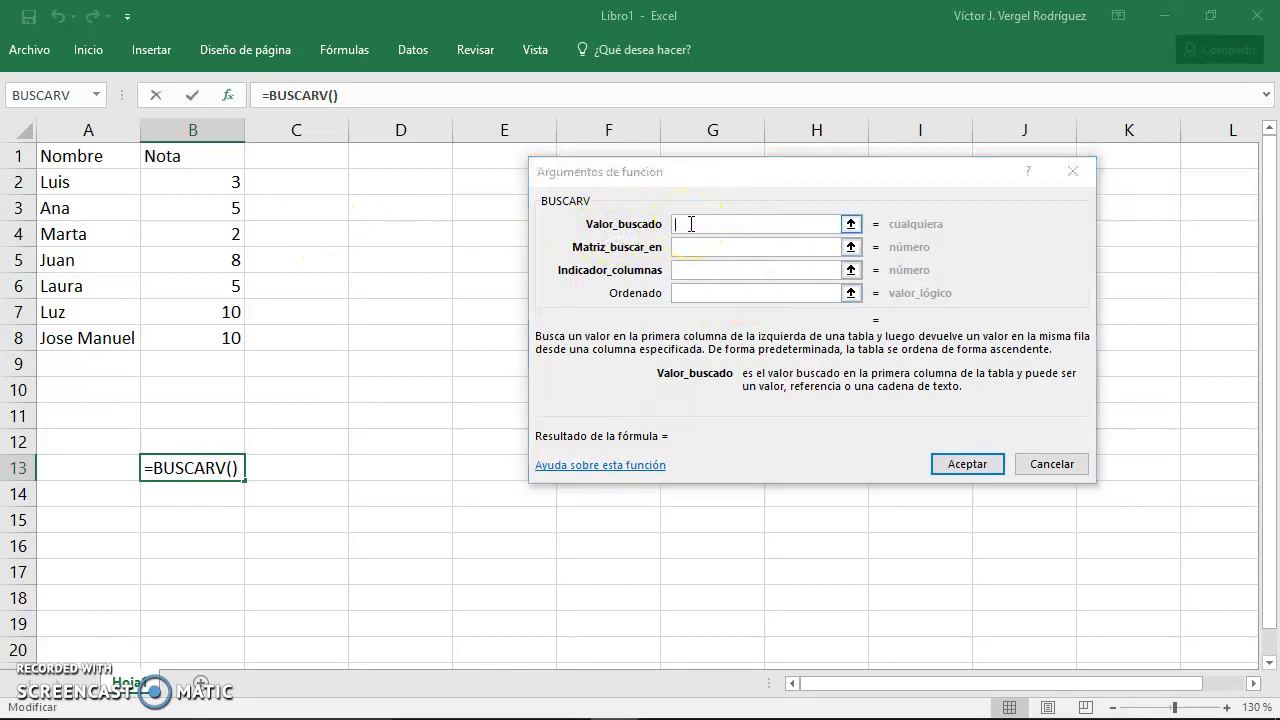
key("alt+Tab")
key("alt+Tab")
key("alt+Tab")
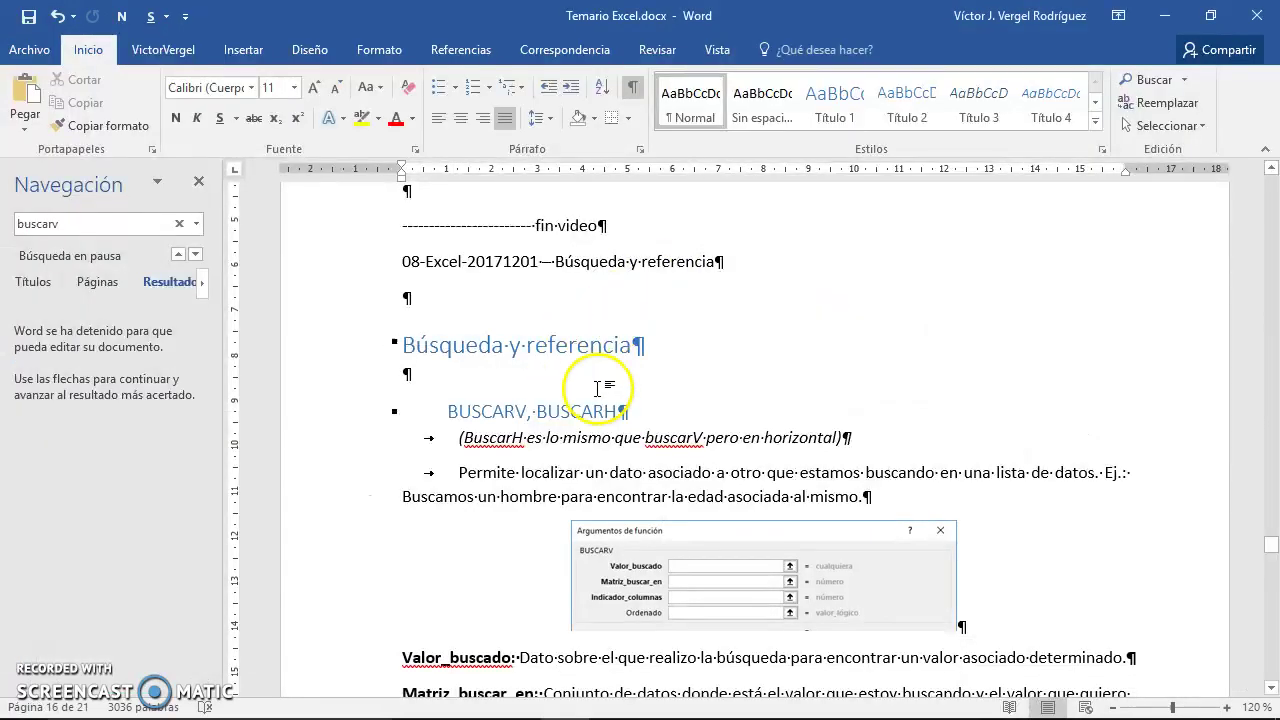
scroll(610, 420, "down", 3)
scroll(560, 450, "down", 1)
mouse_move(536, 441)
left_mouse_down()
mouse_move(634, 560)
mouse_move(557, 486)
left_mouse_up()
left_click(540, 460)
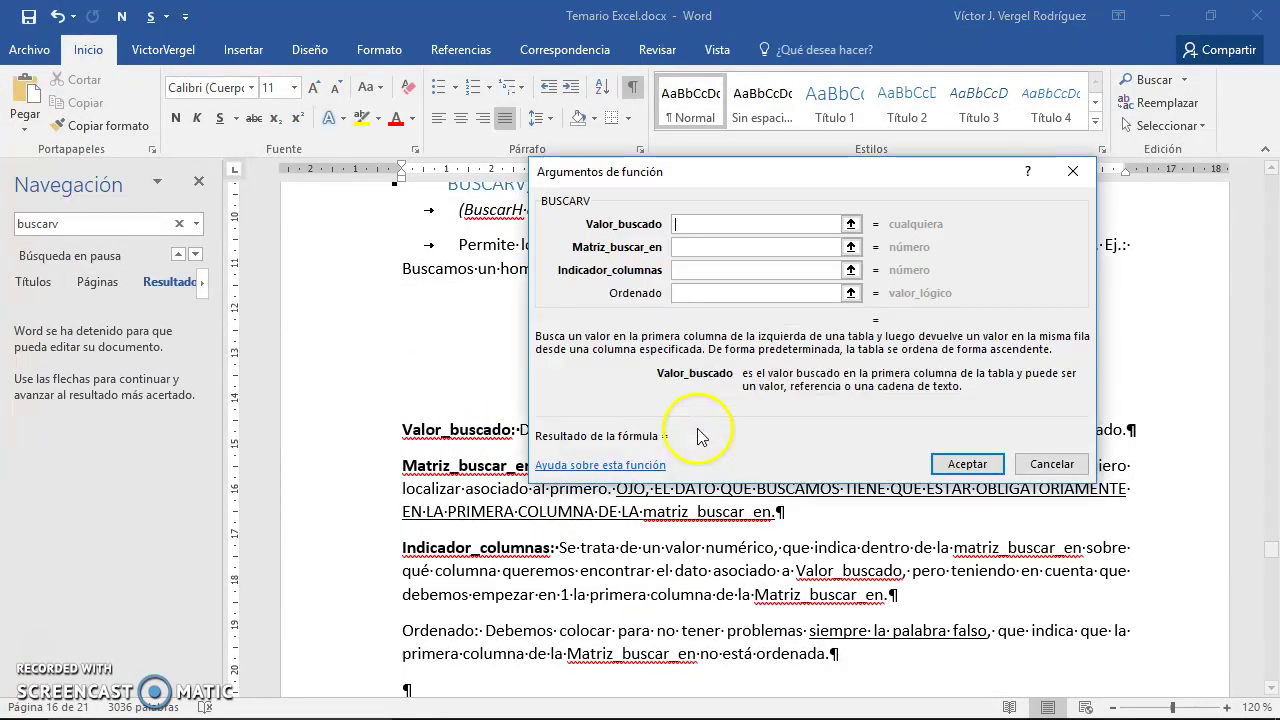
Return to Excel to focus the lookup value argument, then go back to the notes
left_click(1163, 15)
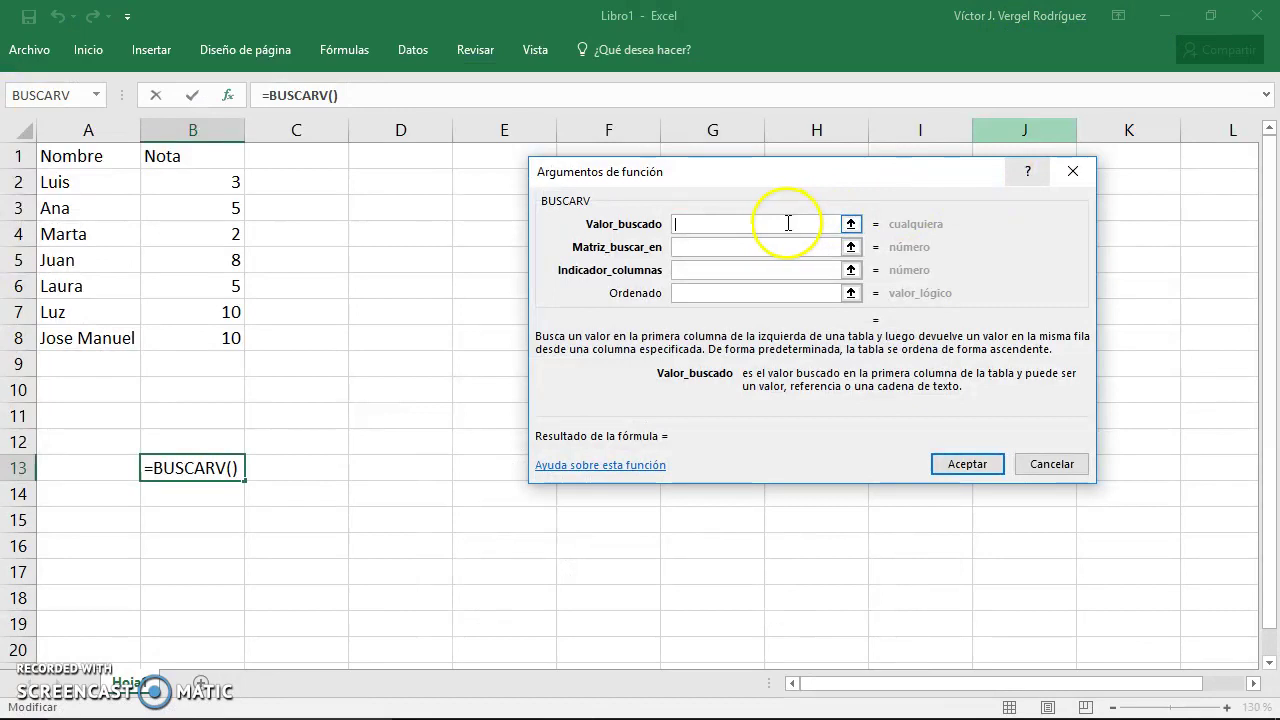
left_click(746, 192)
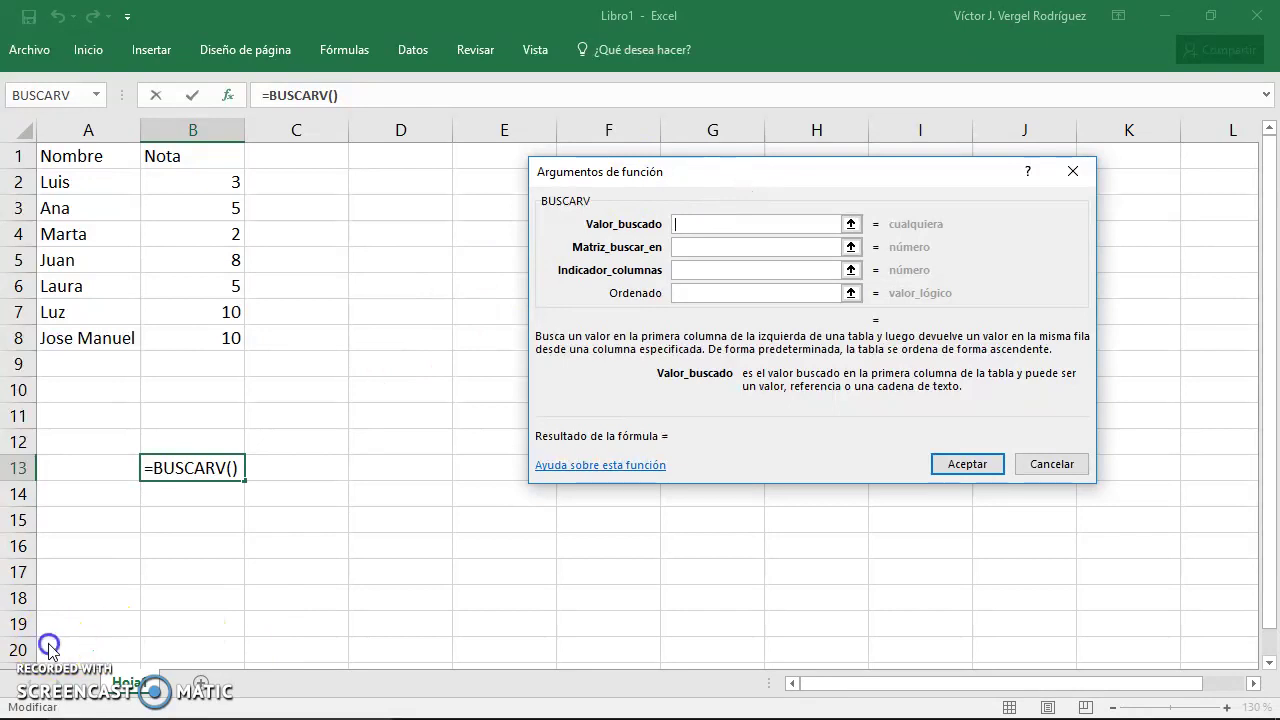
key("alt+Tab")
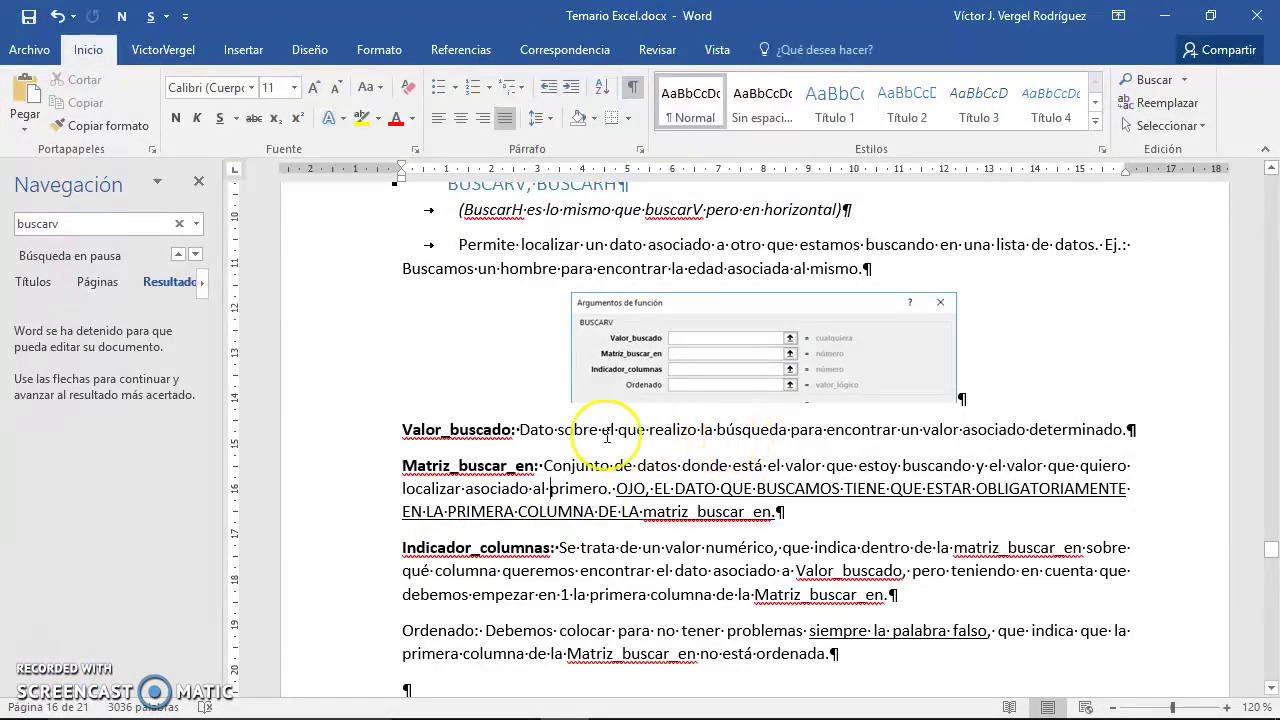
Leave the Word notes and bring Excel's empty BUSCARV argument window back
left_click(592, 437)
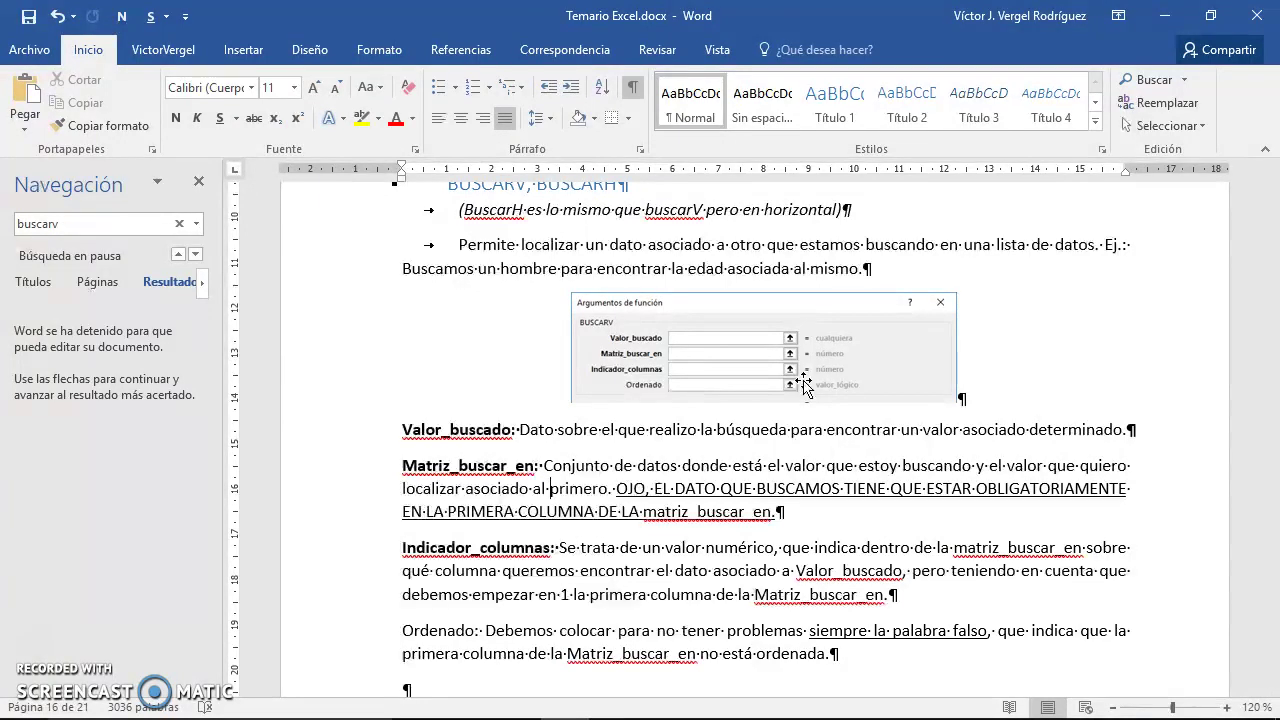
key("alt+Tab")
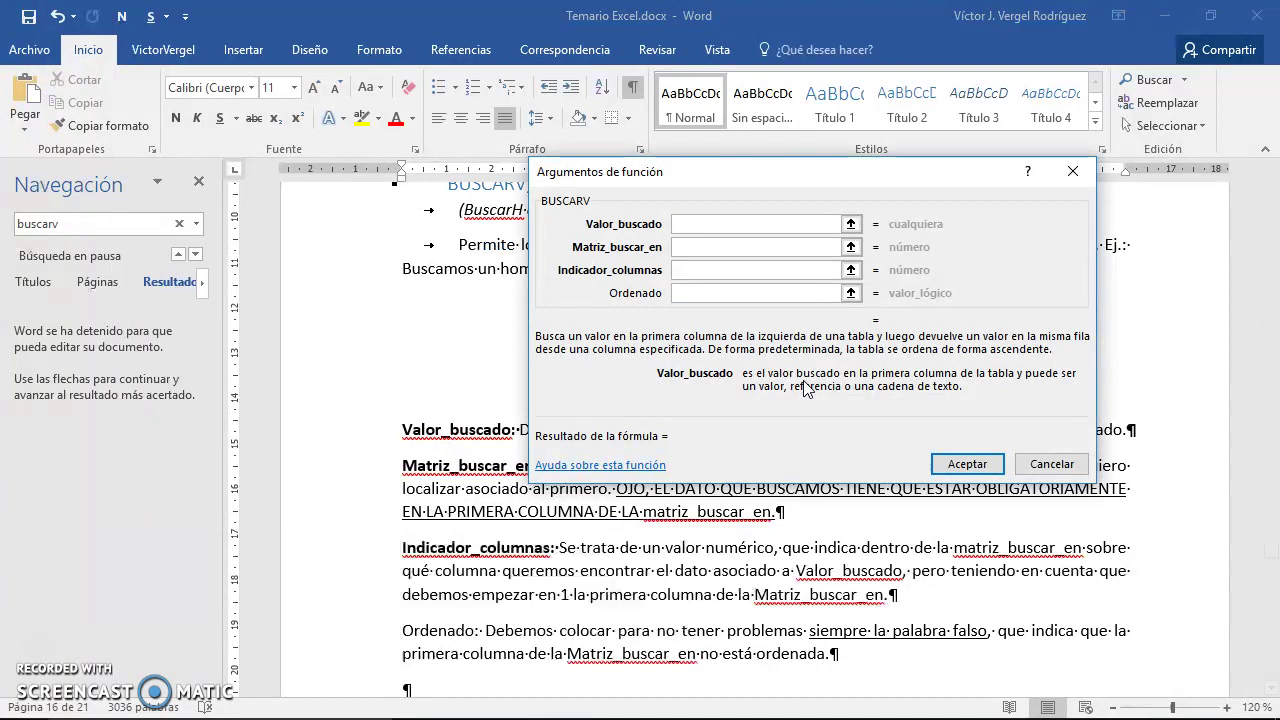
key("alt+Tab")
key("alt+Tab")
key("alt+Tab")
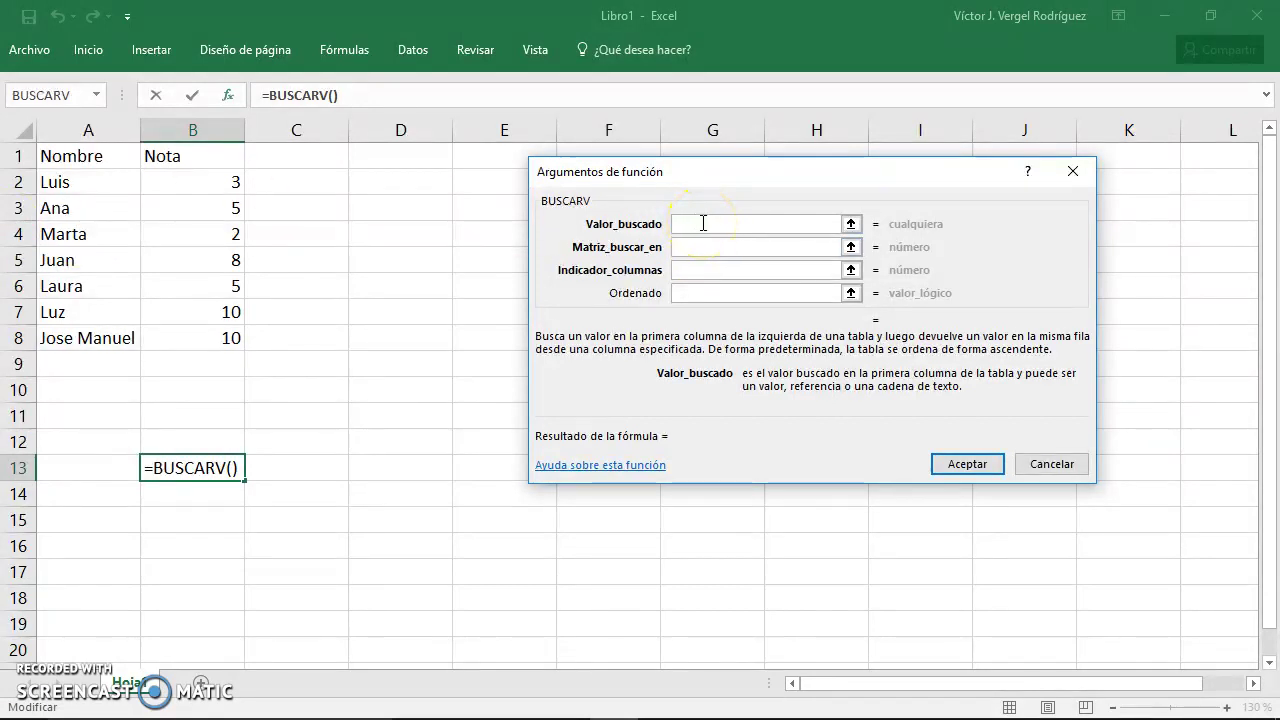
Enter "Ana" as the BUSCARV lookup value
type("Ana")
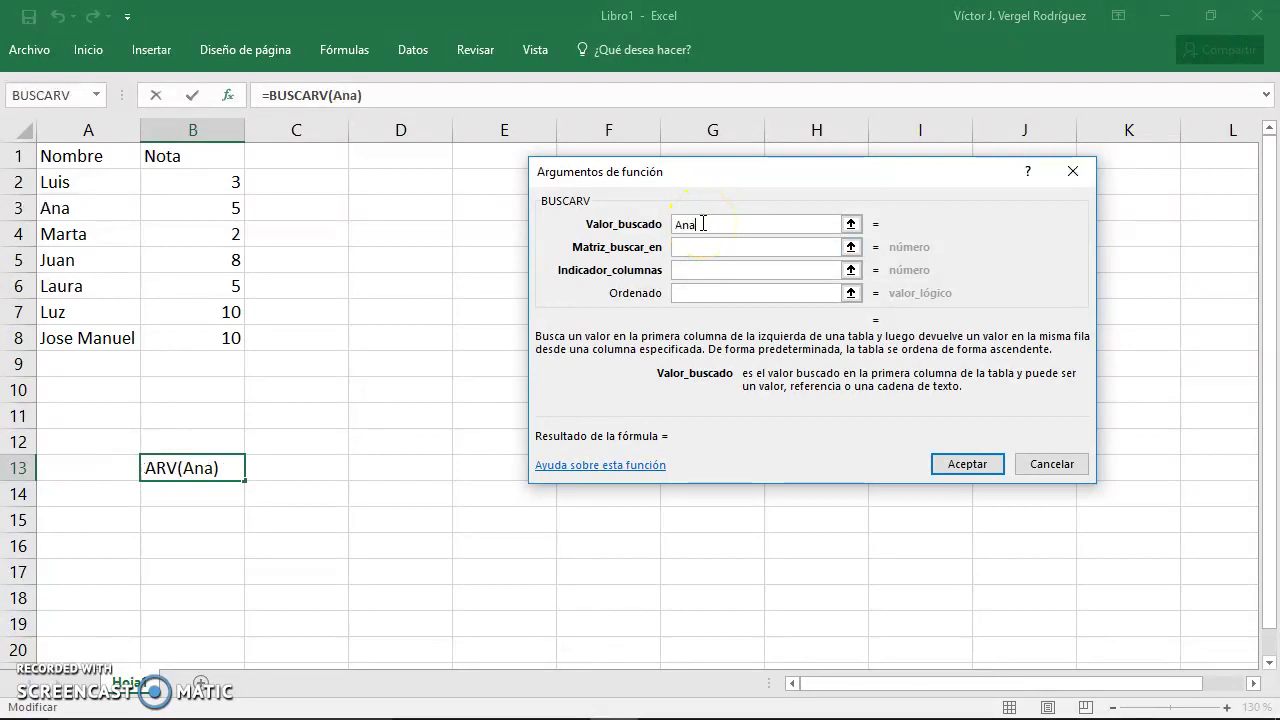
key("Tab")
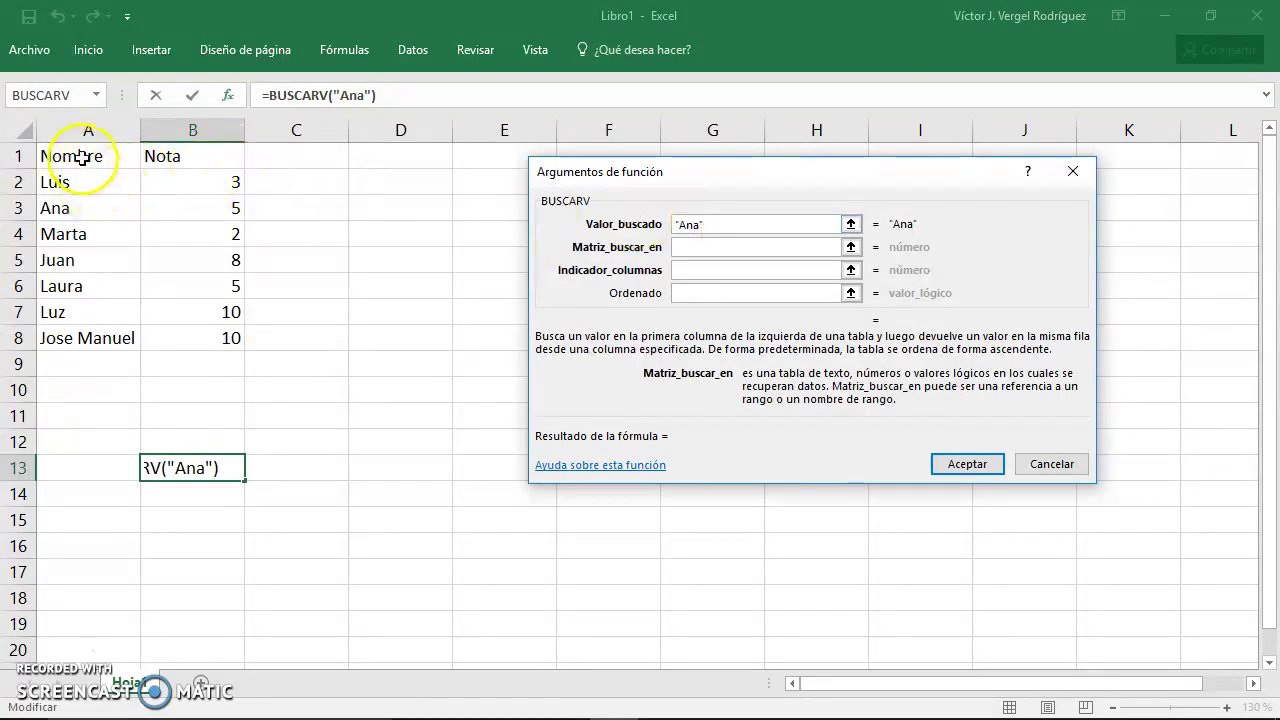
Select A1:B8 as the BUSCARV search table
left_click_drag(77, 160, 93, 188)
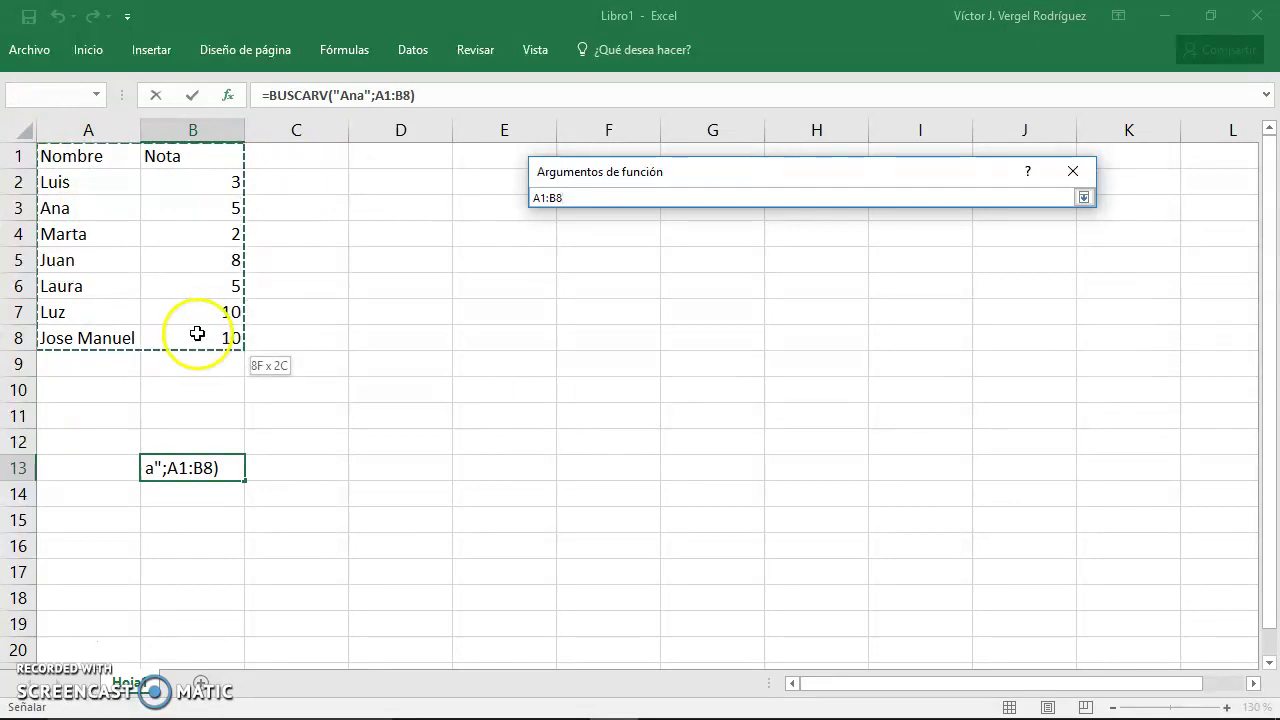
left_click_drag(195, 328, 190, 332)
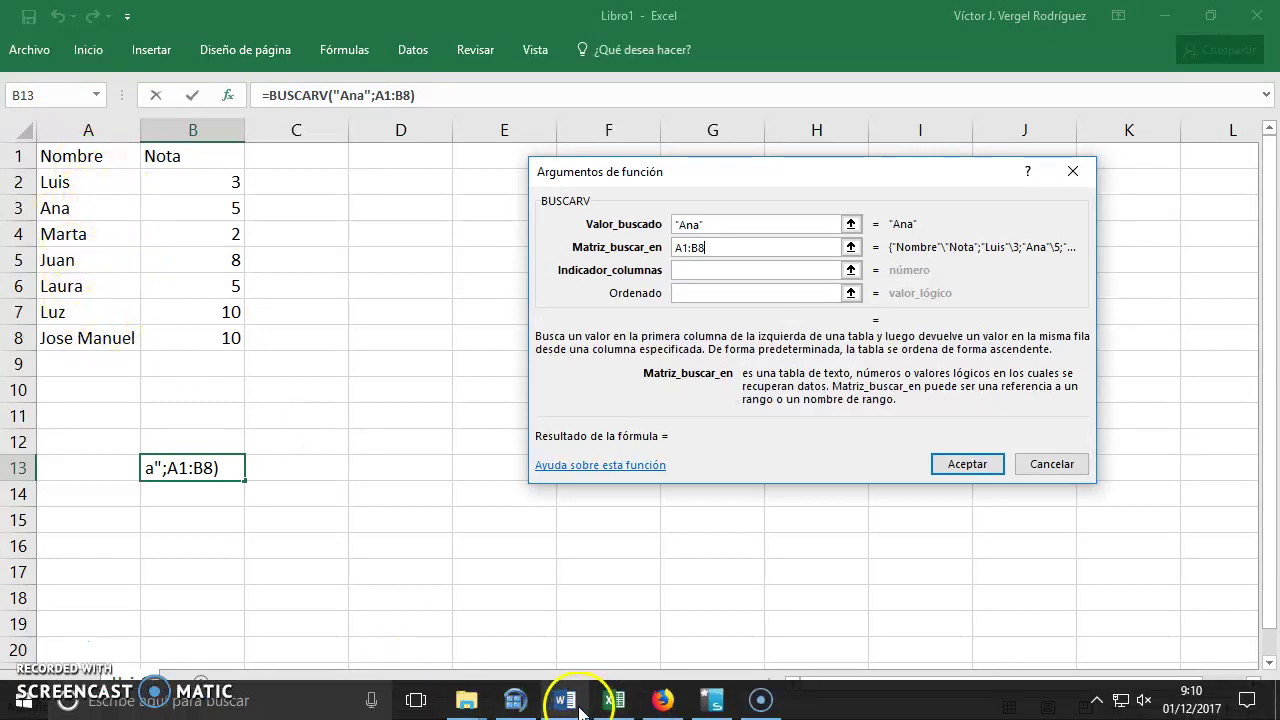
Review the Word note on the first-column requirement, then return to the BUSCARV dialog
mouse_move(564, 700)
left_click(578, 664)
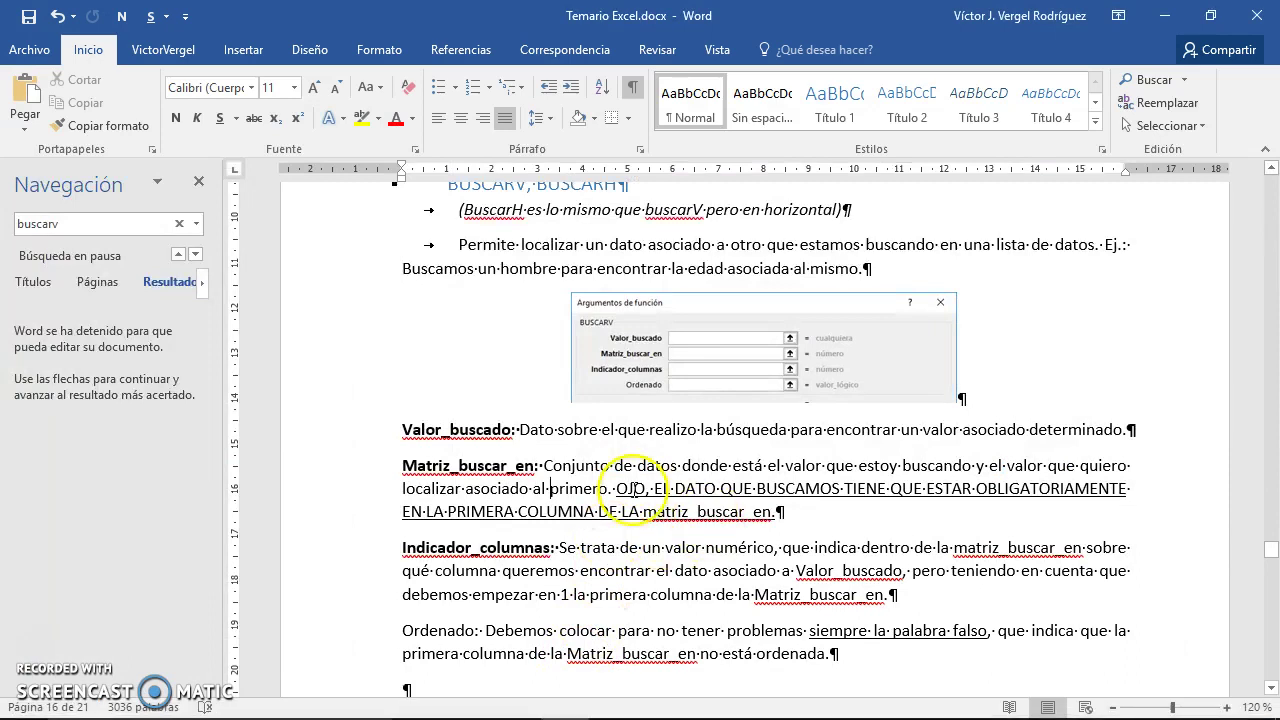
left_click_drag(614, 488, 795, 513)
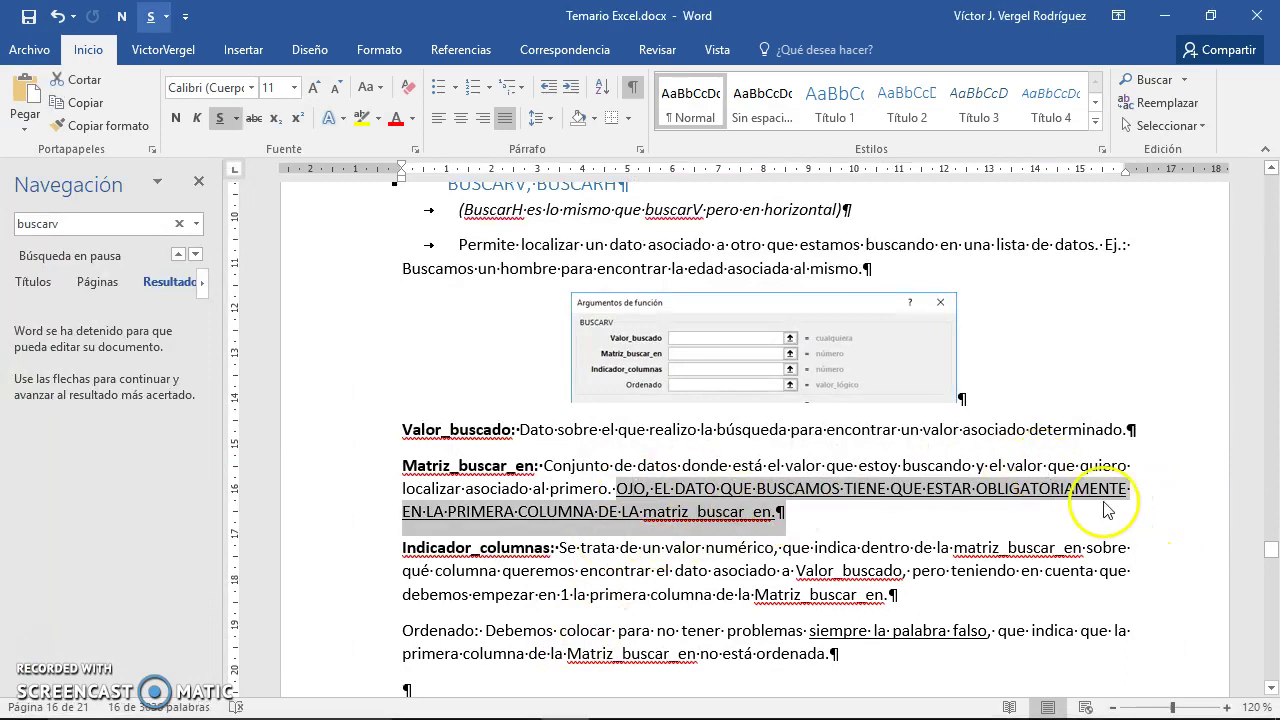
left_click(1165, 15)
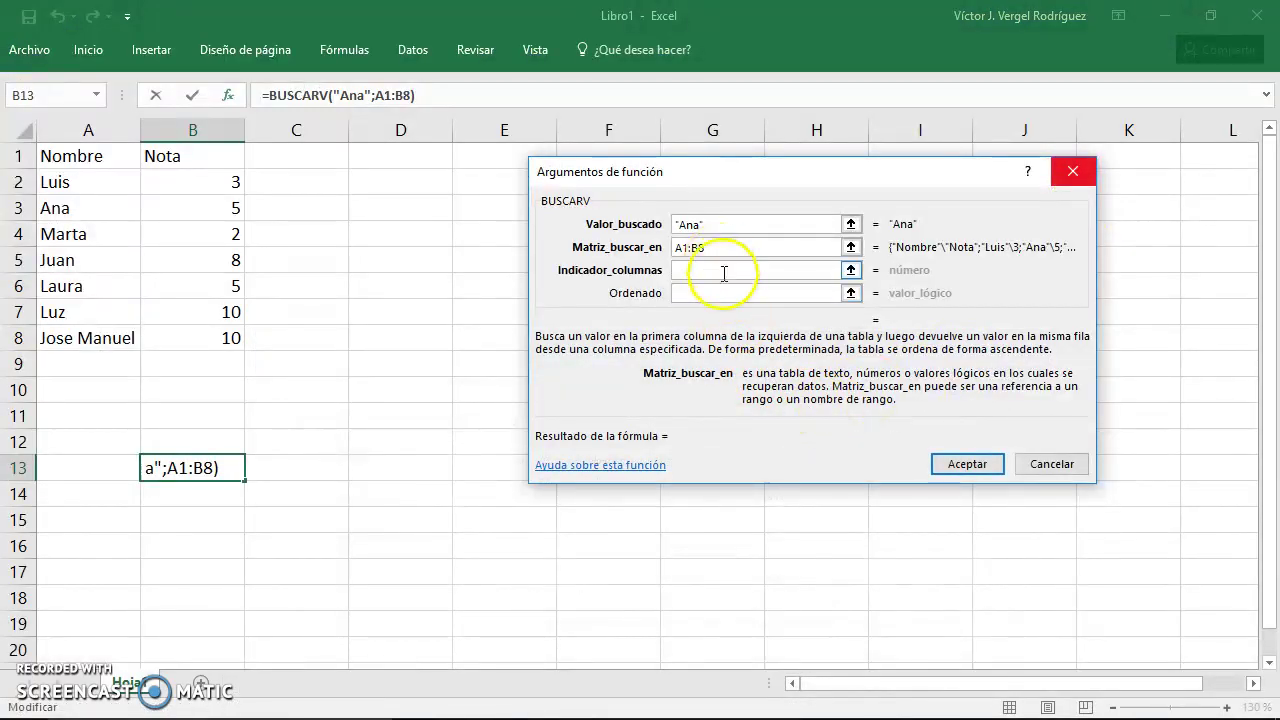
left_click(722, 271)
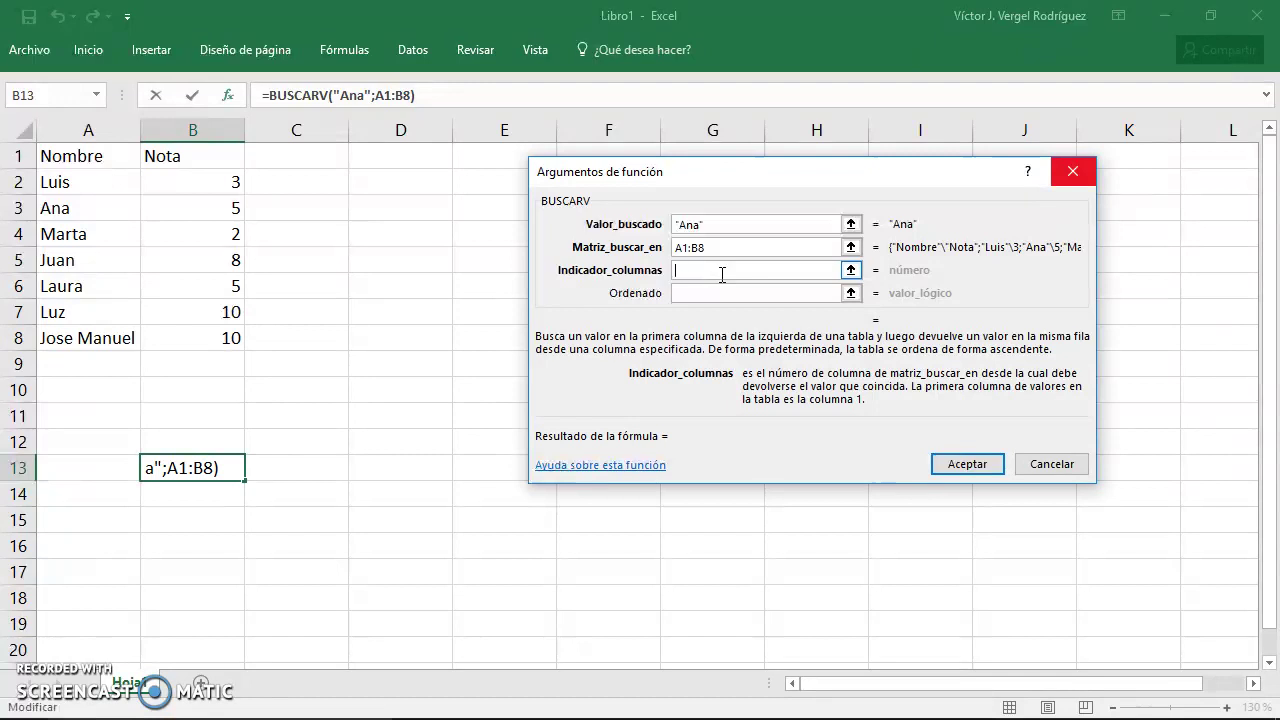
Set the column index to 2 so the grade column is returned
left_click_drag(722, 246, 655, 250)
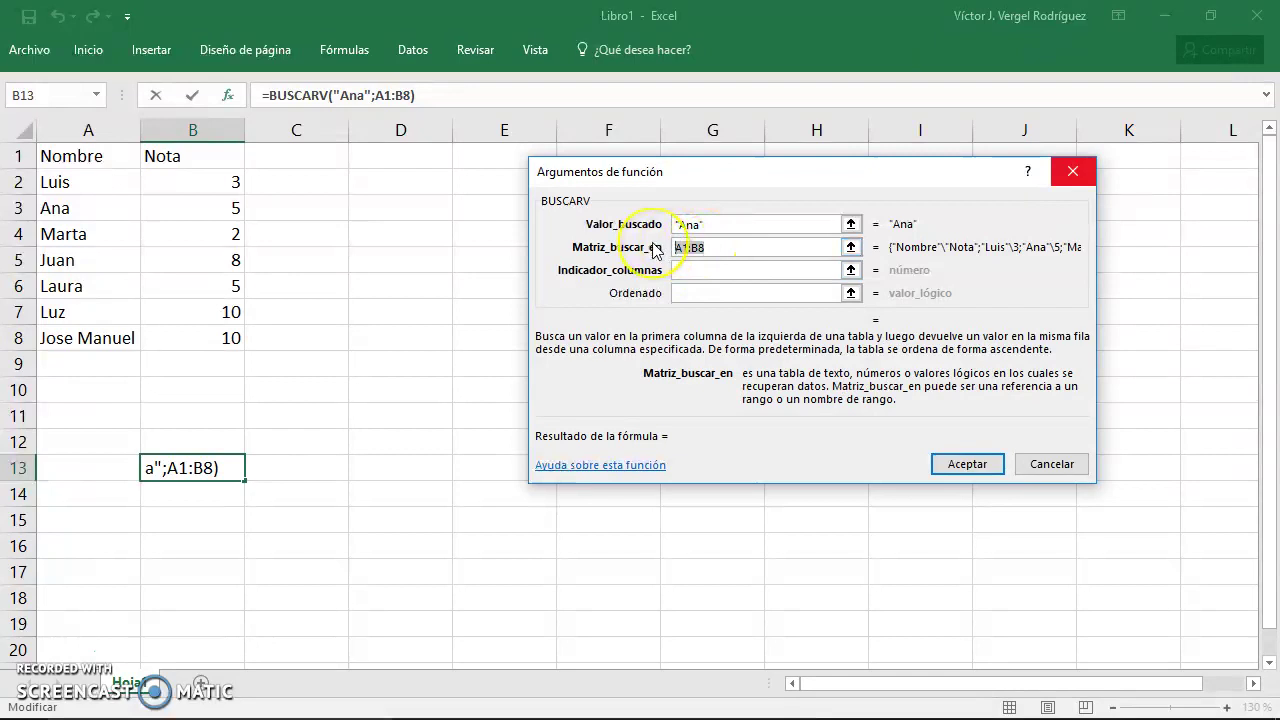
left_click(688, 271)
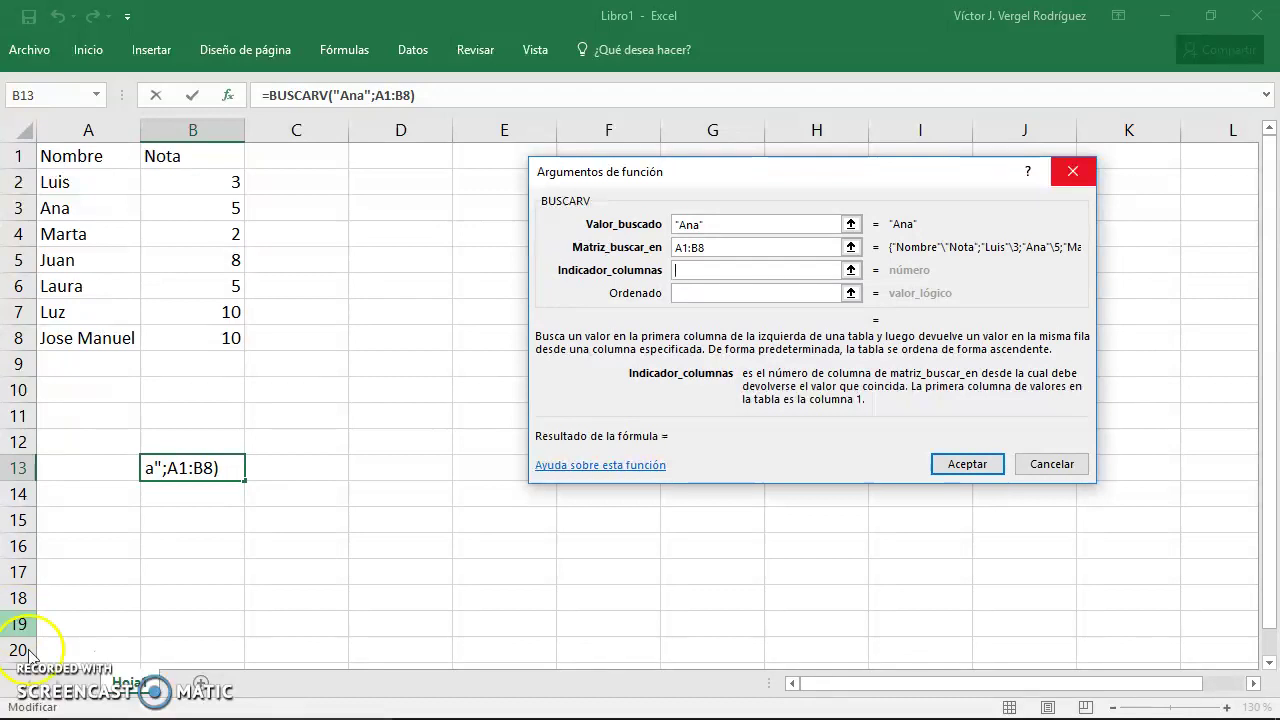
type("2")
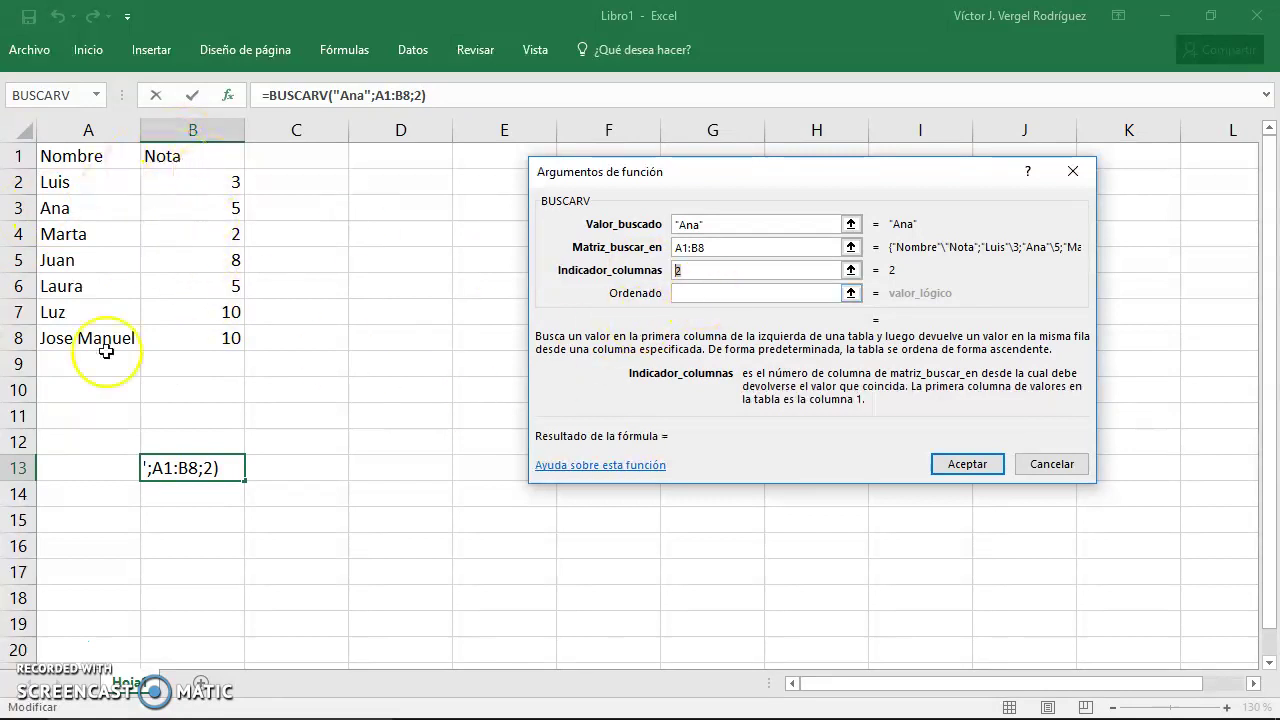
Set Ordenado to FALSO for an exact match, previewing Ana's grade of 5
left_click(694, 293)
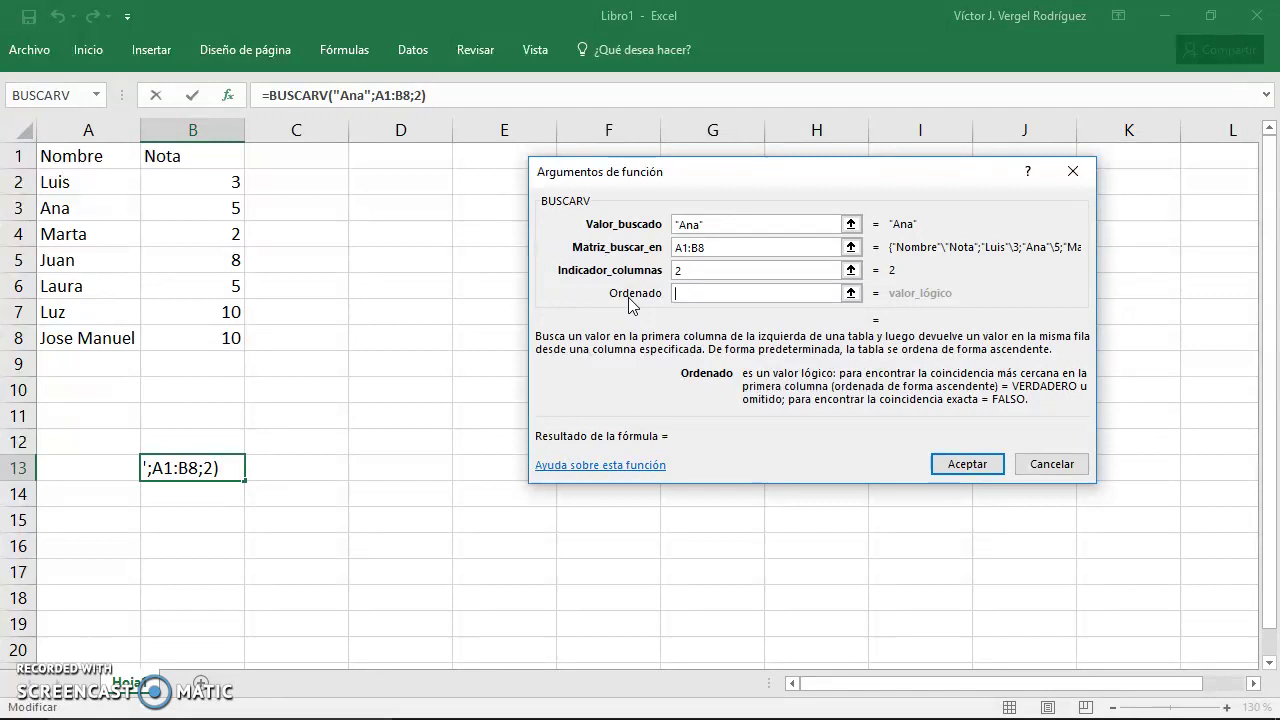
type("FALSO")
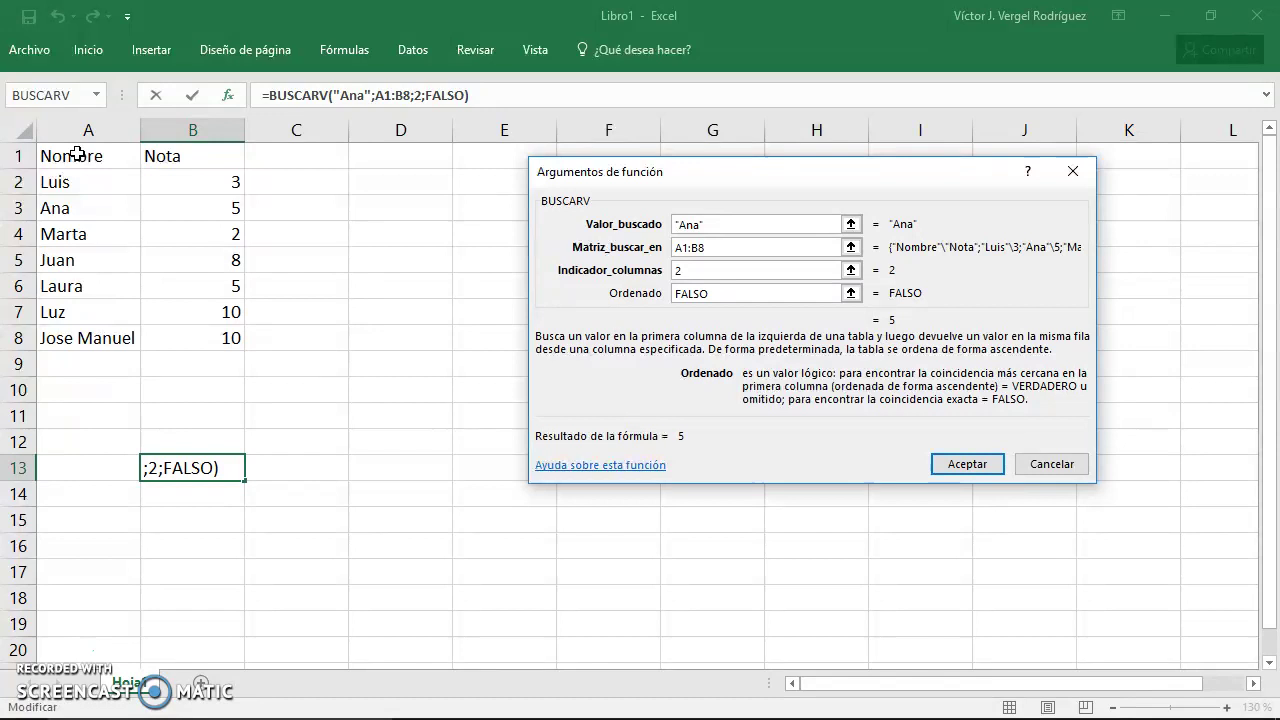
Insert the formula in B13, then replace the lookup value "Ana" with cell B12
left_click(643, 298)
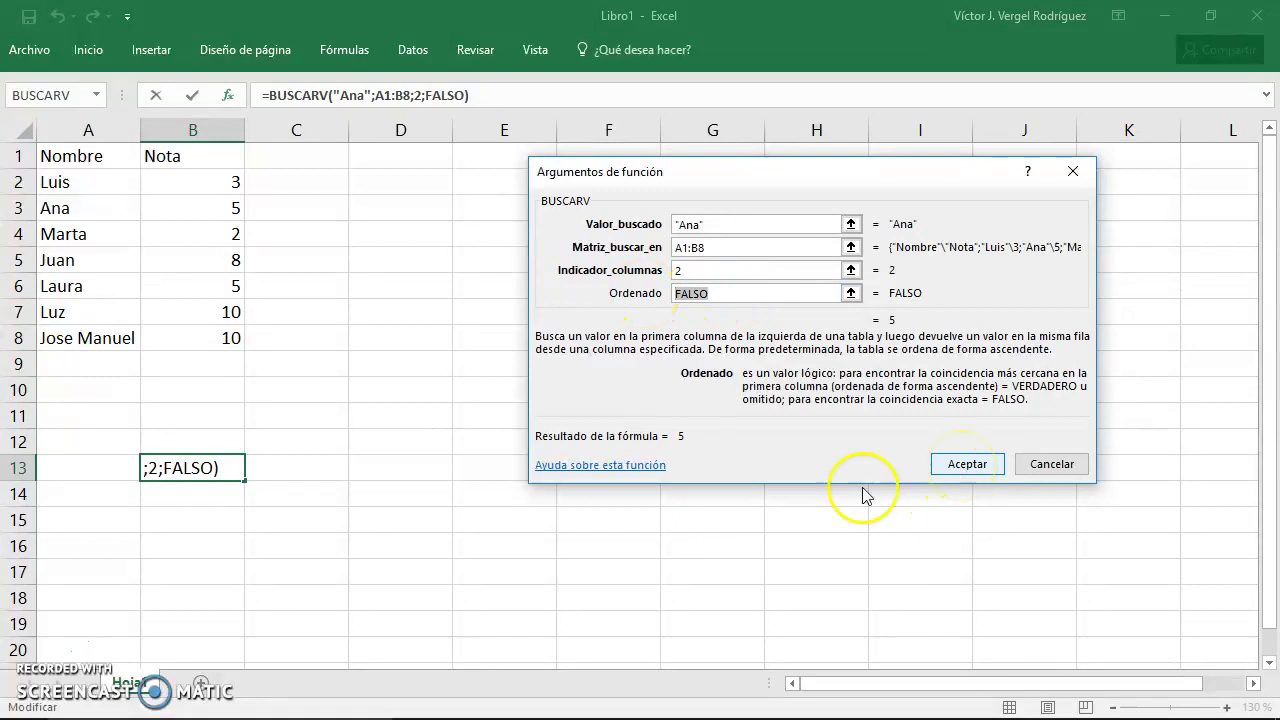
left_click(986, 466)
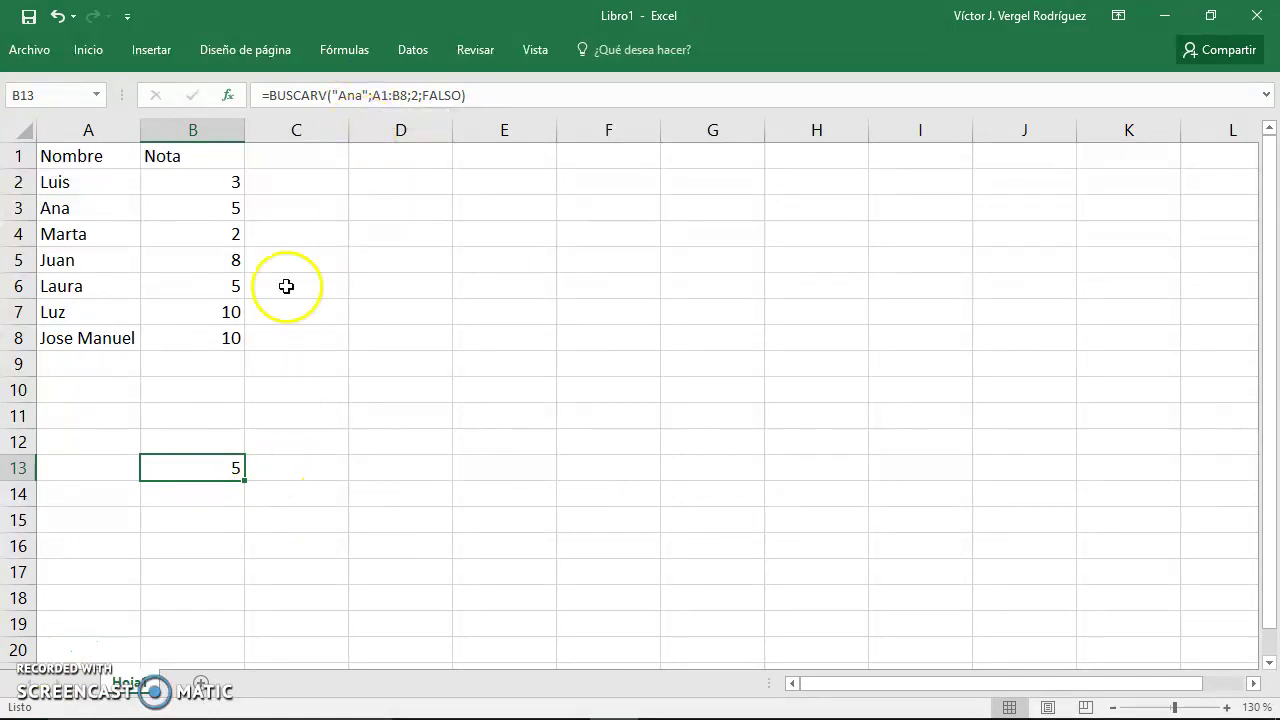
left_click(229, 95)
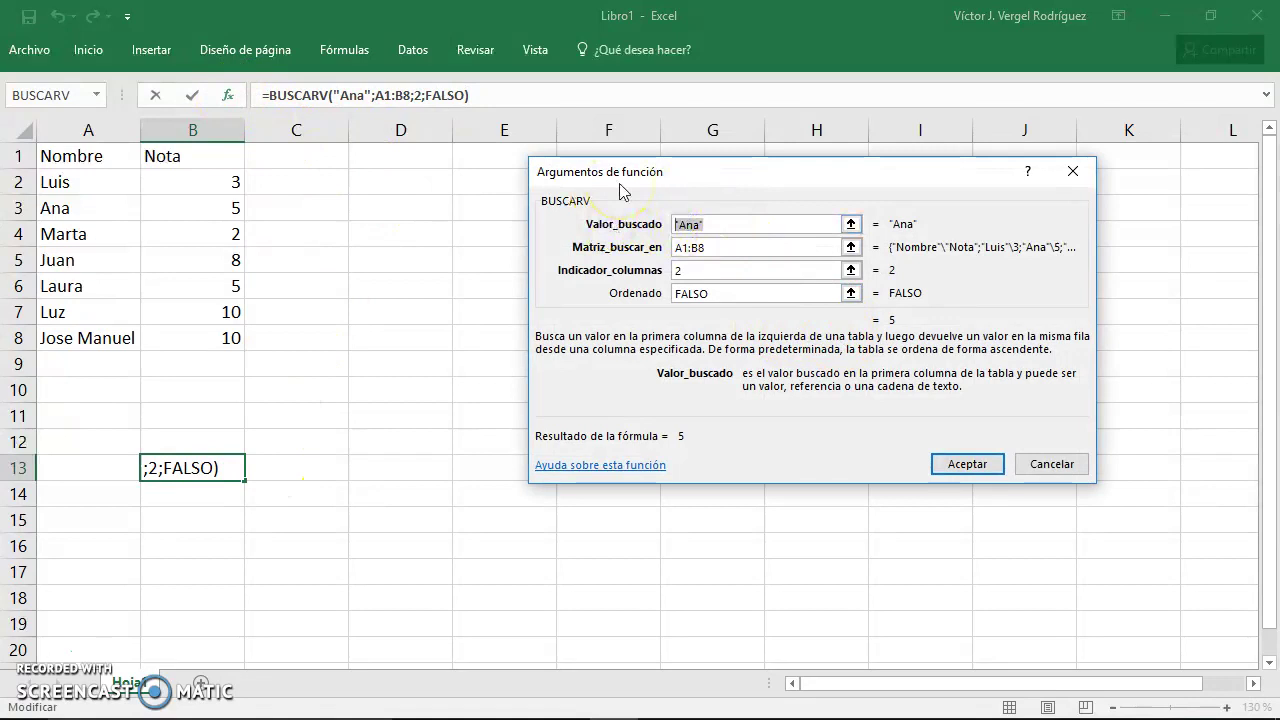
key("BackSpace")
left_click(226, 440)
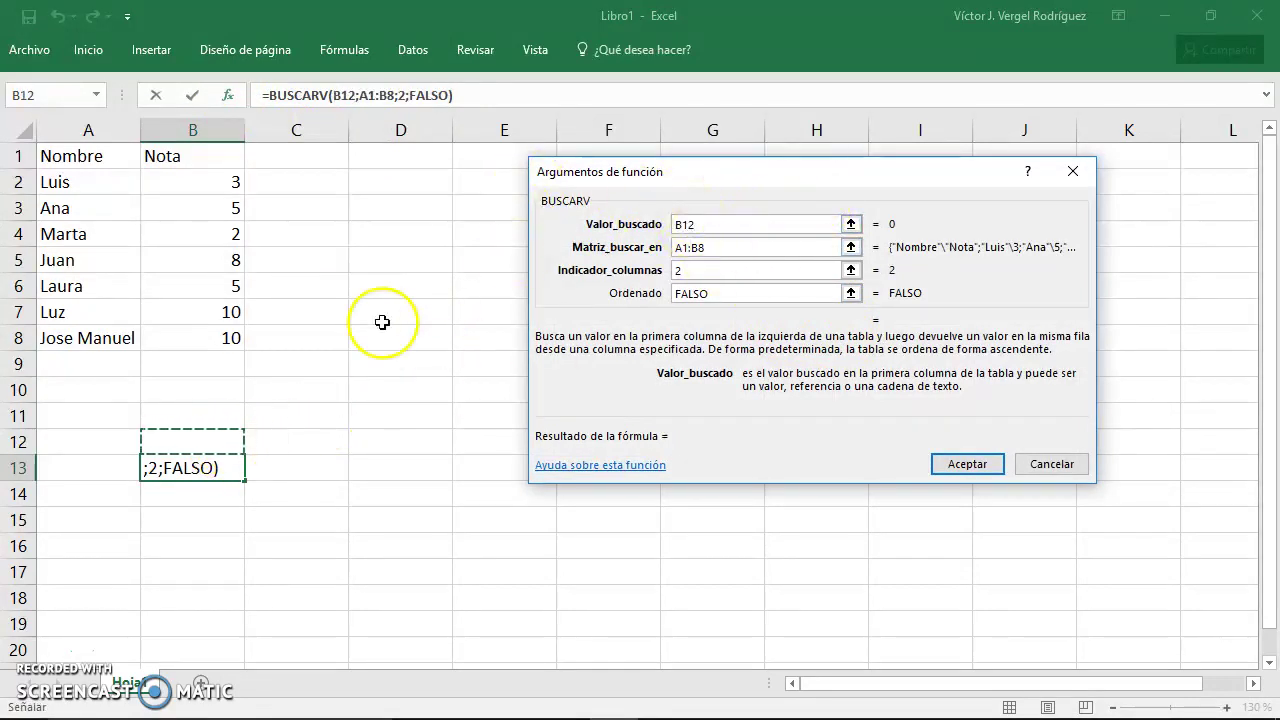
left_click(967, 464)
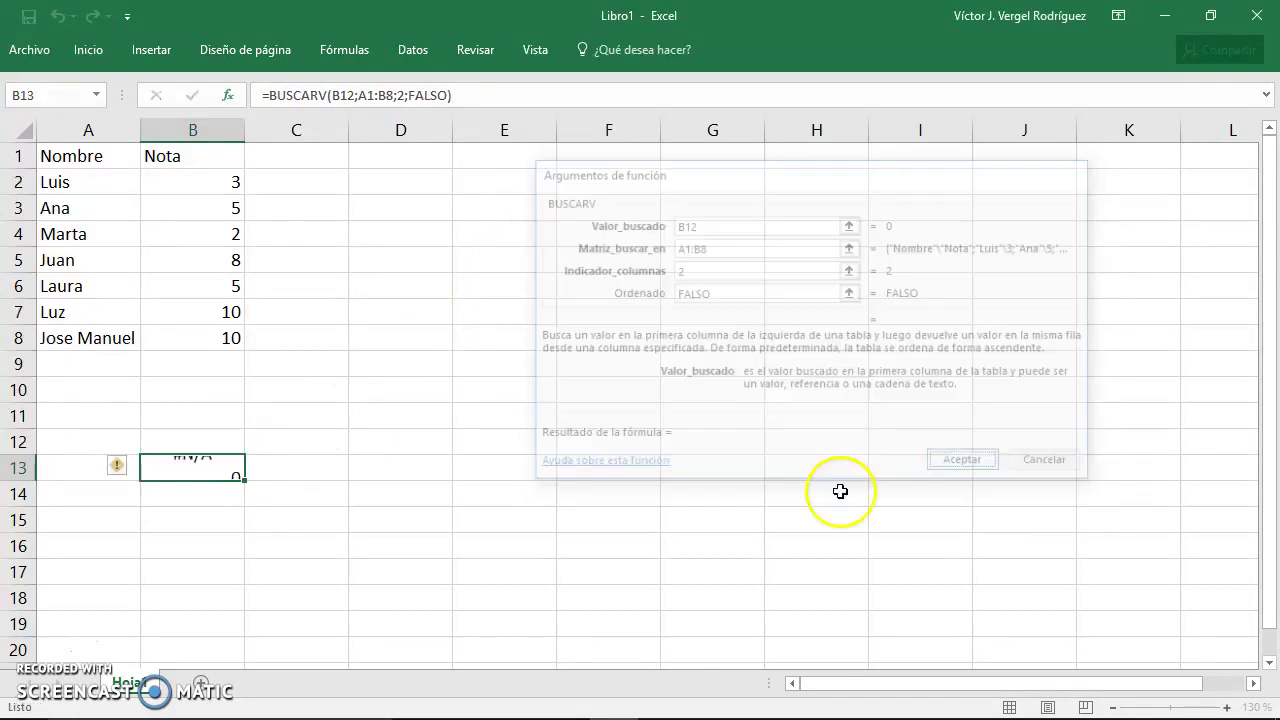
Label A12 'Nombre:' and enter Marta as the name in B12
left_click(106, 437)
type("Nombre:")
key("Tab")
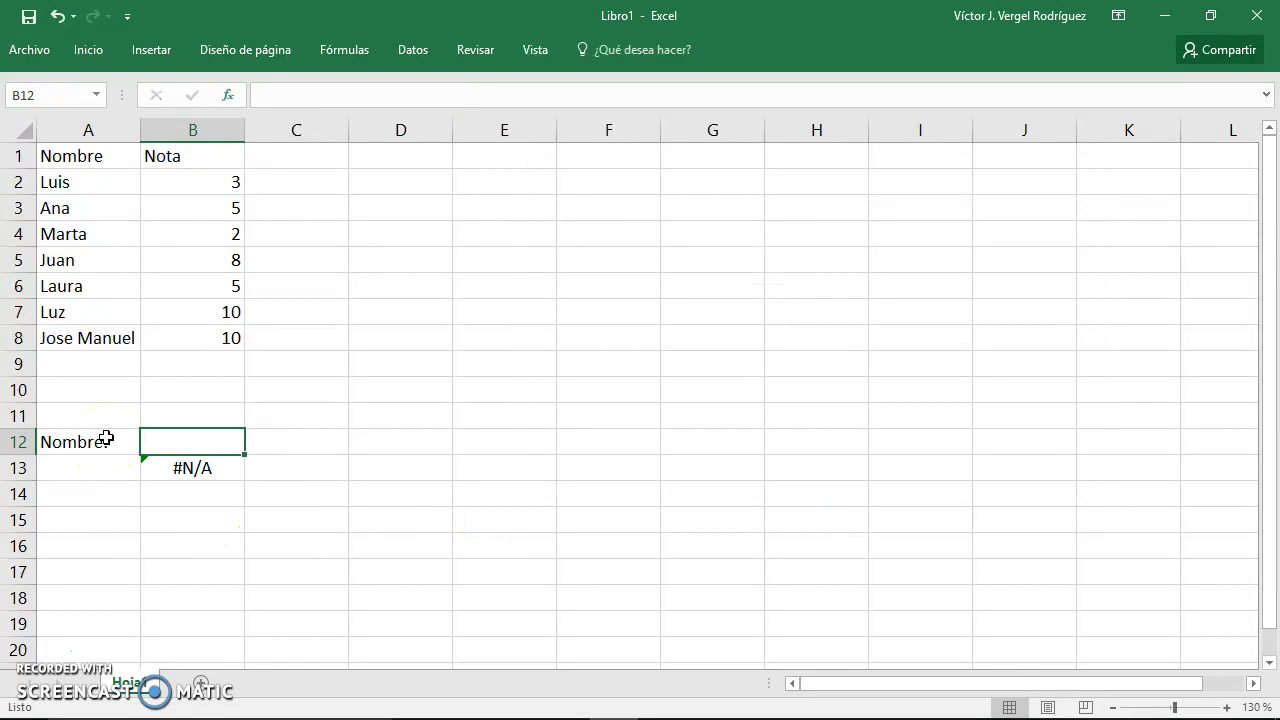
type("Marta")
key("Return")
Inspect B13's lookup formula and Marta's row in the data table
key("Up")
key("Right")
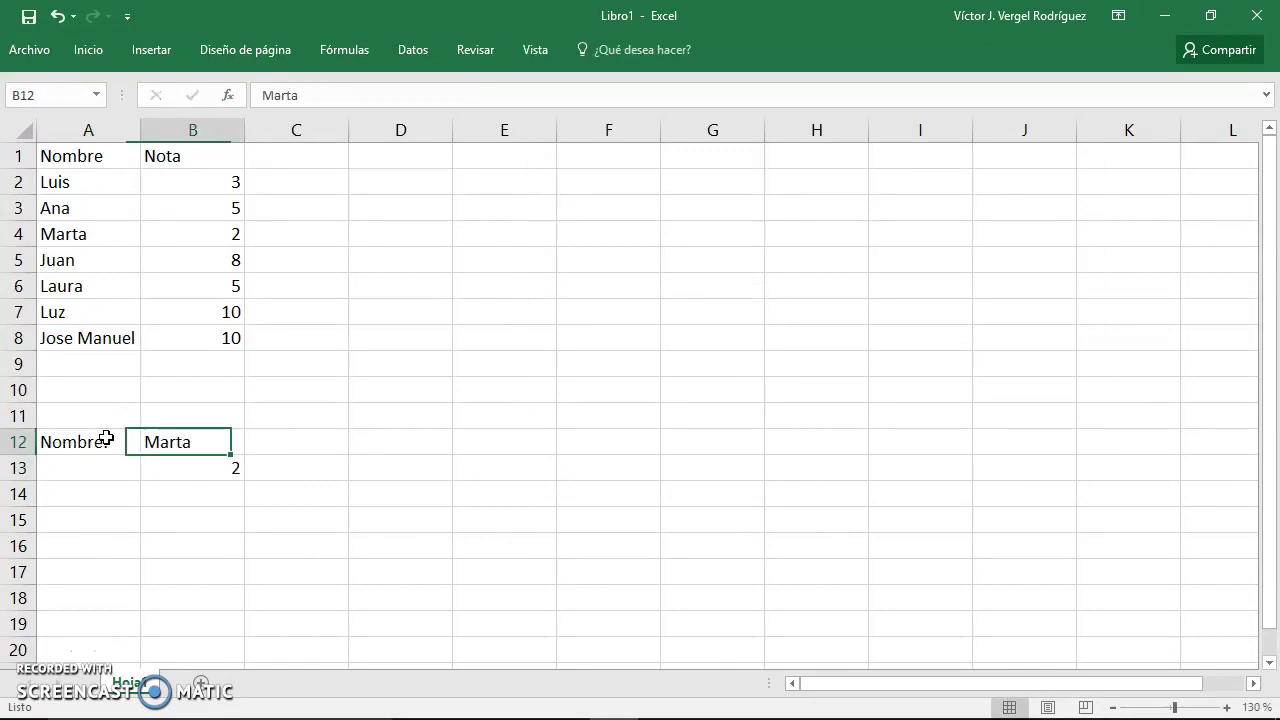
left_click(207, 476)
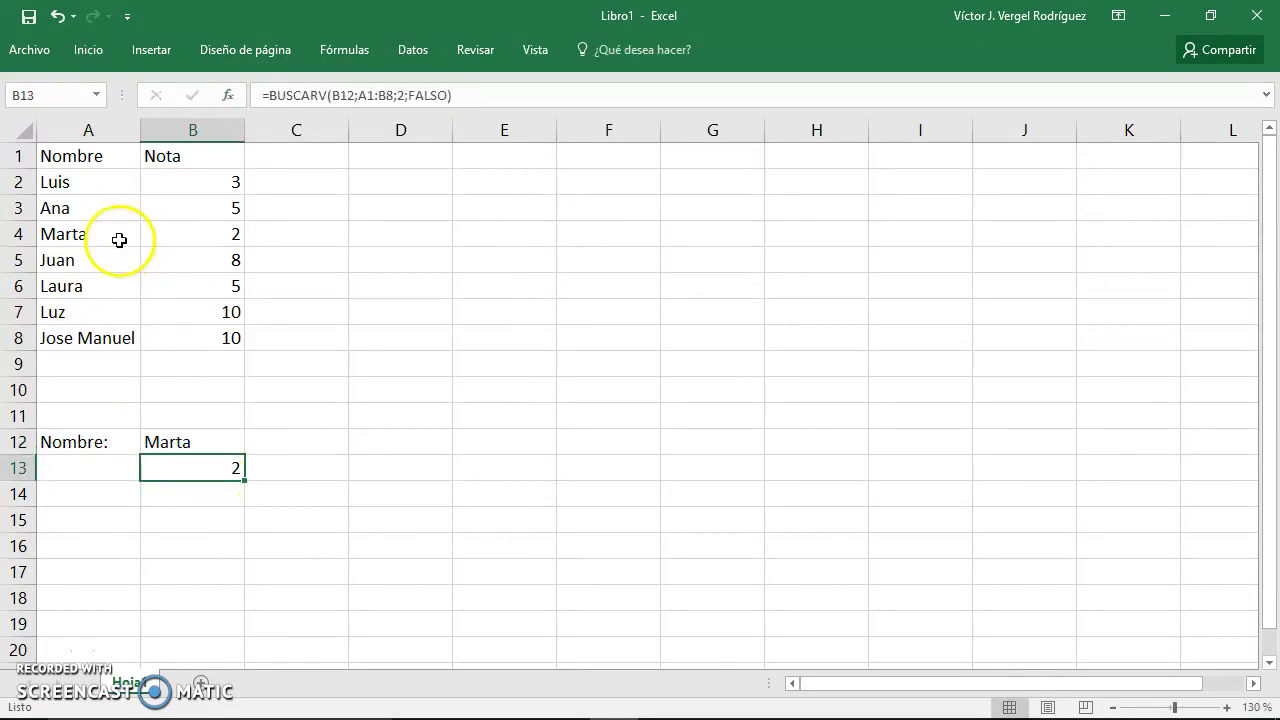
left_click_drag(119, 240, 220, 238)
left_click(220, 212)
Try Luz and then Jose Manuel in B12, watching B13's grade update
left_click(201, 441)
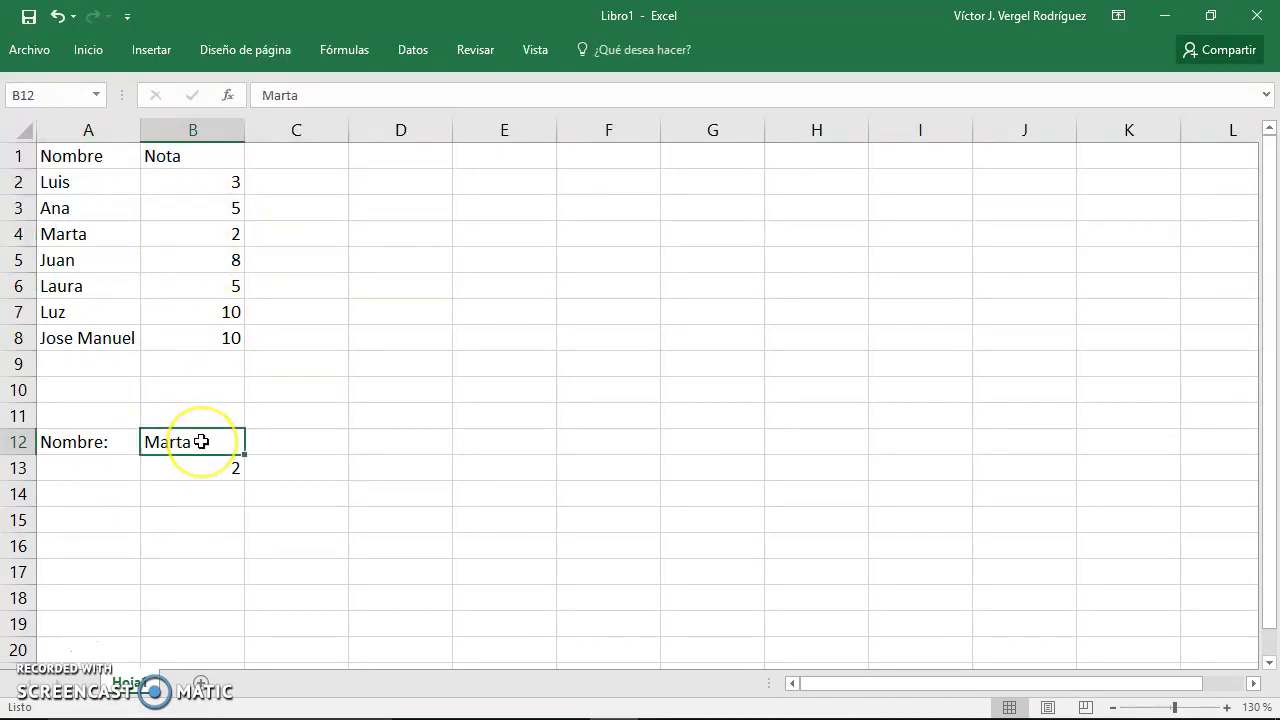
type("Luz")
key("Return")
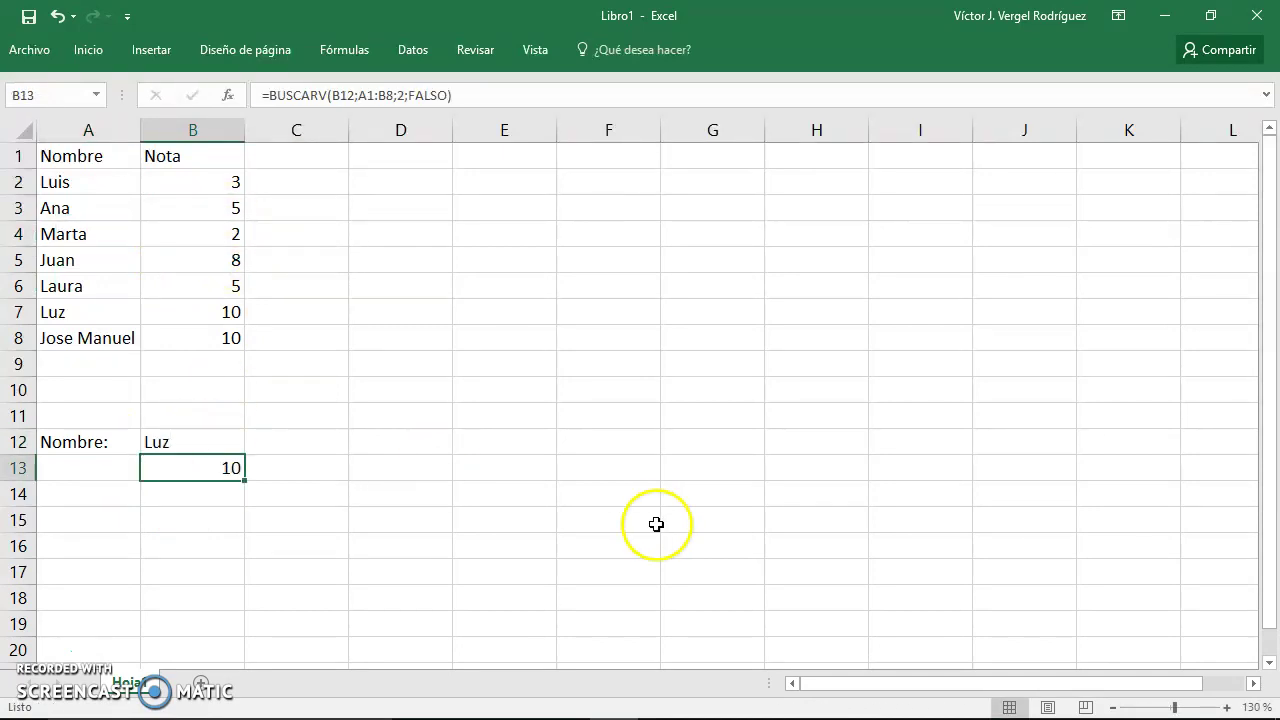
left_click(257, 443)
left_click(197, 442)
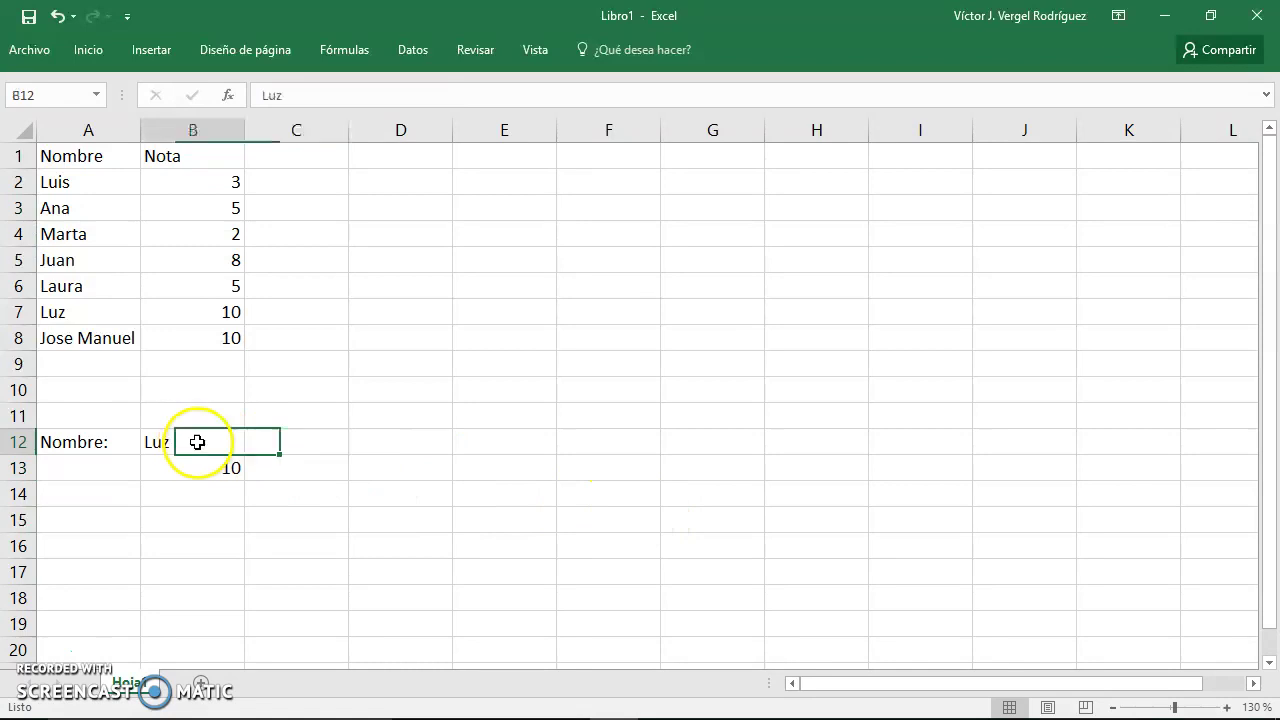
type("Jose Manuel")
key("Return")
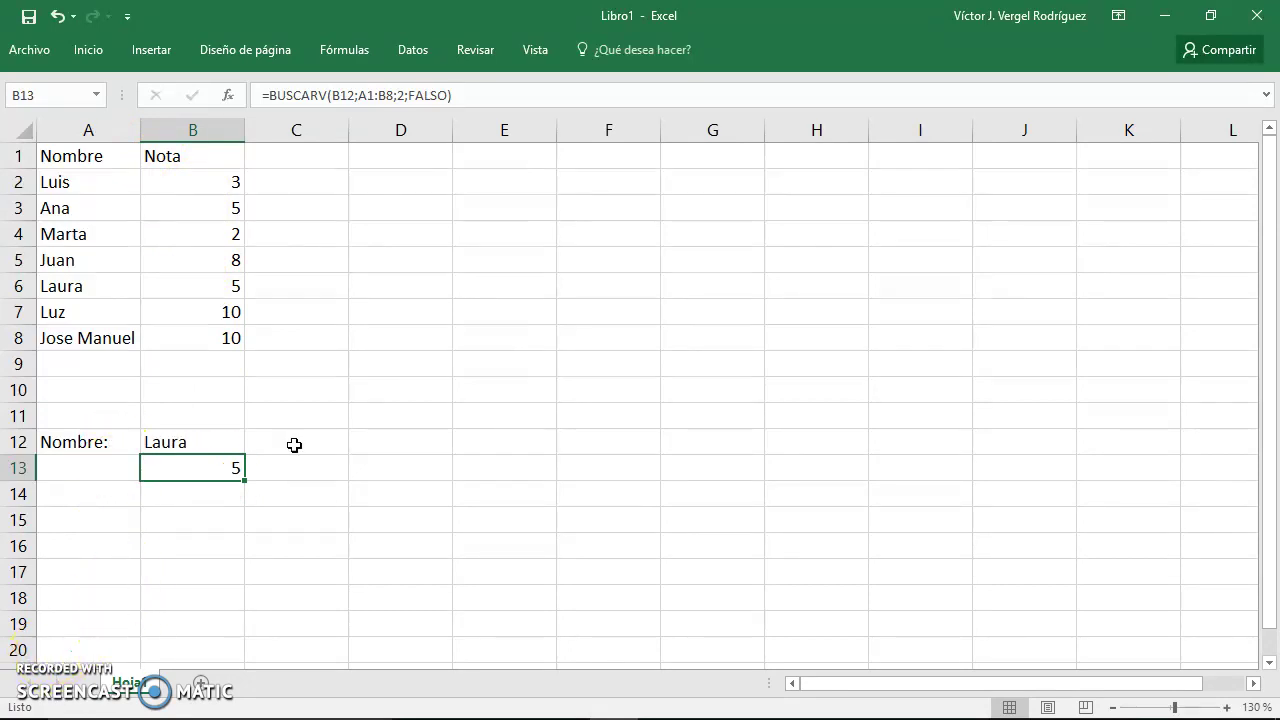
Enter Marta, Luz and Luis into C12, D12 and E12
left_click(294, 445)
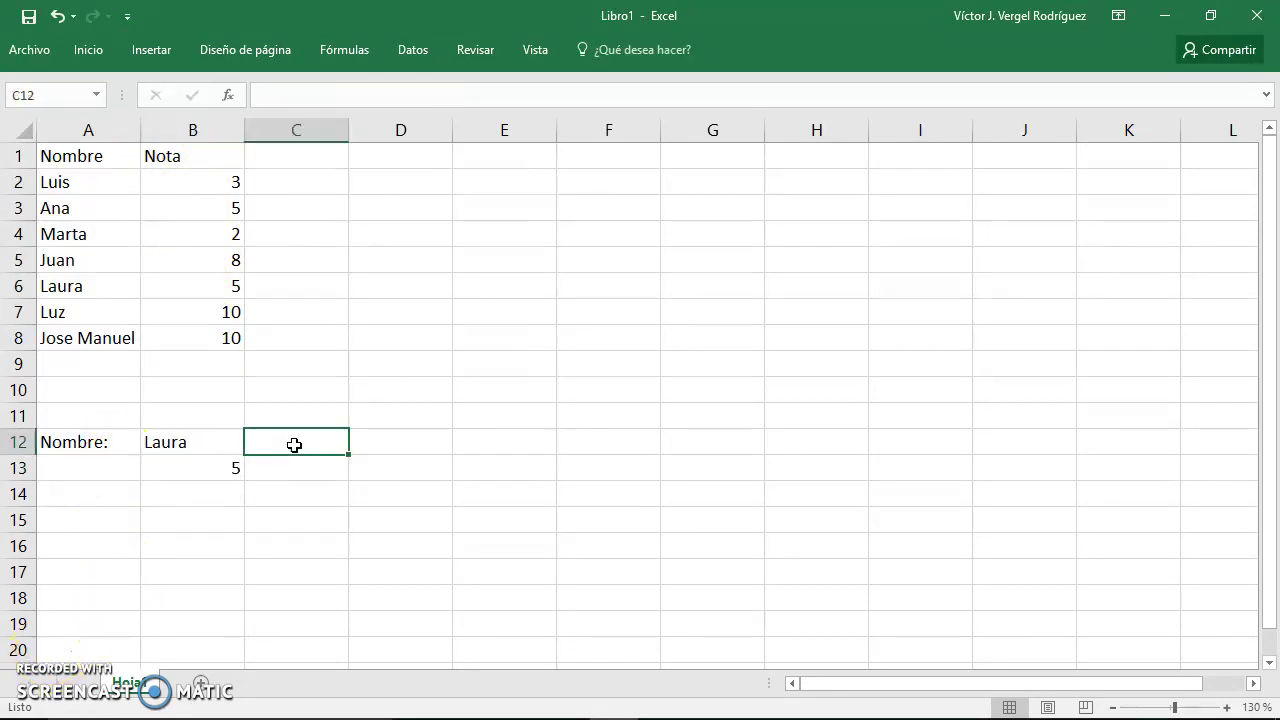
type("Ma")
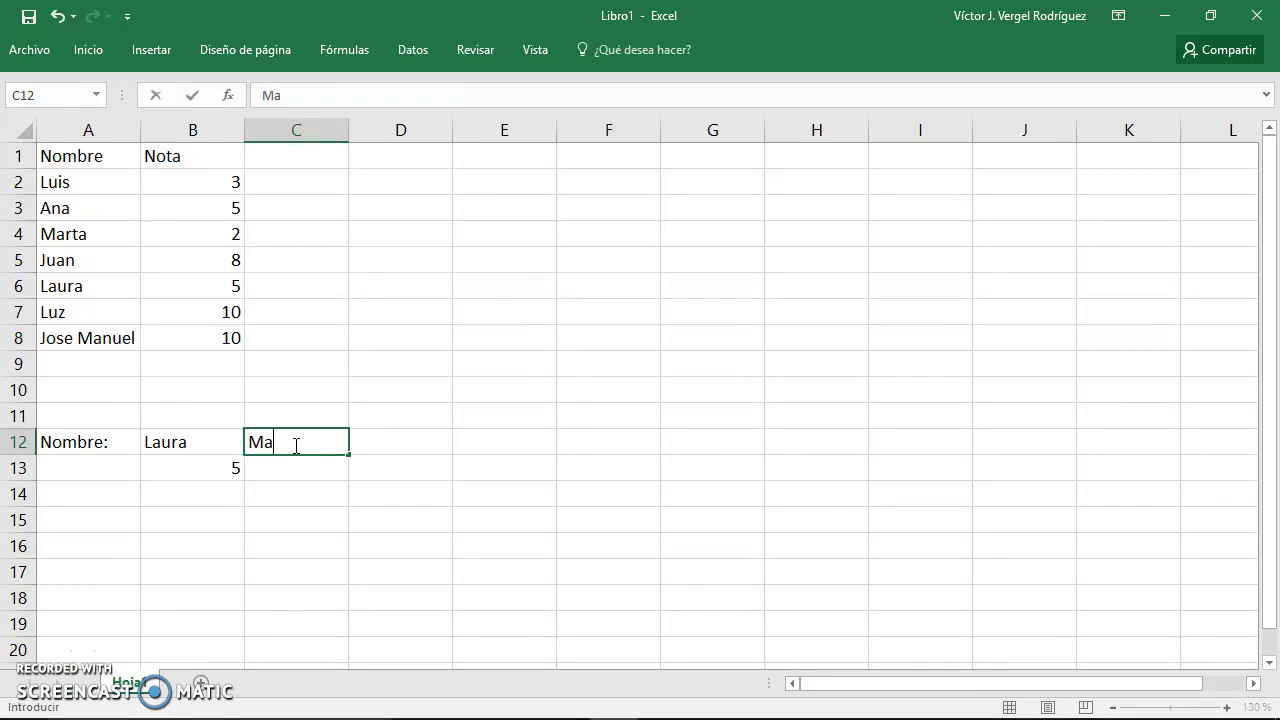
key("Tab")
type("L")
key("Tab")
type("L")
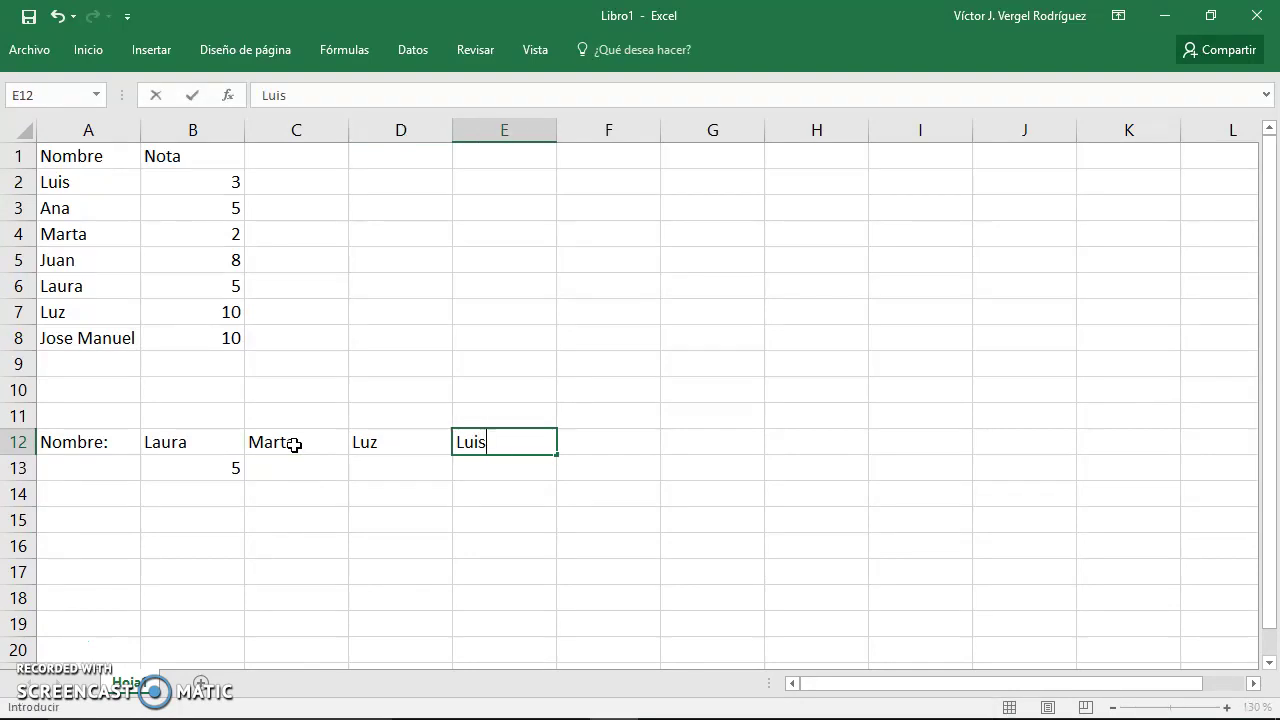
key("Return")
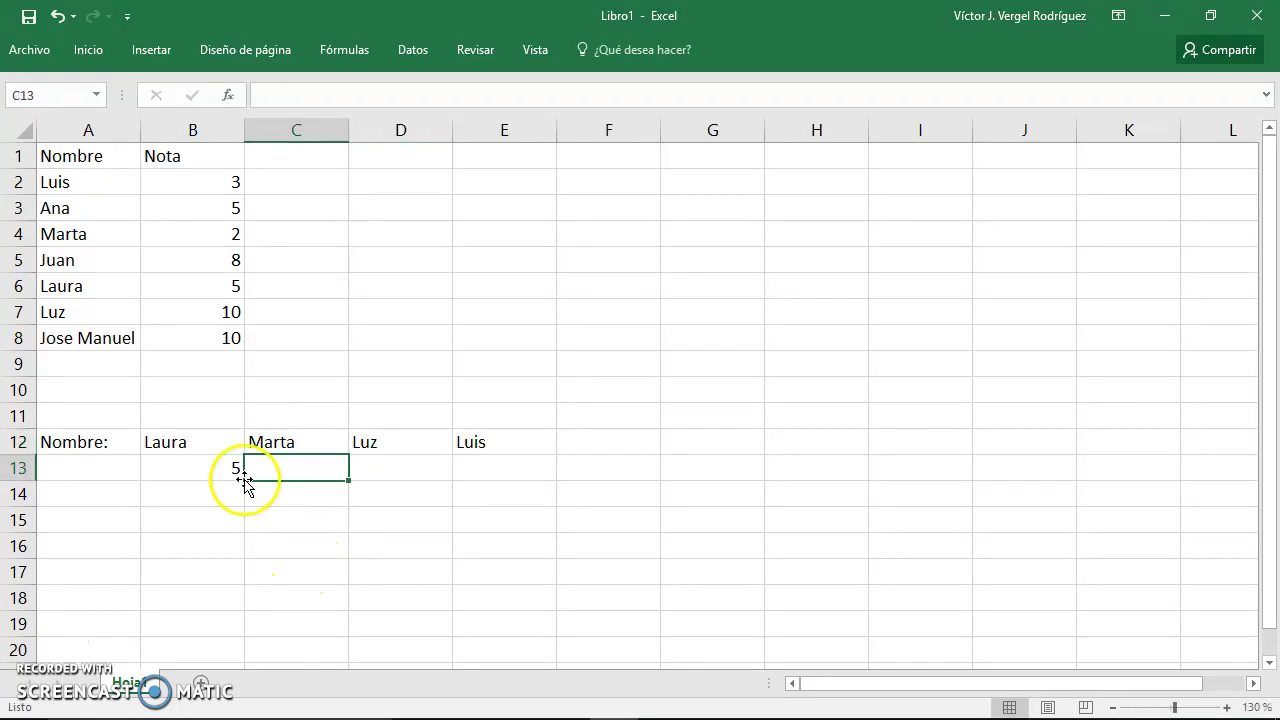
Copy B13's lookup to E13, then fix C13's table range as absolute $A$1:$B$8
left_click(232, 470)
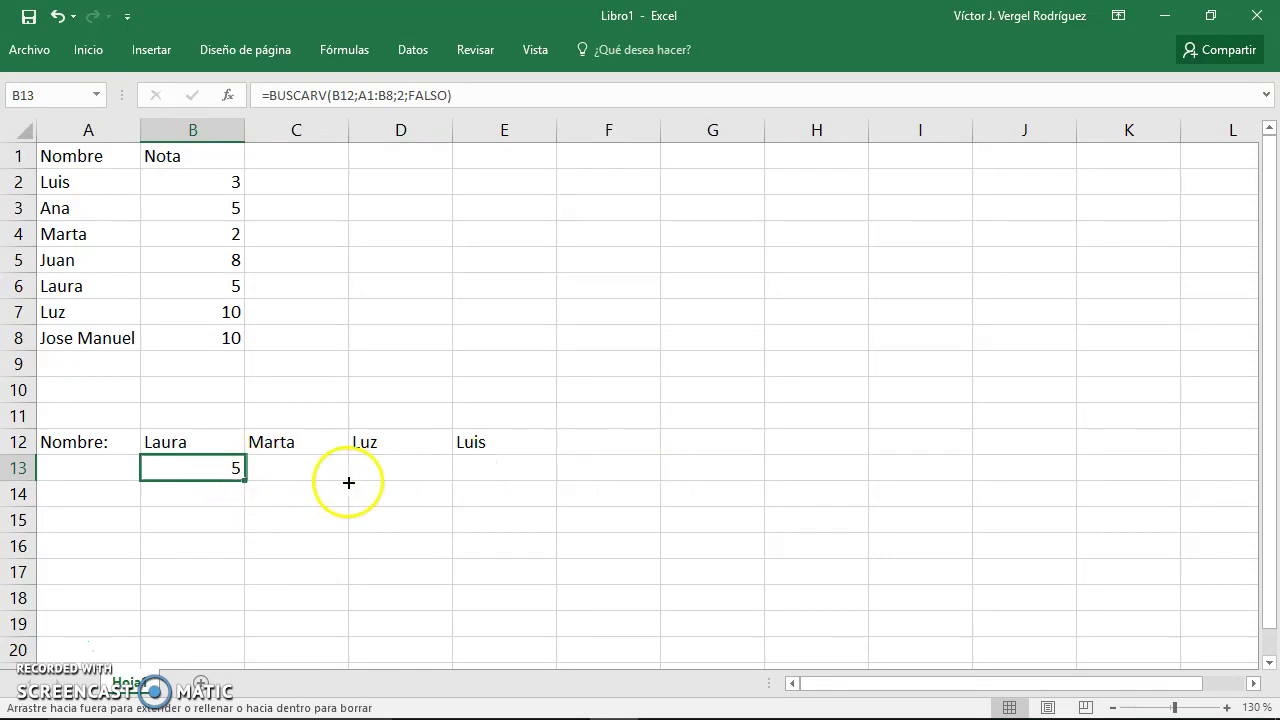
left_click_drag(244, 482, 517, 486)
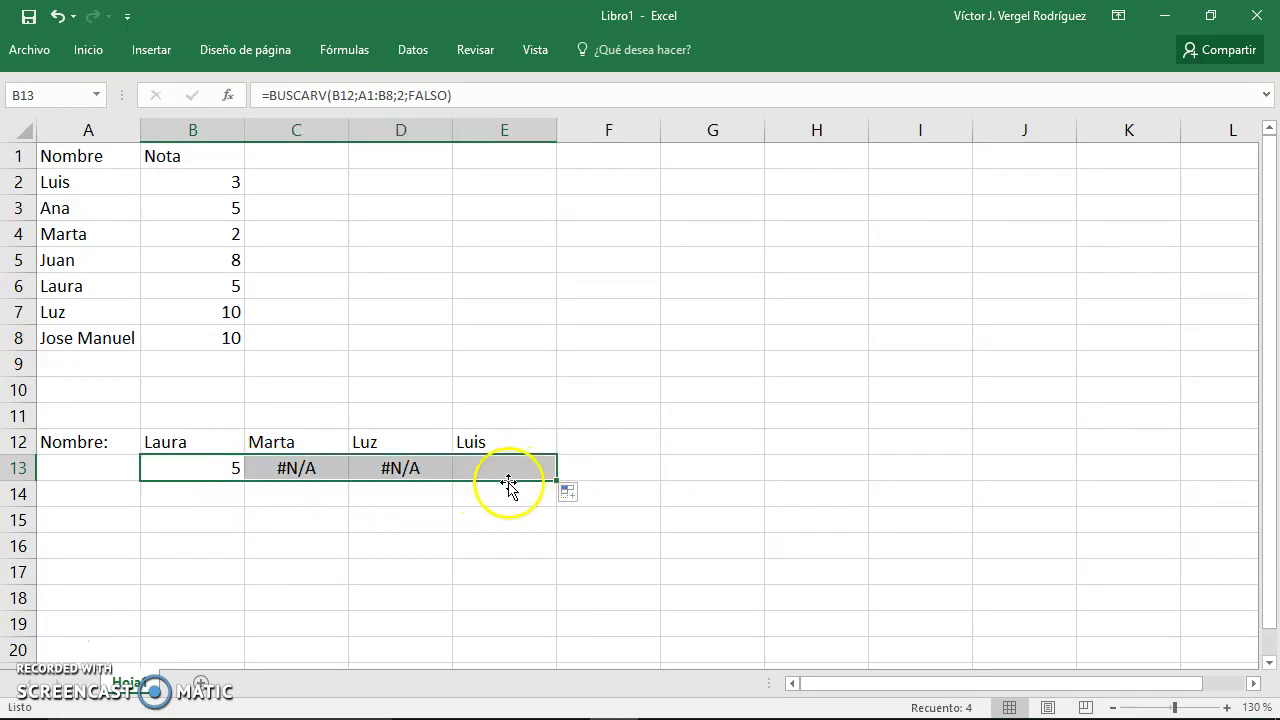
left_click(311, 472)
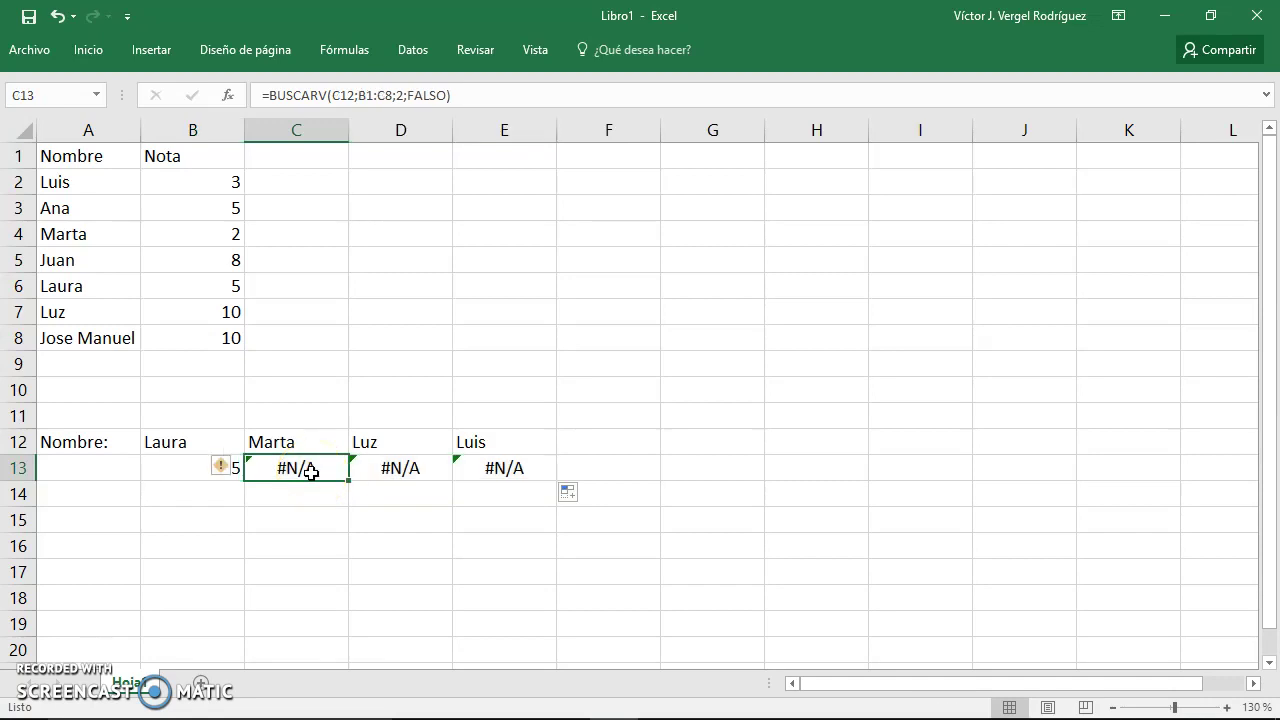
left_click(228, 95)
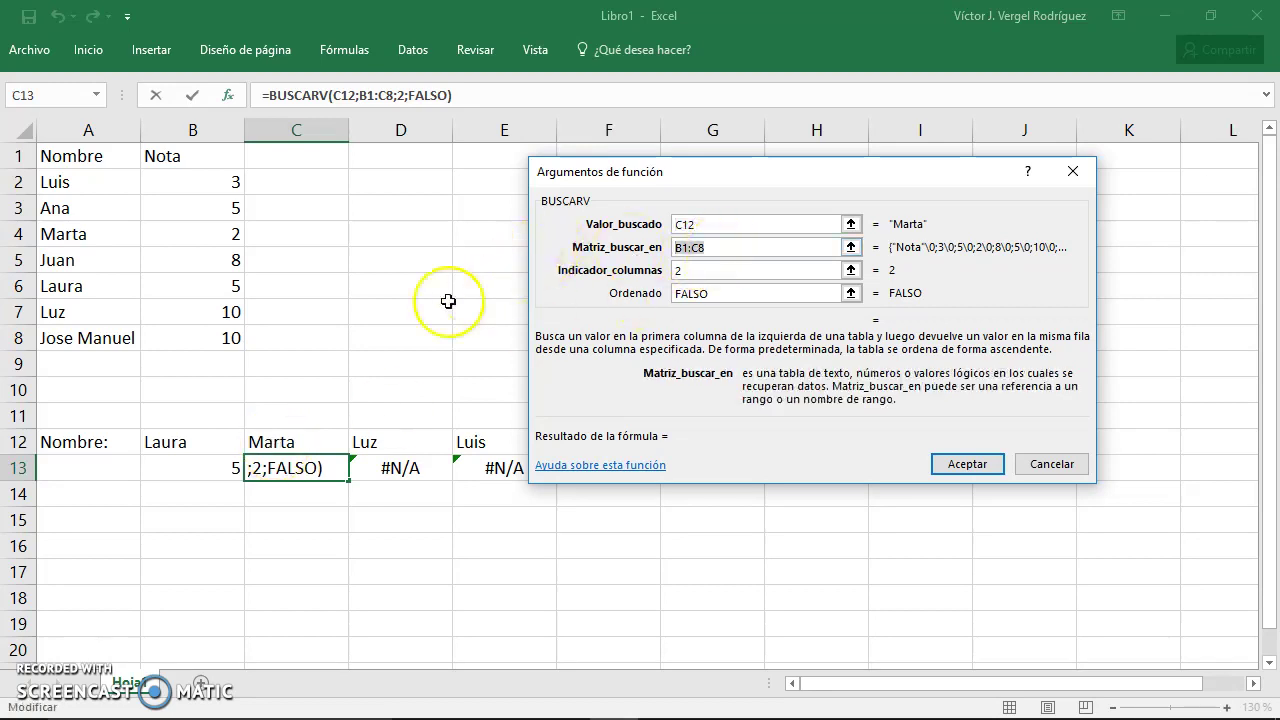
left_click_drag(95, 160, 234, 337)
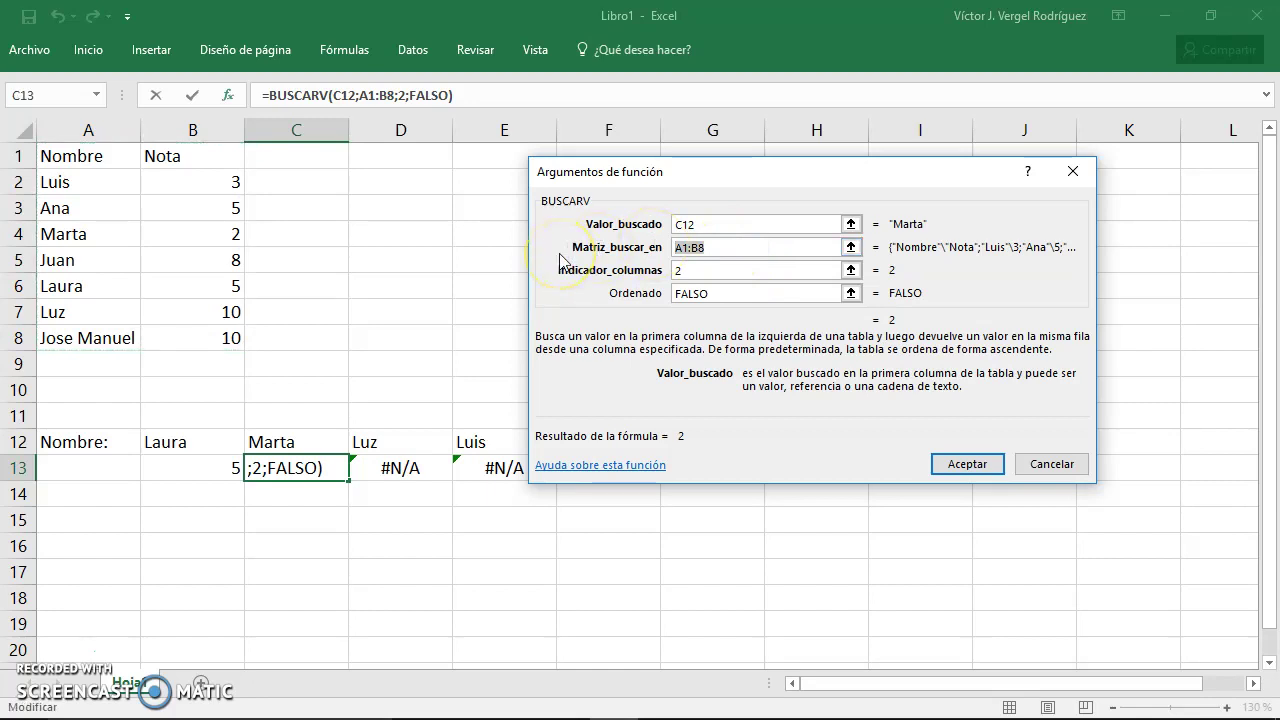
key("F4")
left_click(957, 466)
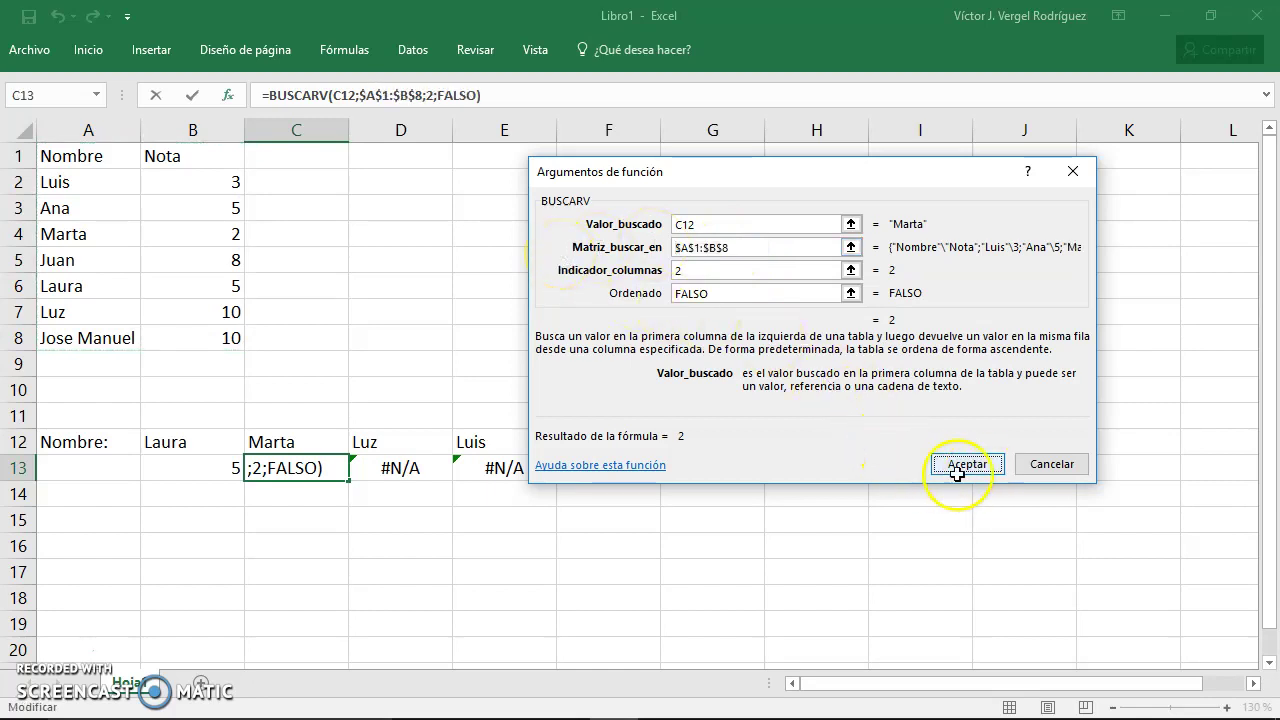
left_click(345, 486)
Fill the corrected C13 lookup across to E13 and check E13's formula ranges
left_click(343, 472)
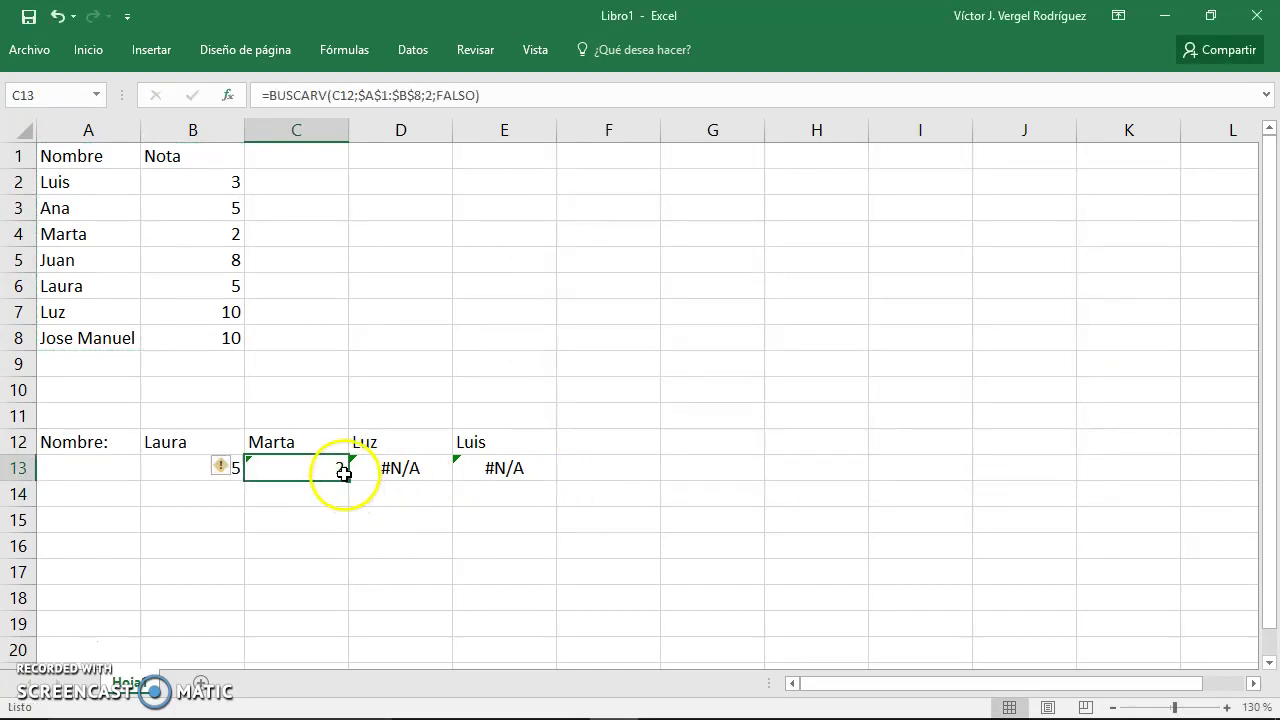
left_click_drag(343, 472, 556, 478)
left_click(534, 466)
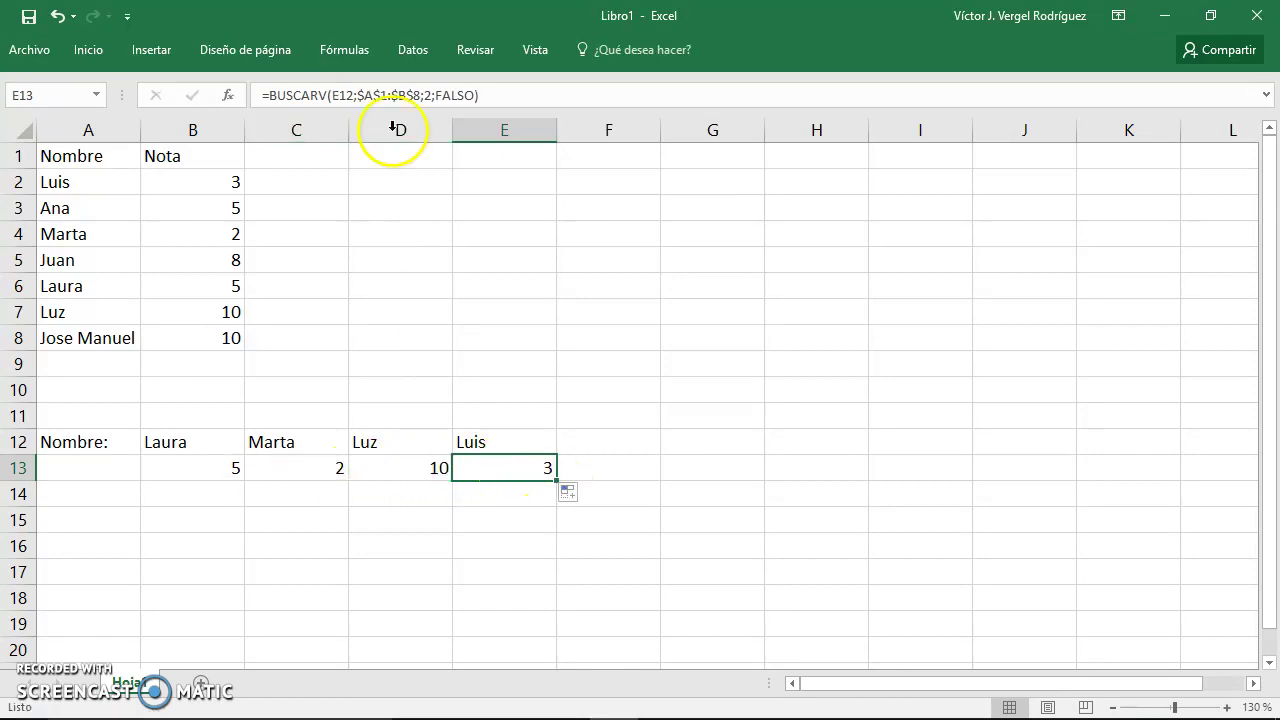
left_click(393, 96)
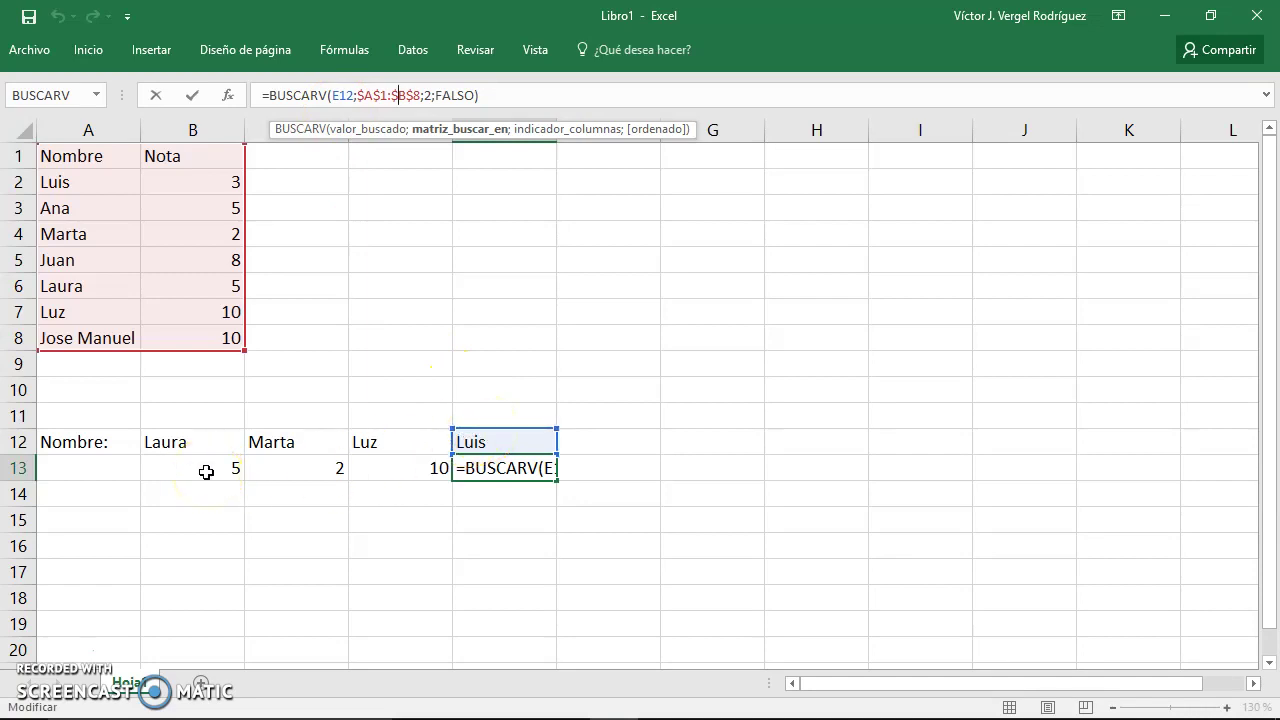
key("ctrl+Return")
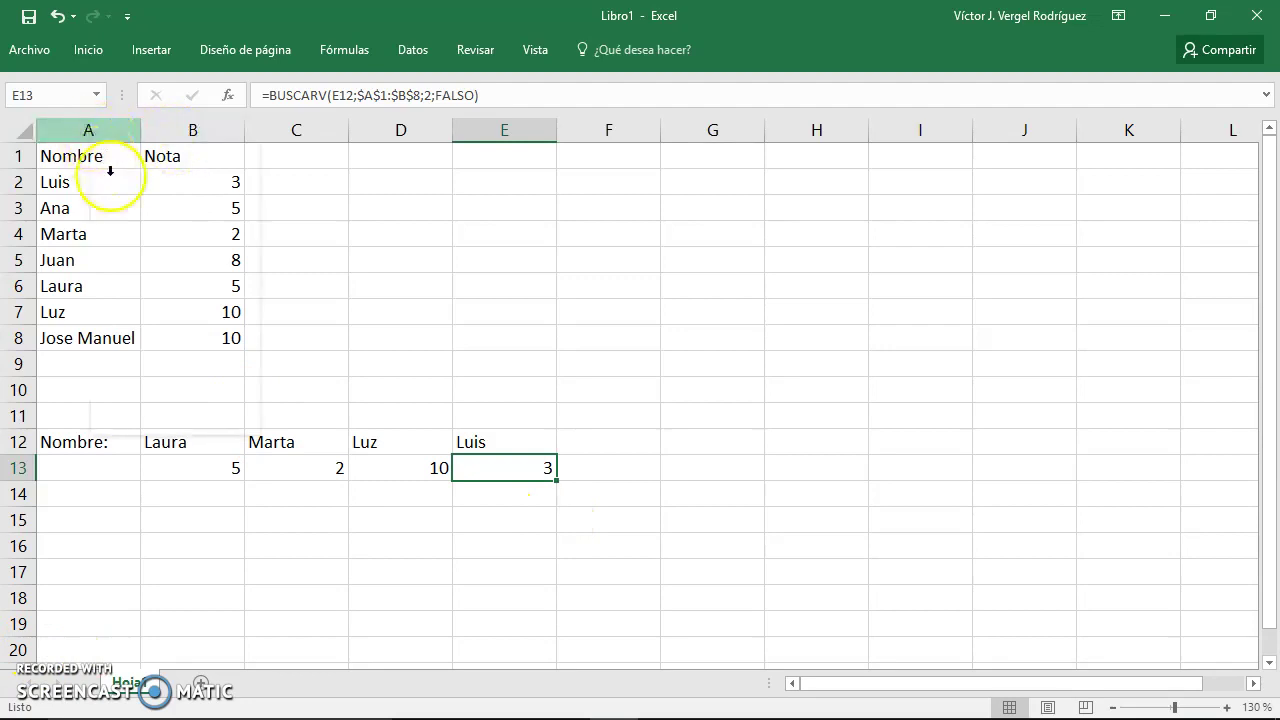
Insert an empty column A before the table and head it Ciudad
right_click(92, 136)
left_click(153, 277)
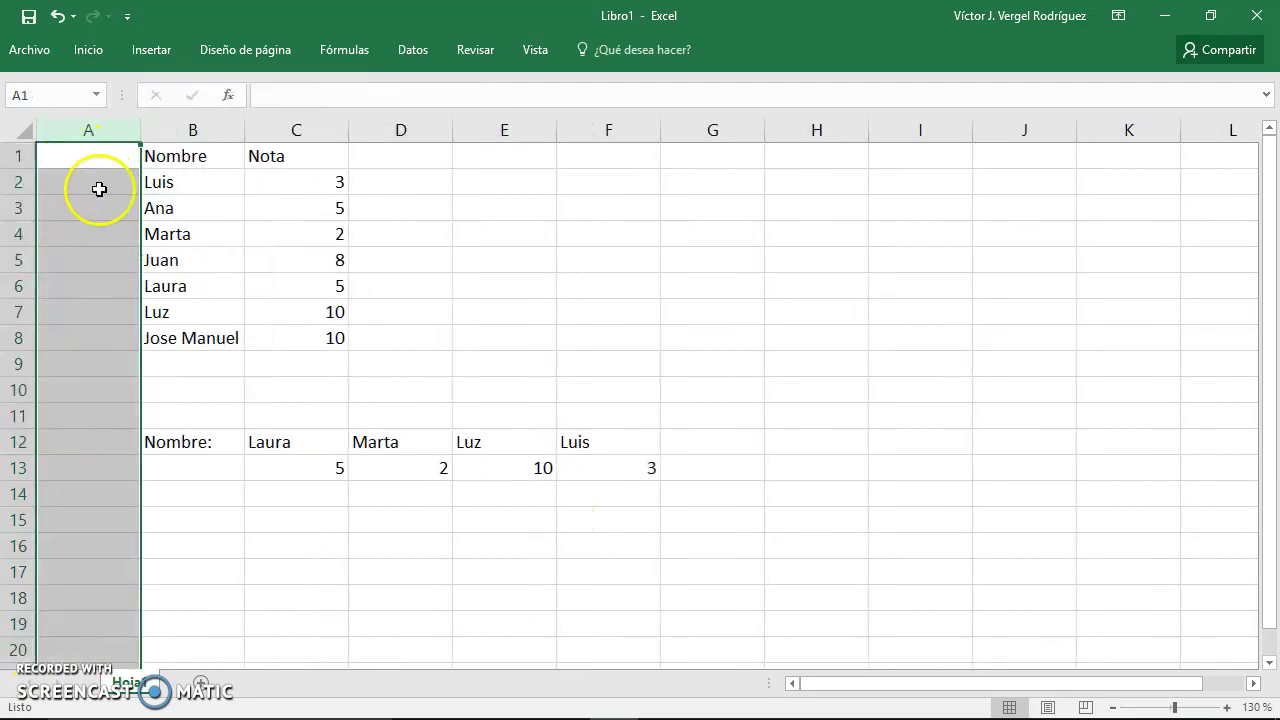
left_click(112, 158)
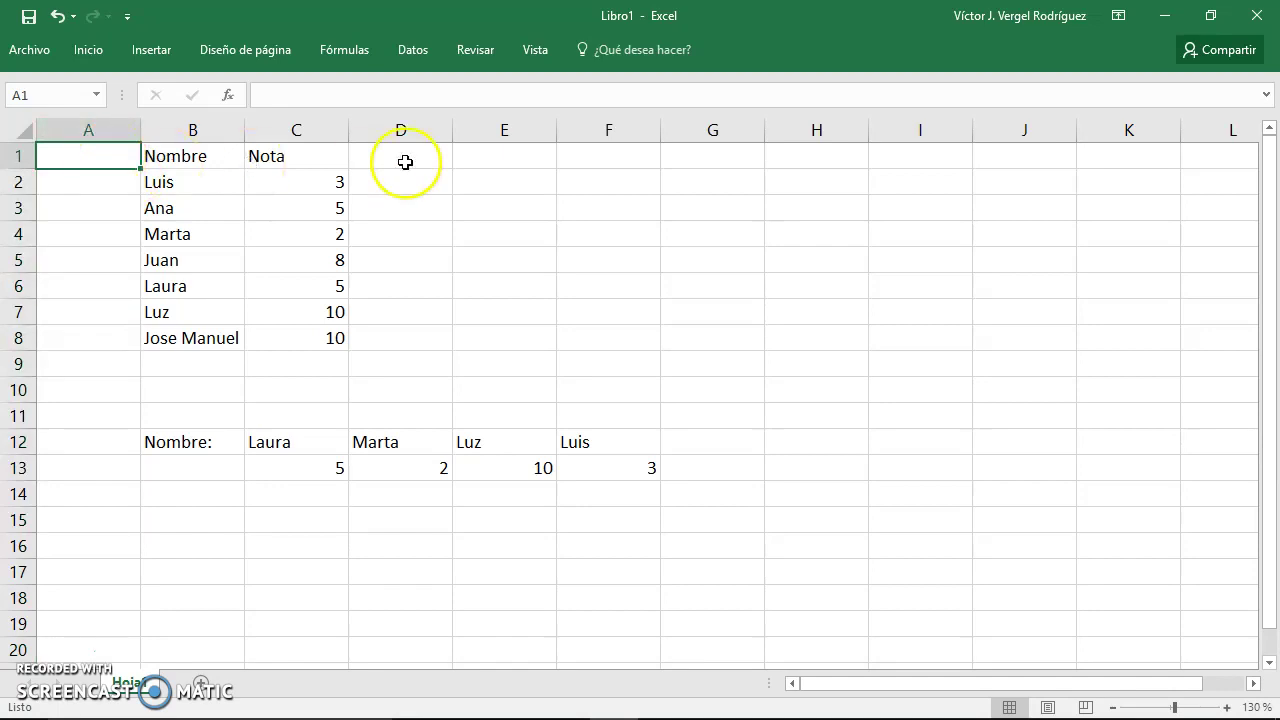
right_click(100, 128)
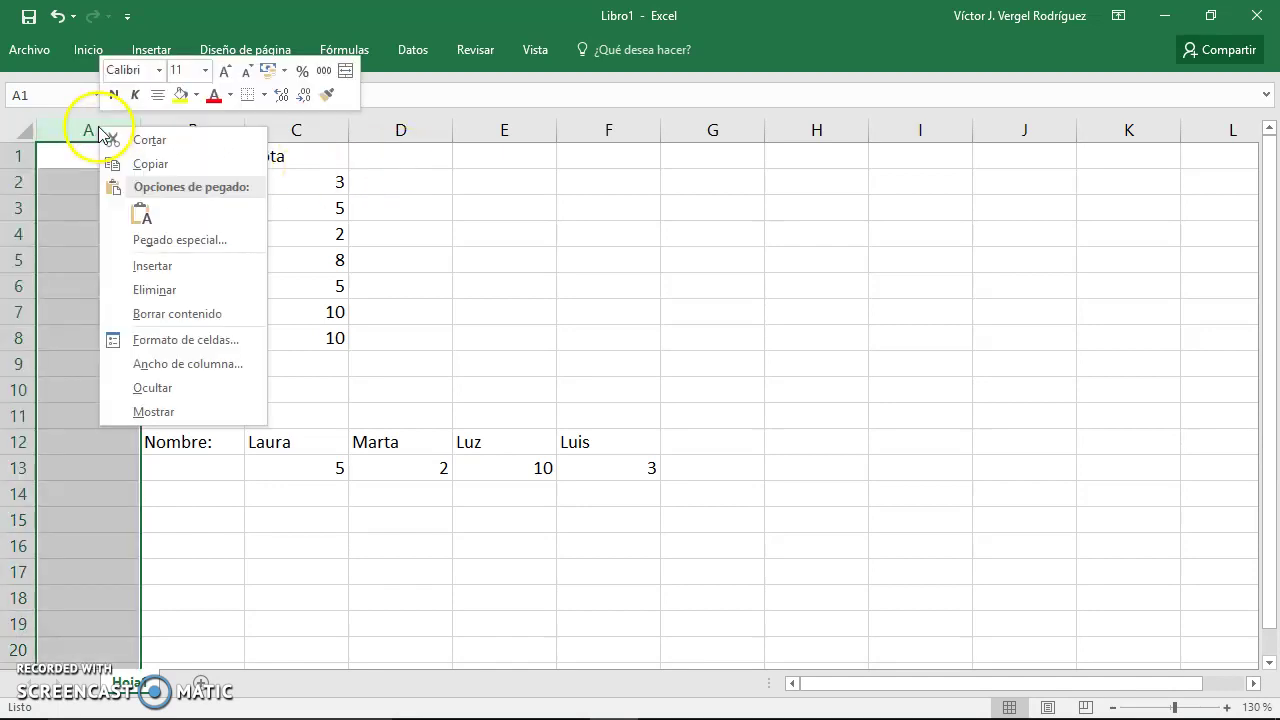
left_click(60, 153)
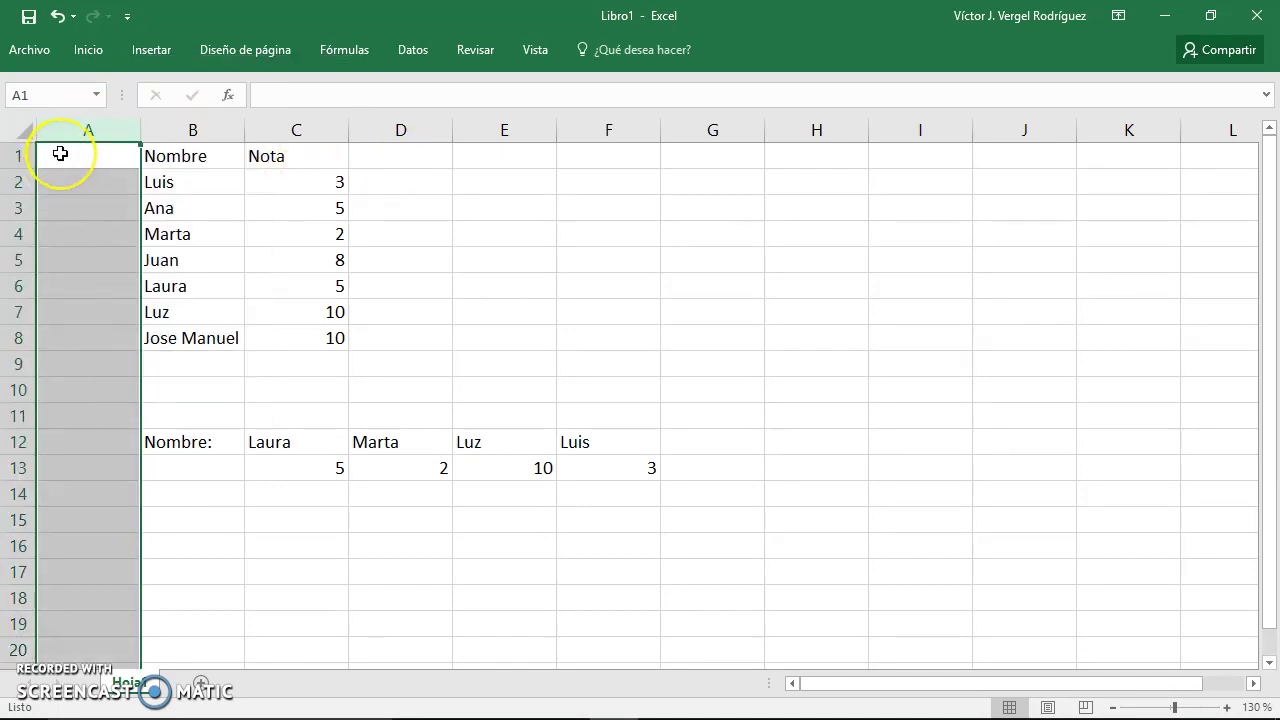
type("Ciudad")
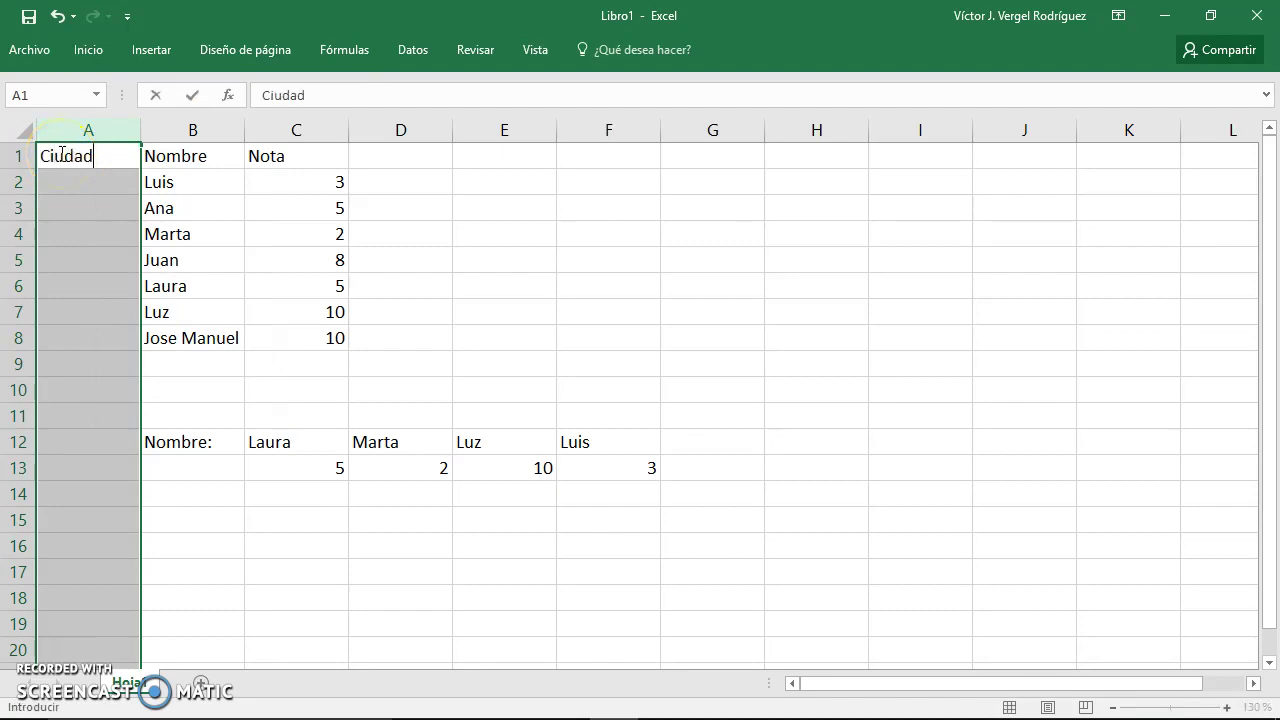
key("Return")
Fill A2:A8 with Zamora, Burgos, León, Palencia, Soria, Valladolid and Valladolid
left_click(75, 178)
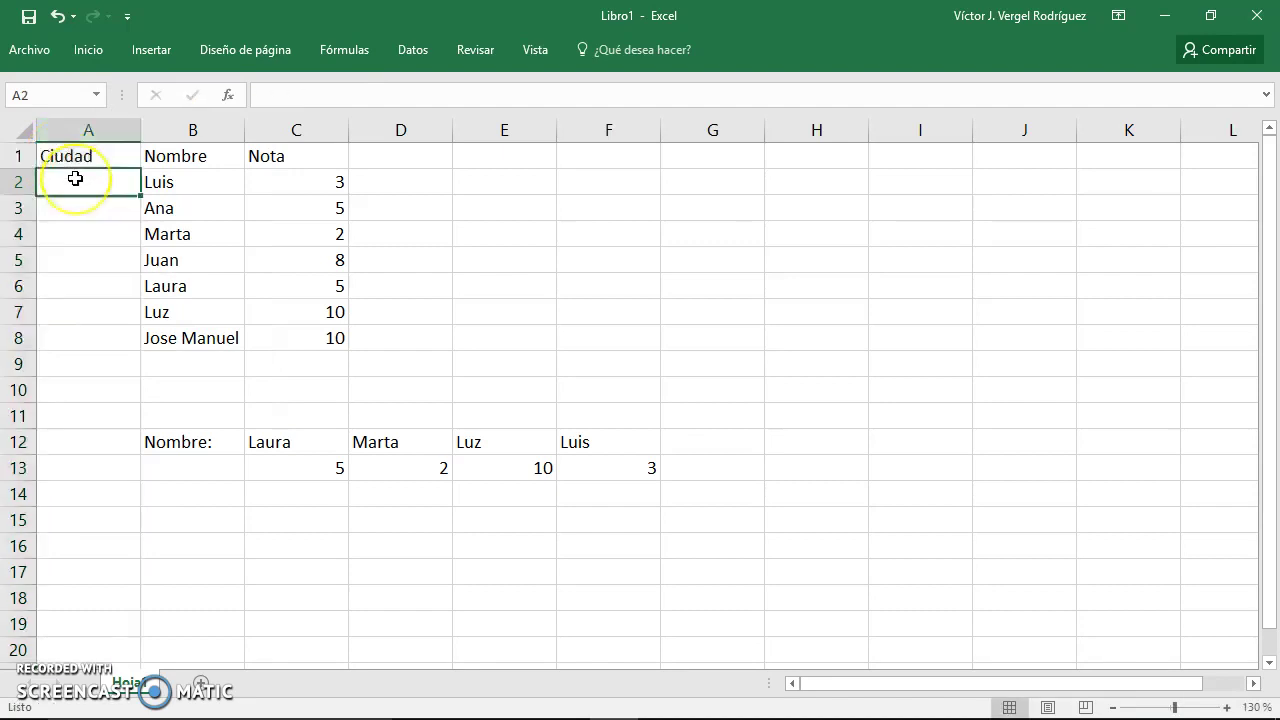
type("Zamora")
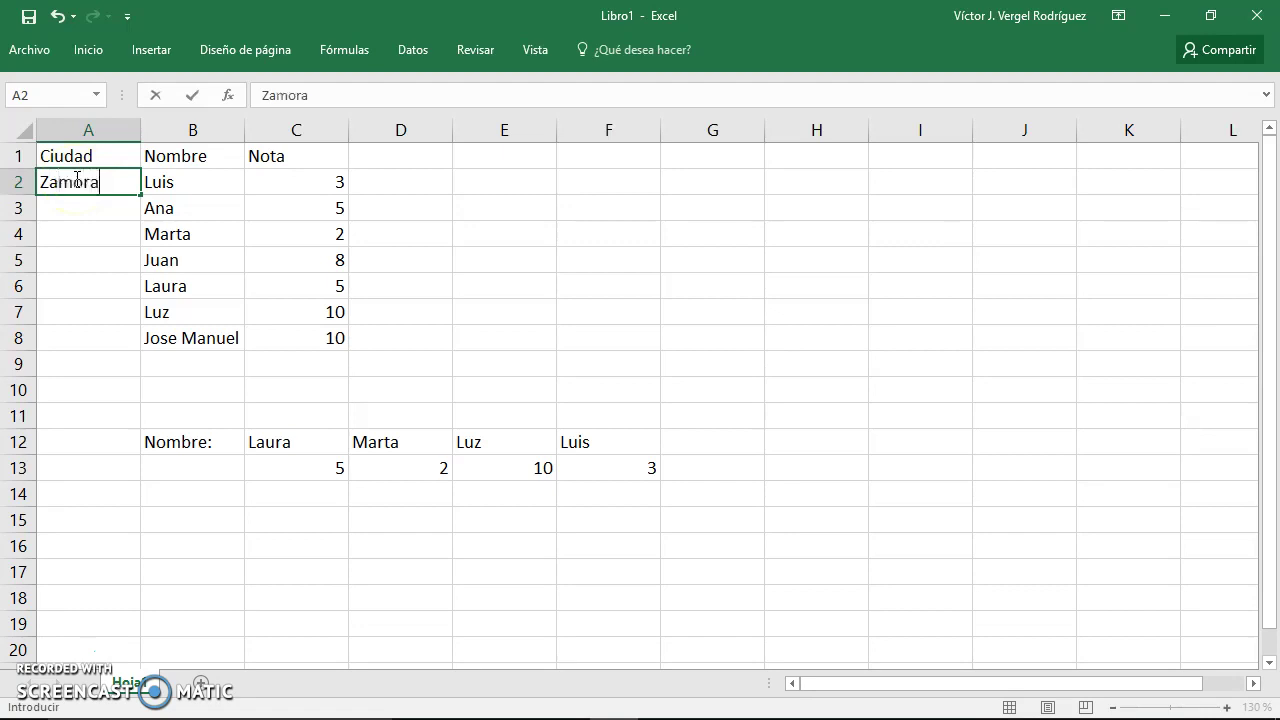
key("Return")
type("Burgos")
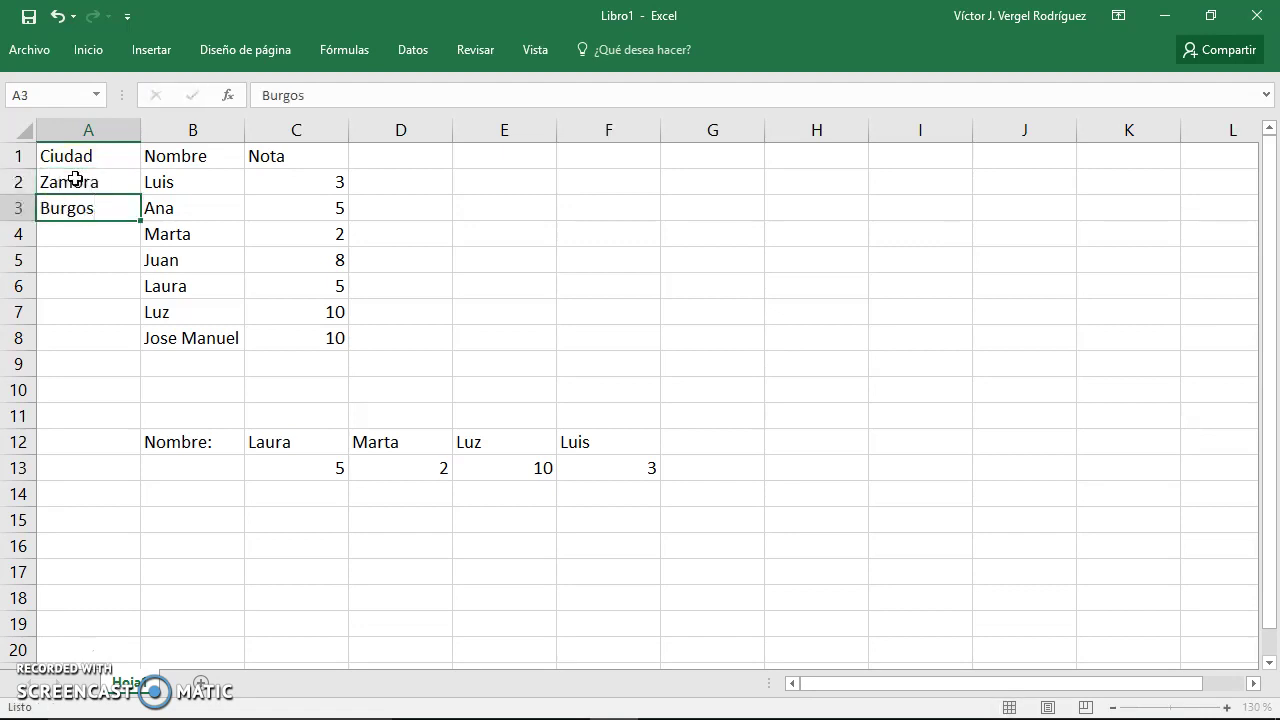
key("Return")
type("León")
key("Return")
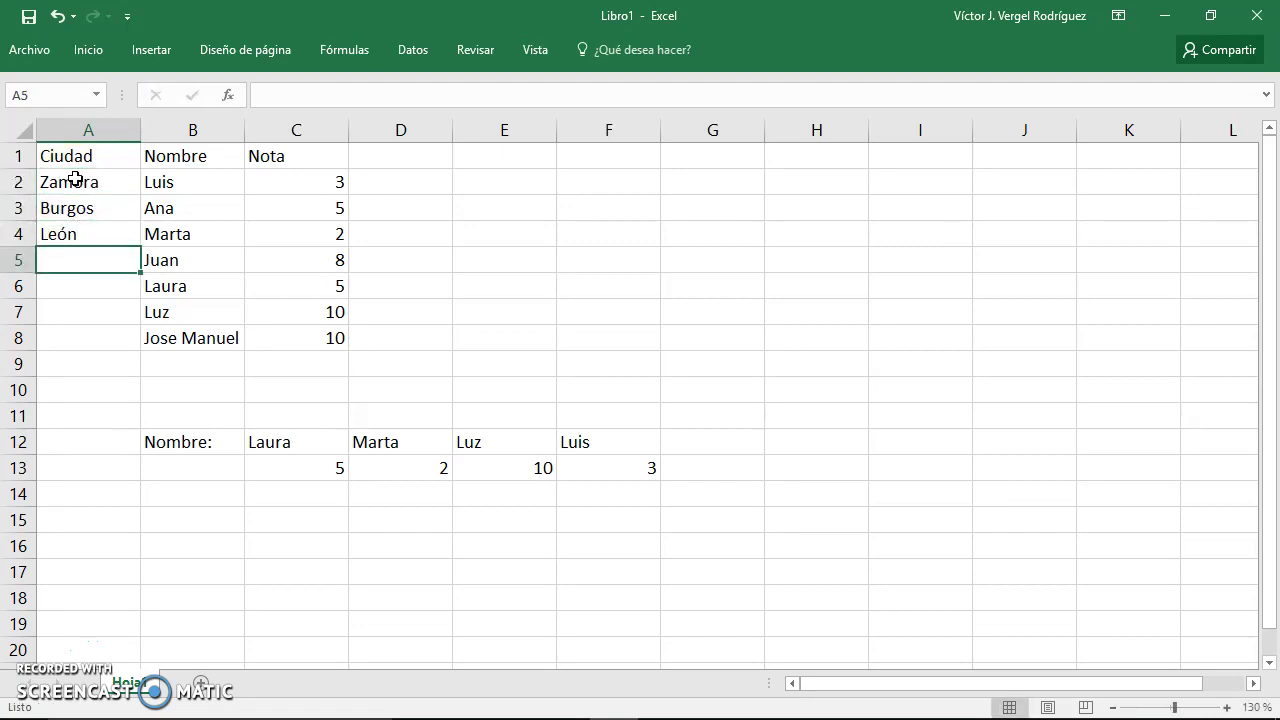
type("Palencia")
key("Return")
type("so")
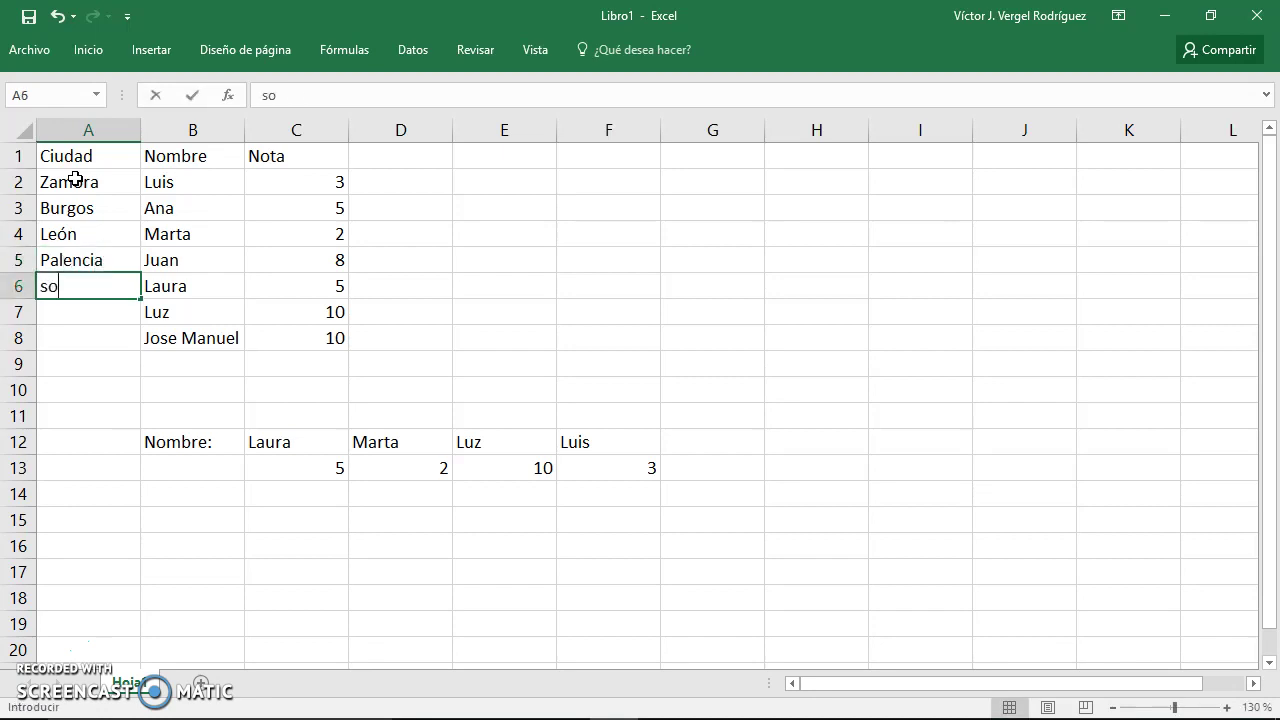
type("ria")
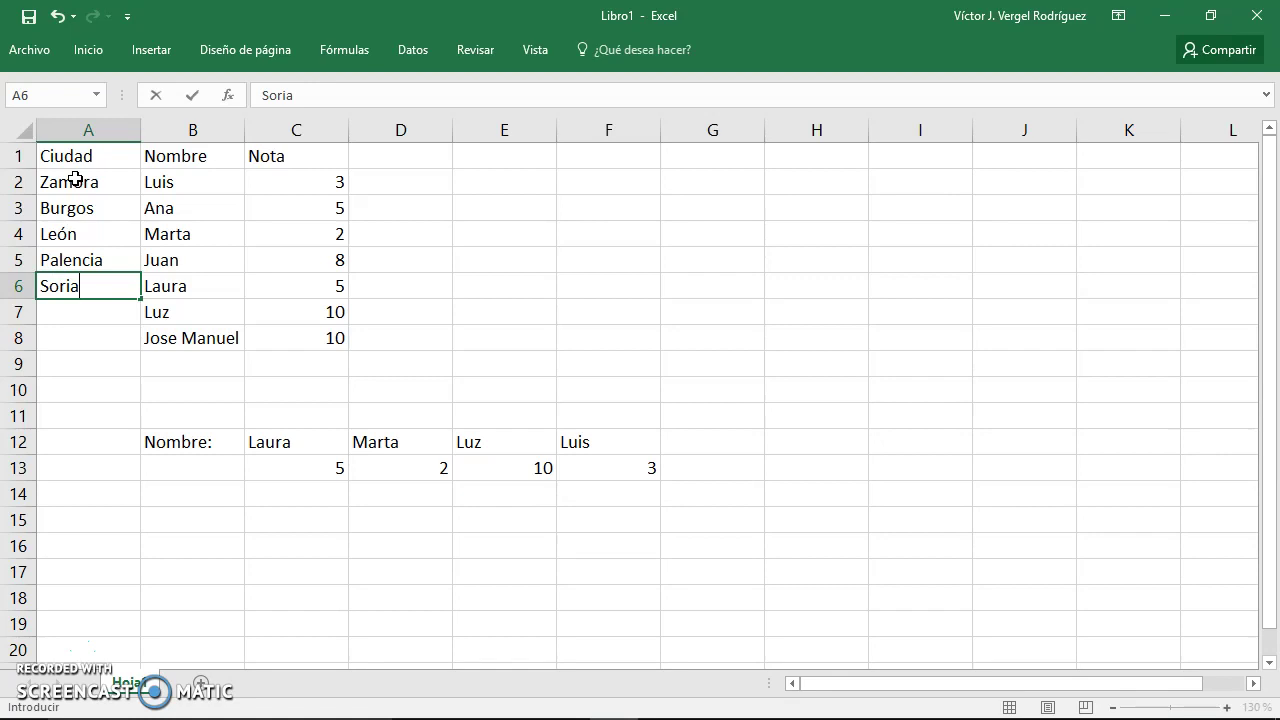
key("Return")
type("Valladolid")
key("Return")
type("Valladolid")
key("Return")
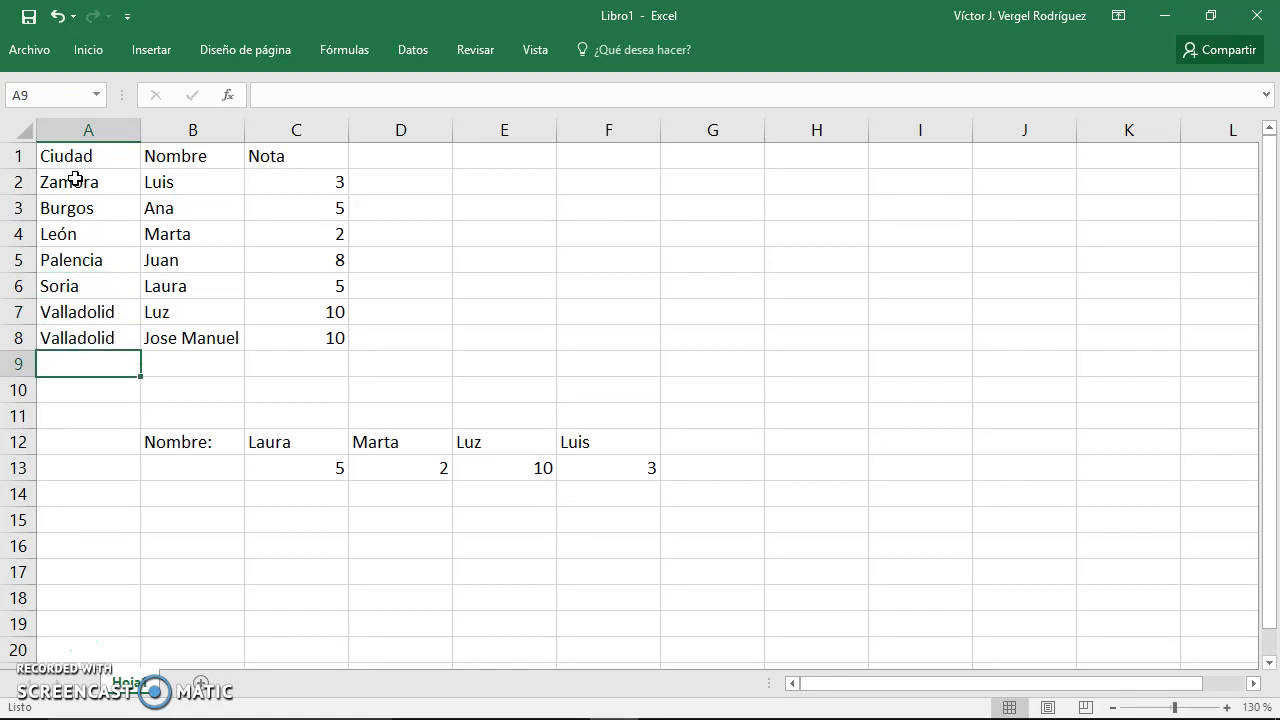
left_click(409, 158)
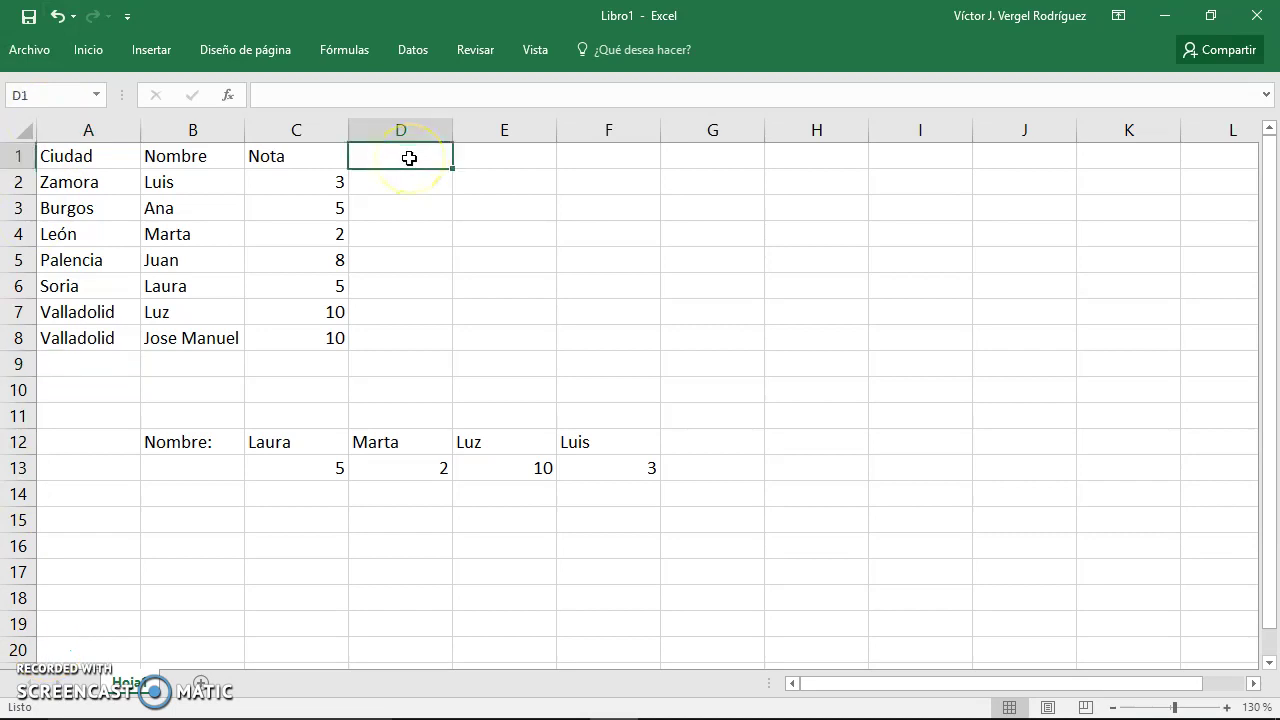
Head column D 'Teléfonos' and enter phone numbers in D2 through D5
type("Teléfonos")
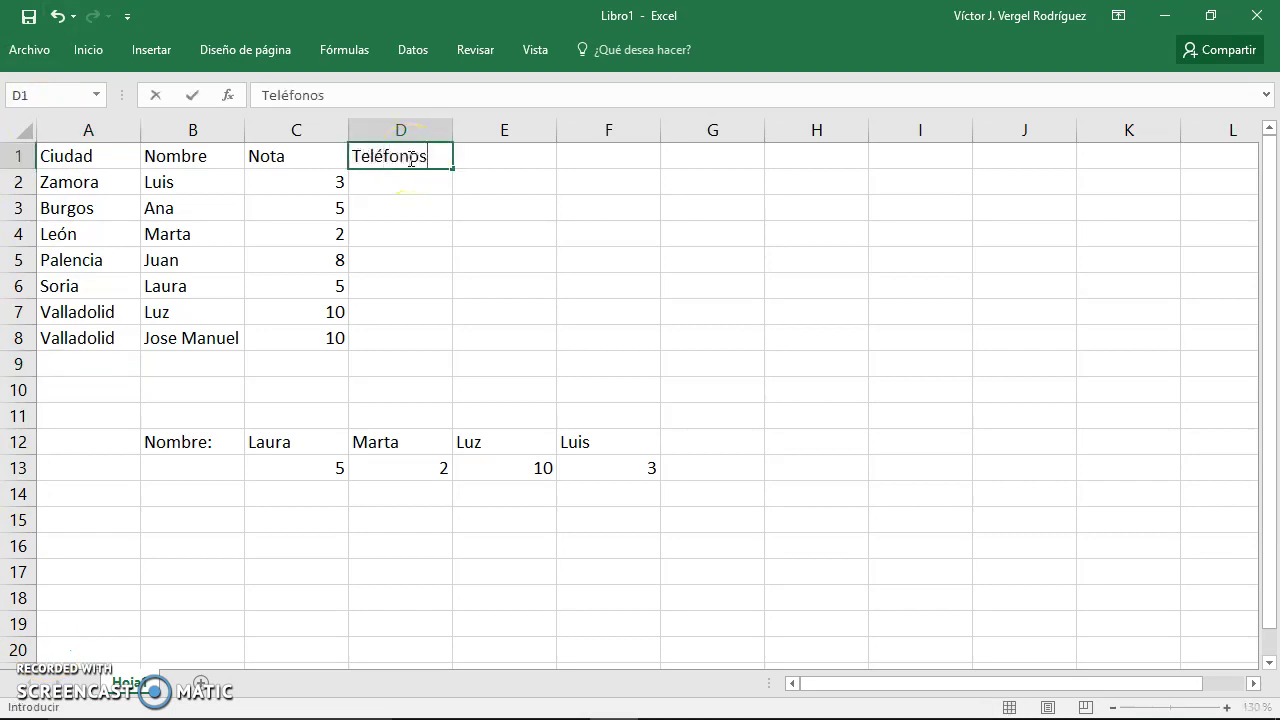
key("Return")
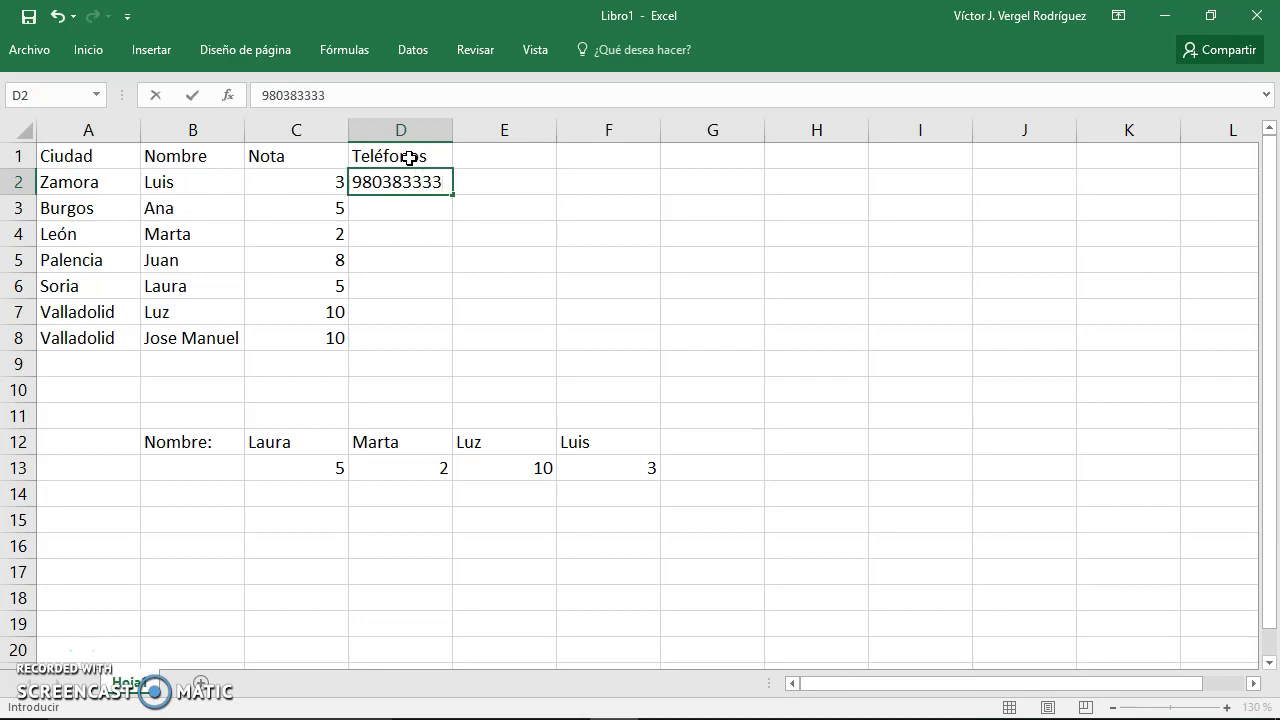
key("Return")
type("939222222")
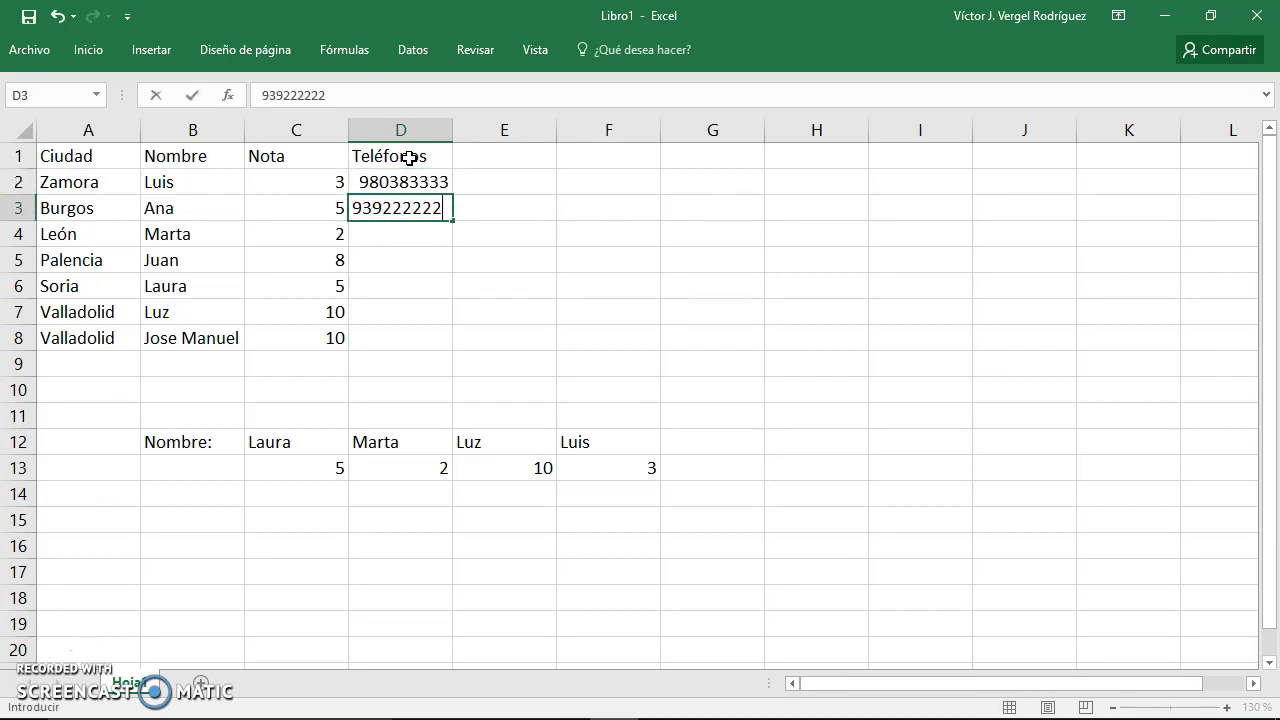
key("Return")
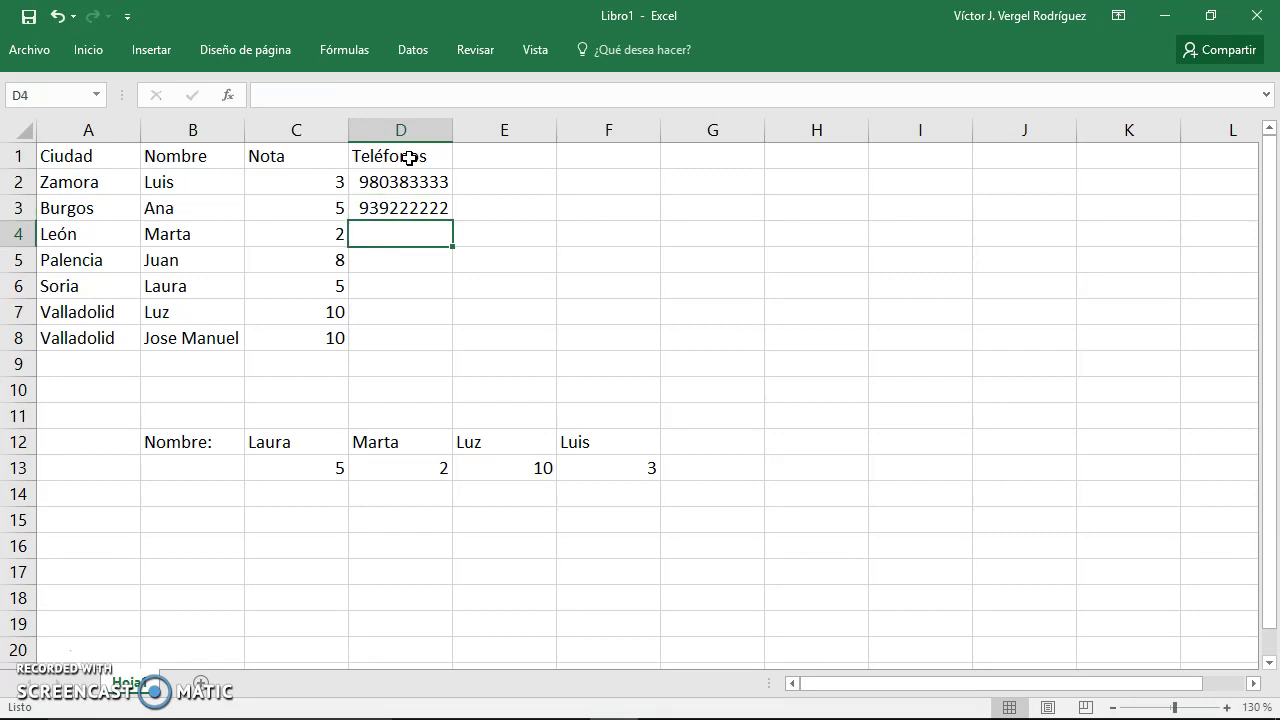
type("983111")
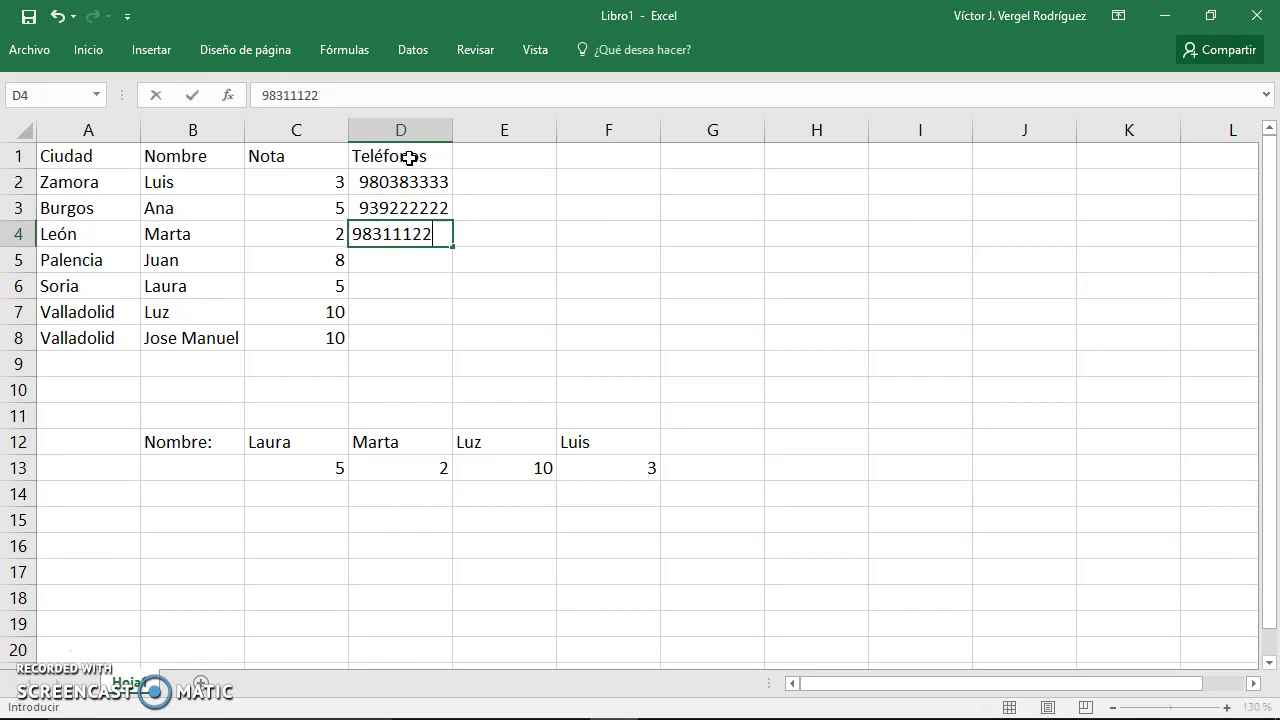
type("2")
key("Return")
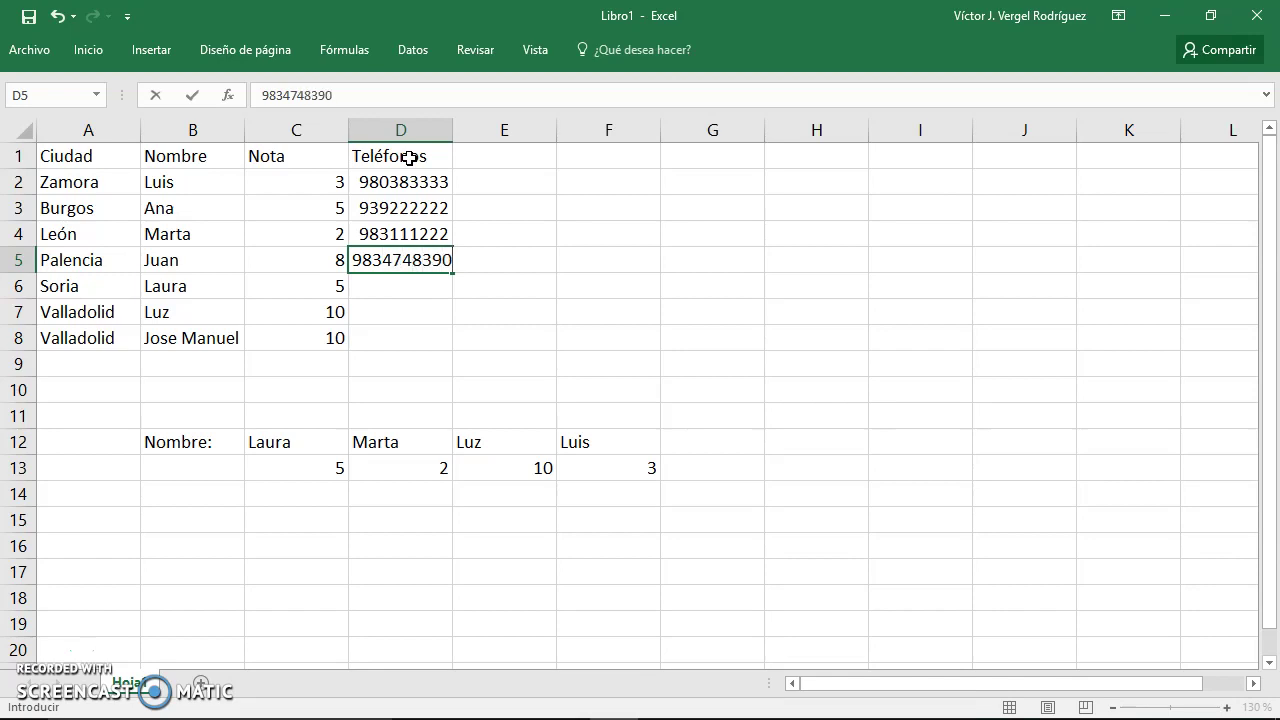
key("Return")
Remove the extra digit from D5's number and enter phone numbers in D6 to D8
key("Up")
key("F2")
key("BackSpace")
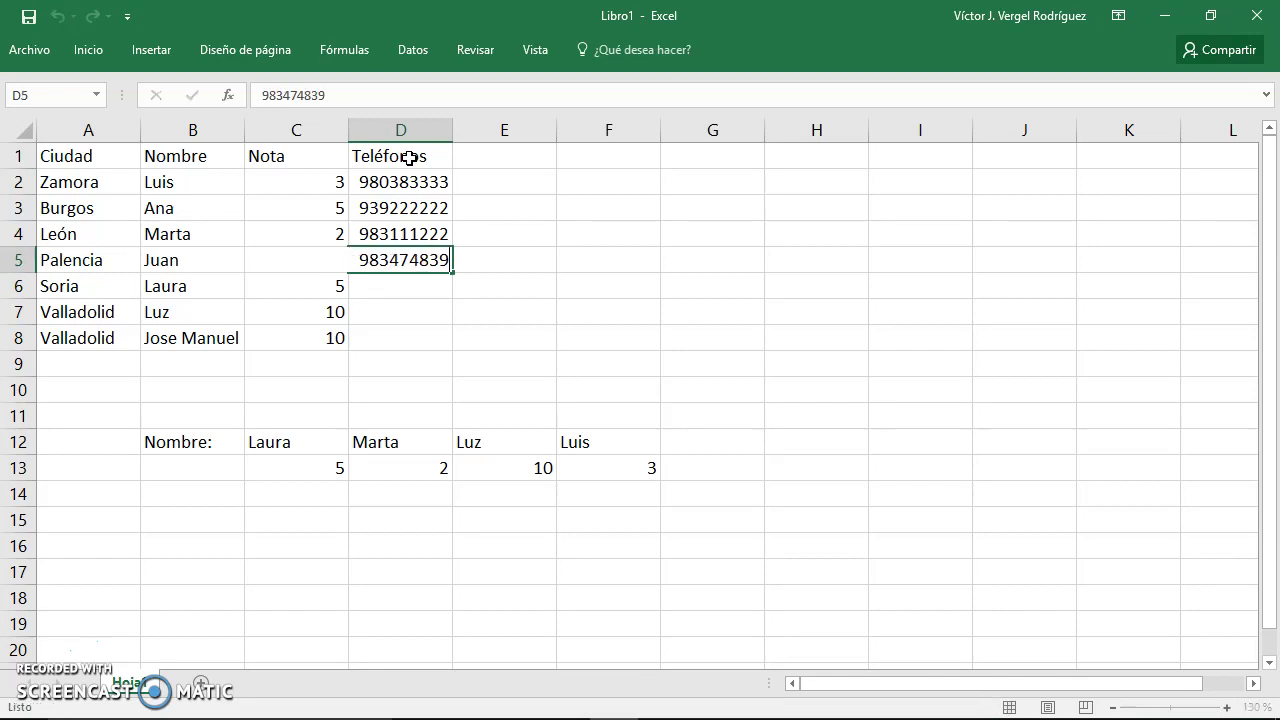
key("Return")
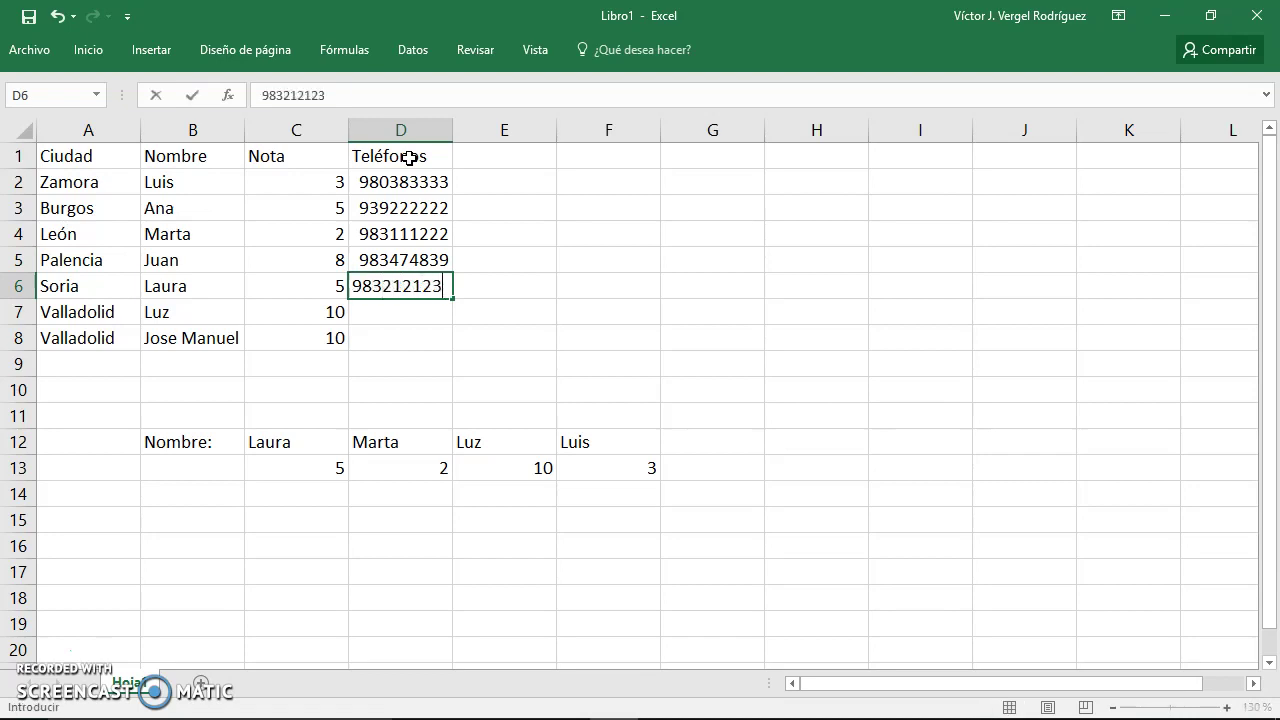
key("Return")
type("09")
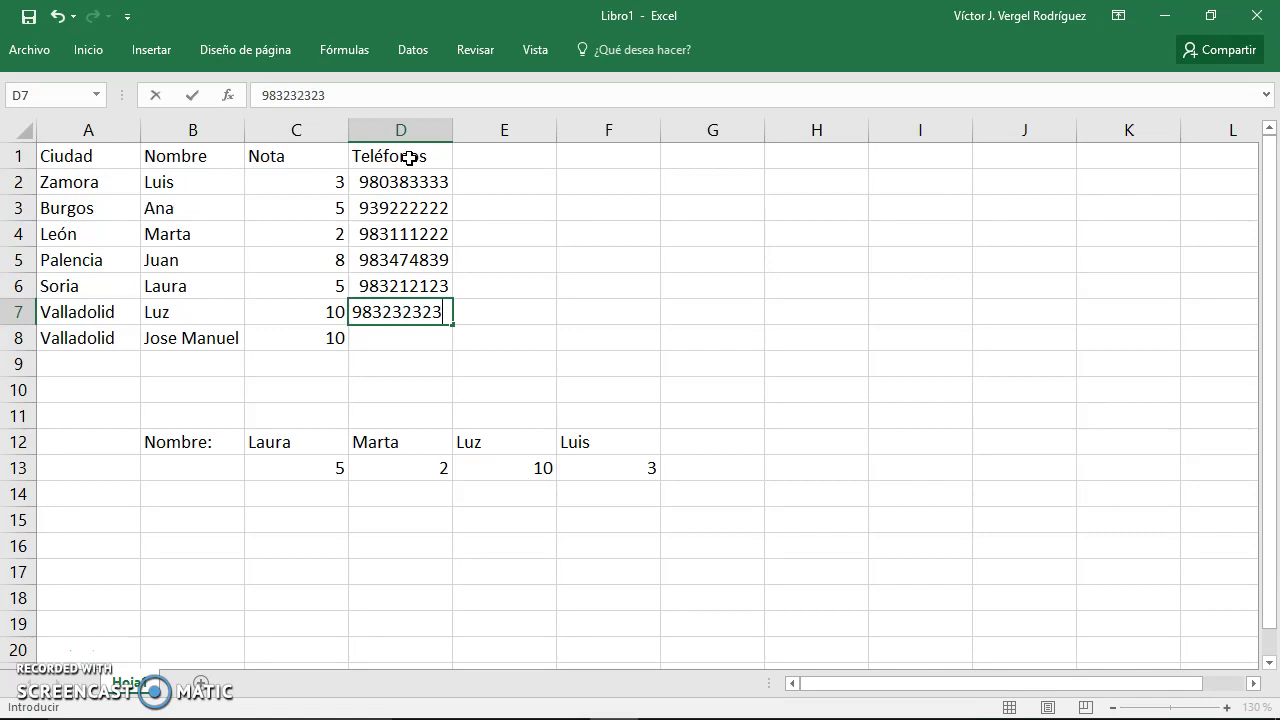
key("Return")
type("983")
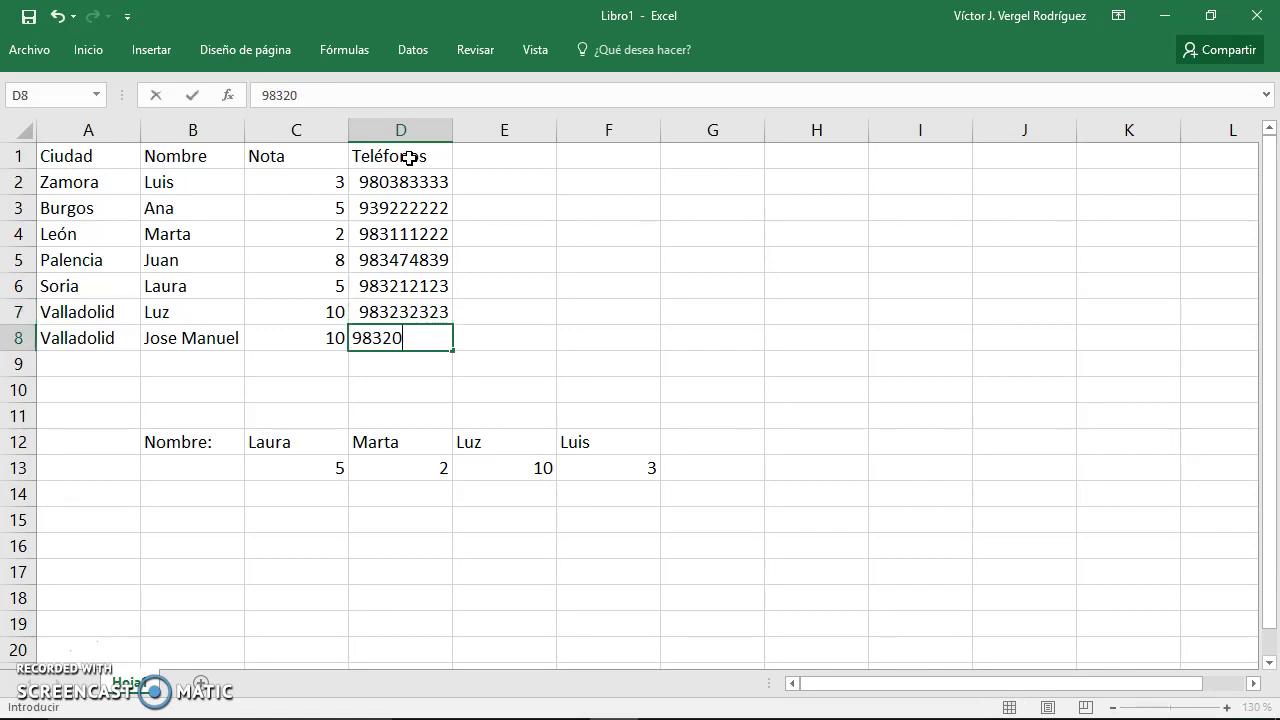
type("2020")
key("Return")
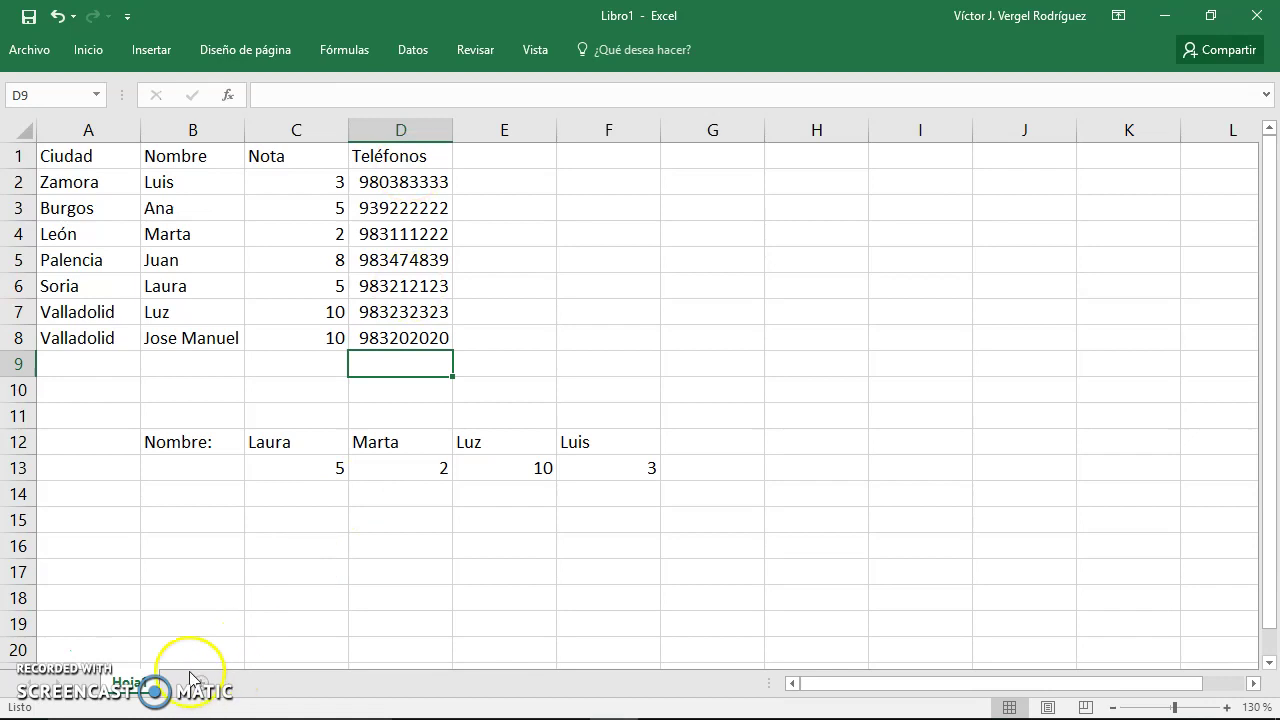
Label B13 'Nota' and B14 'Teléfono:', ending on C14 for the first phone lookup
left_click(199, 462)
type("Nota")
key("Return")
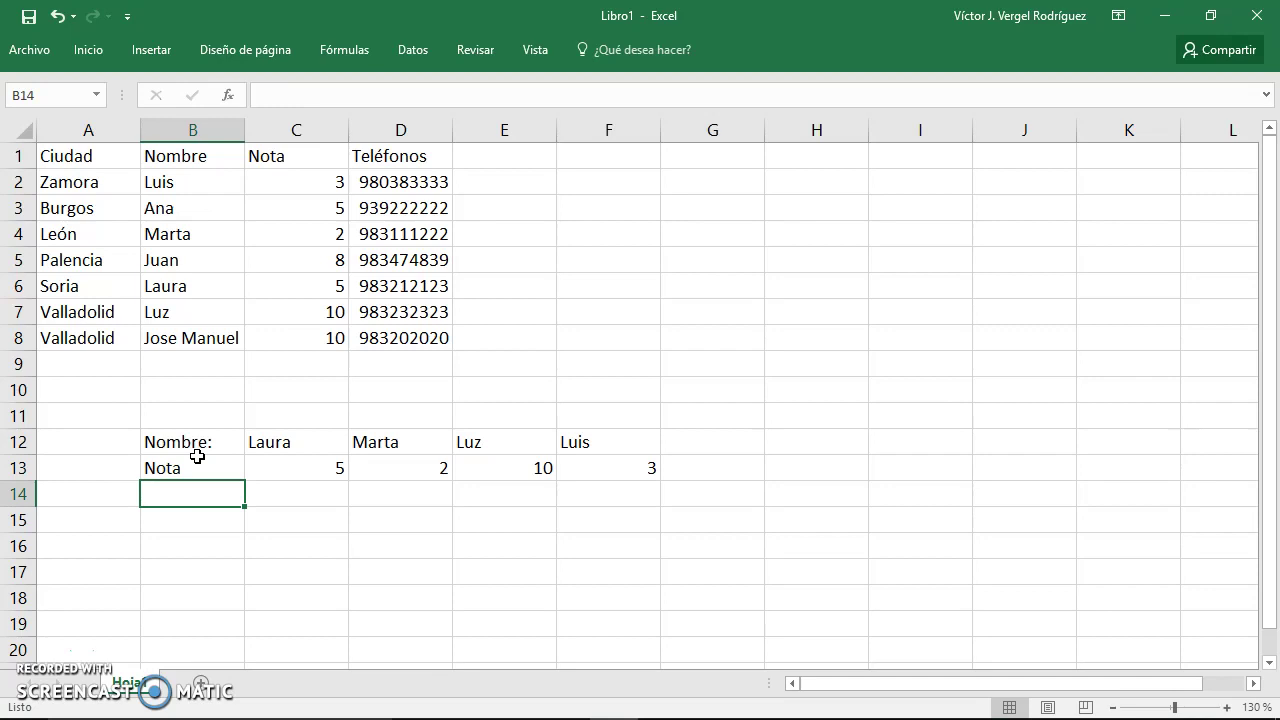
type("Telé")
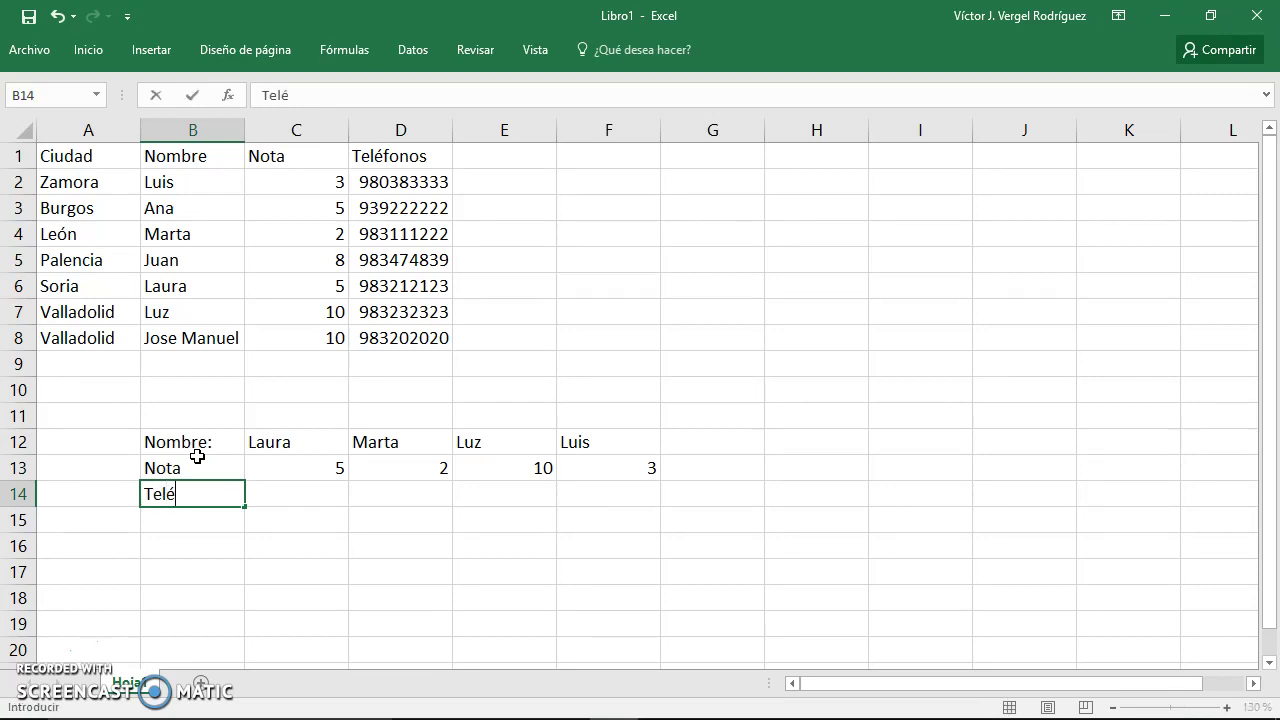
type("fono")
key("Tab")
key("Up")
key("Up")
key("shift+Right")
key("shift+Right")
key("shift+Right")
key("shift+Left")
key("Down")
key("Down")
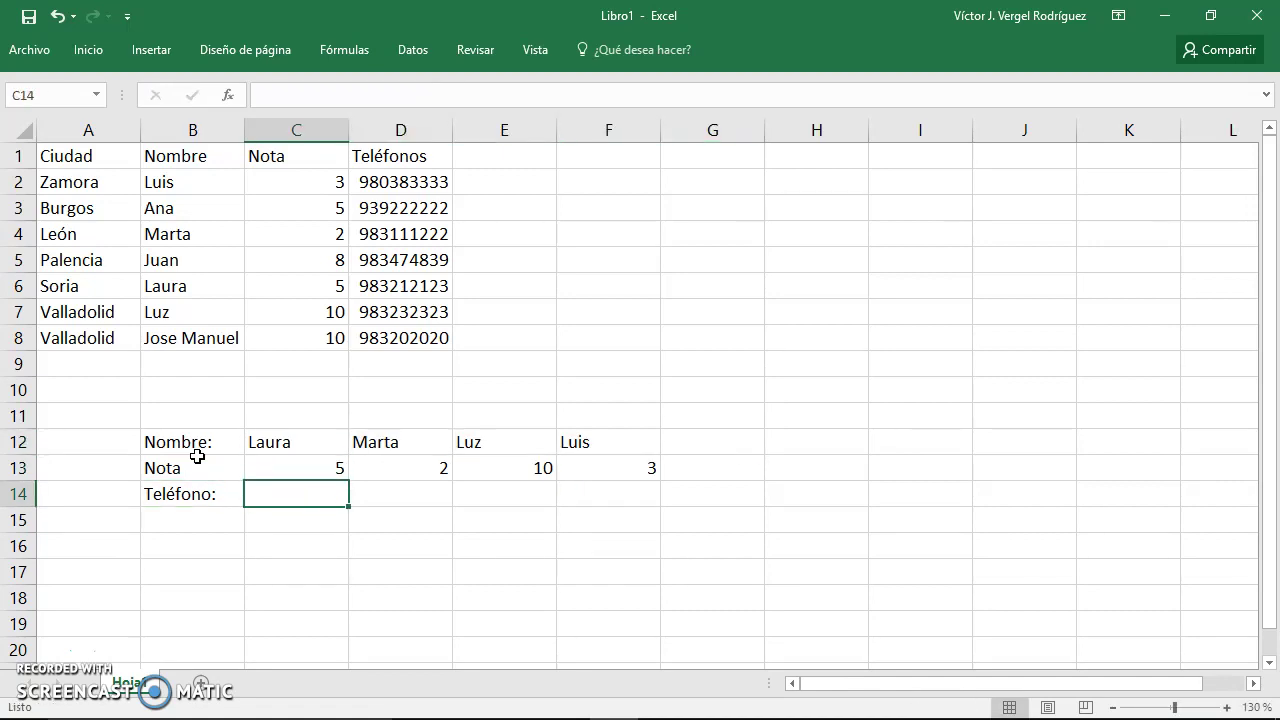
key("shift+Right")
key("shift+Right")
key("shift+Right")
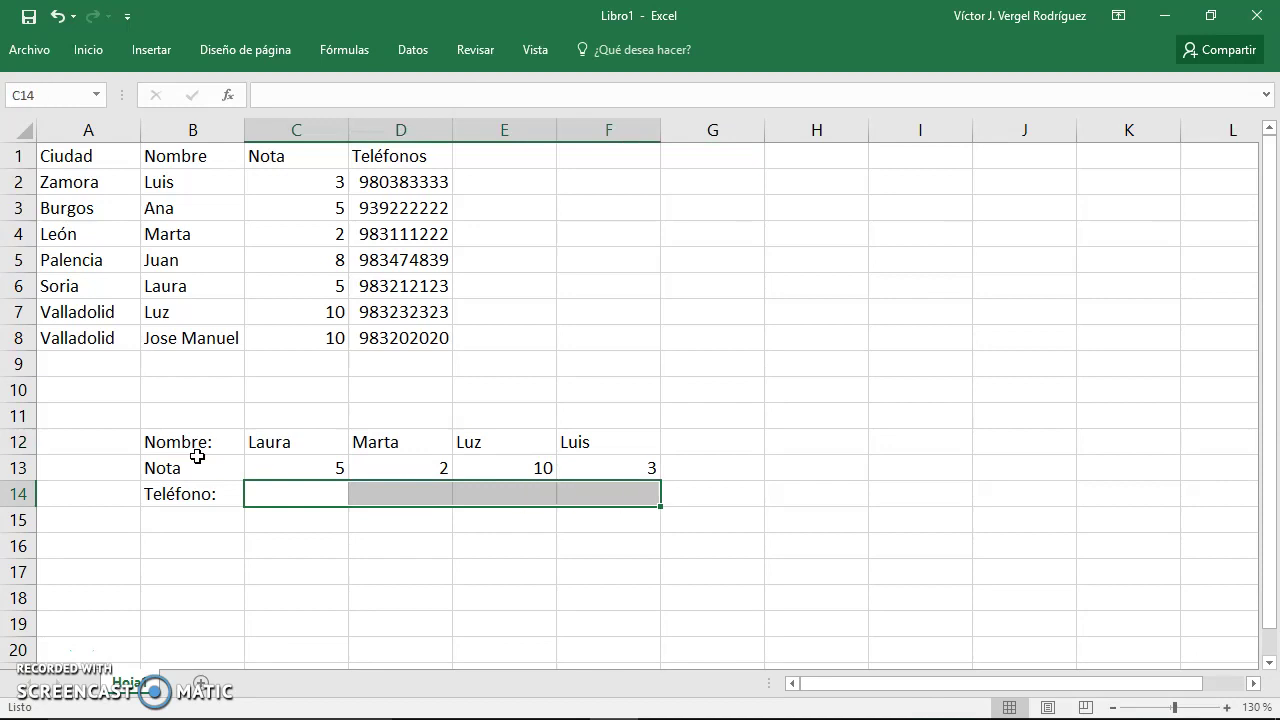
key("Left")
key("Right")
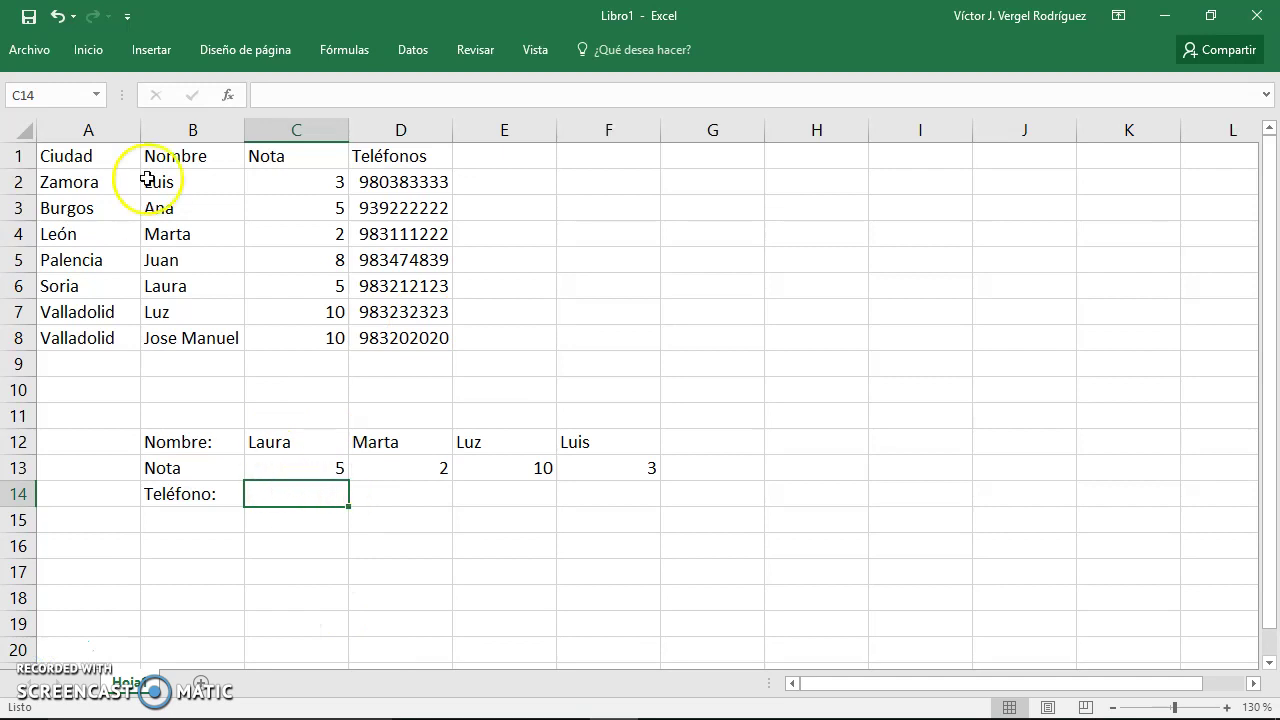
Start a BUSCARV in C14 with lookup value C12 and table A1:D8
left_click(228, 95)
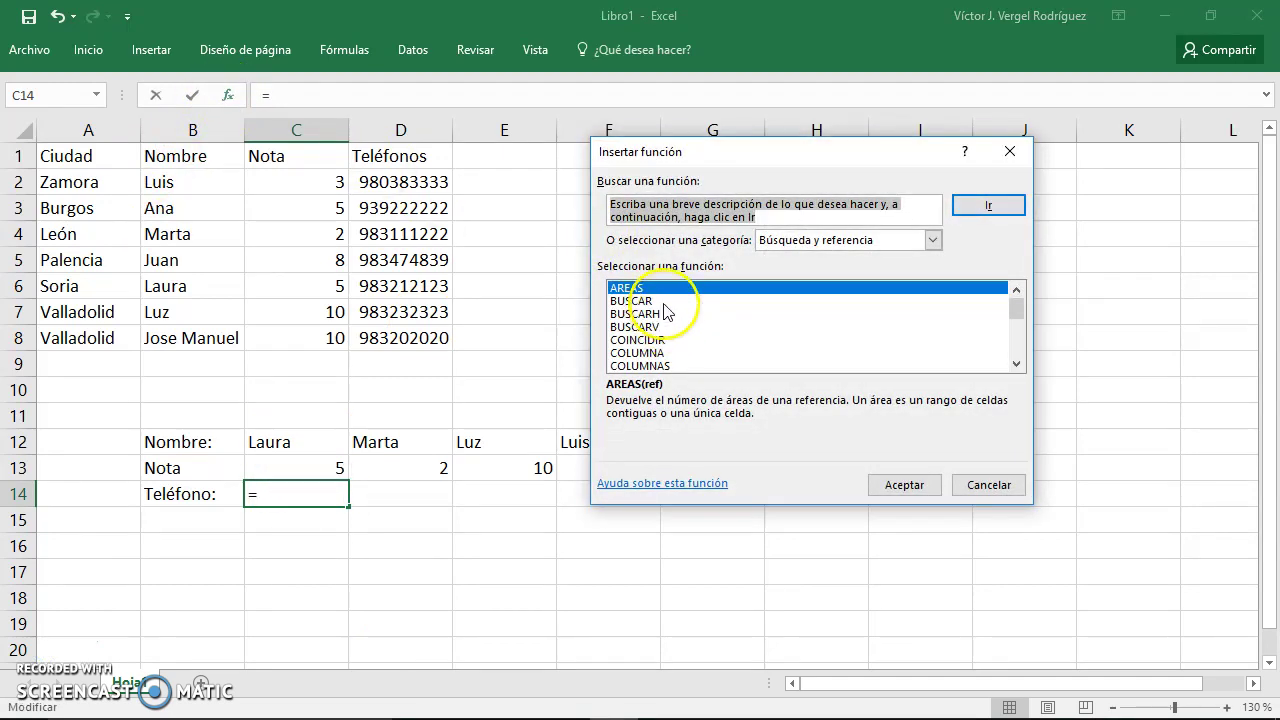
left_click(680, 326)
left_click(910, 486)
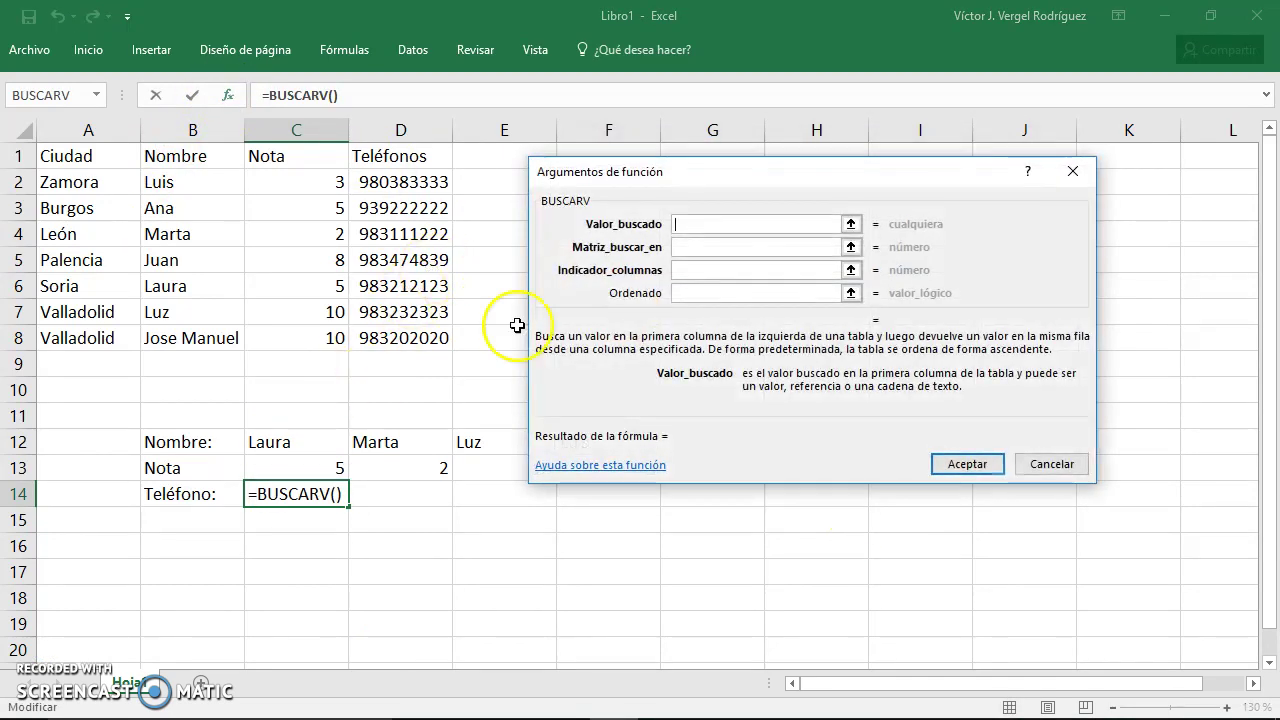
left_click(319, 444)
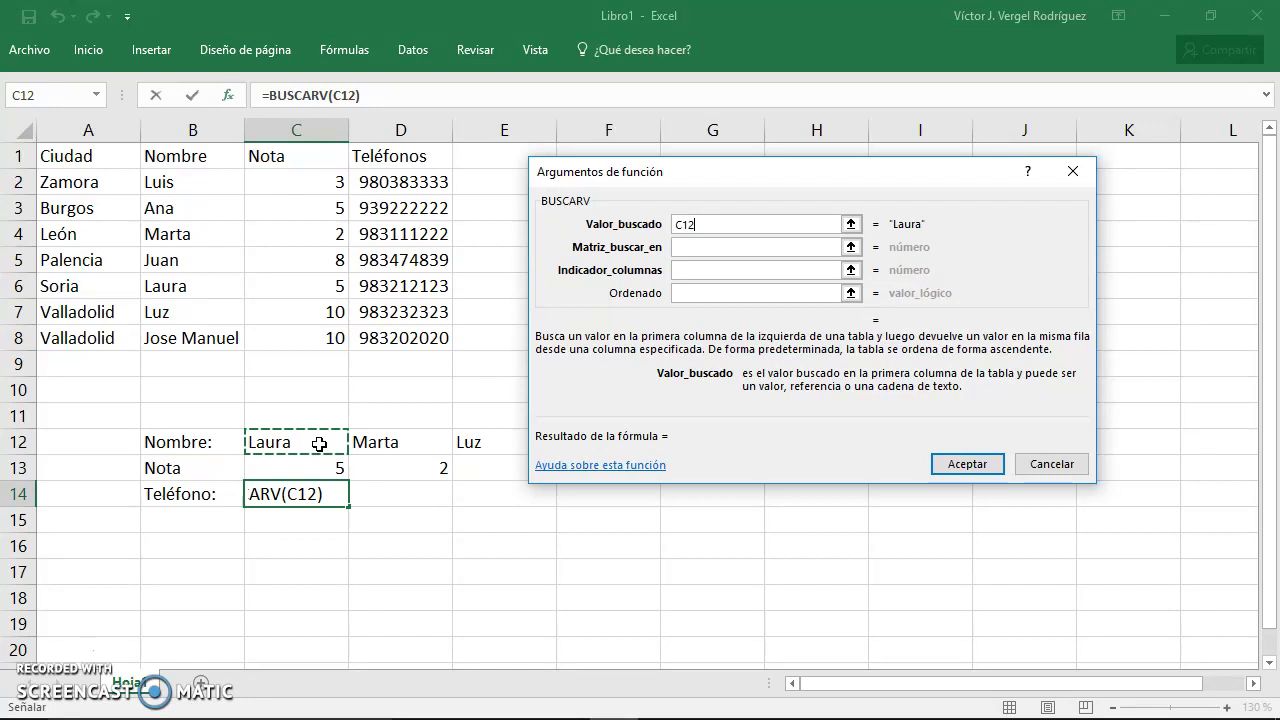
left_click(700, 248)
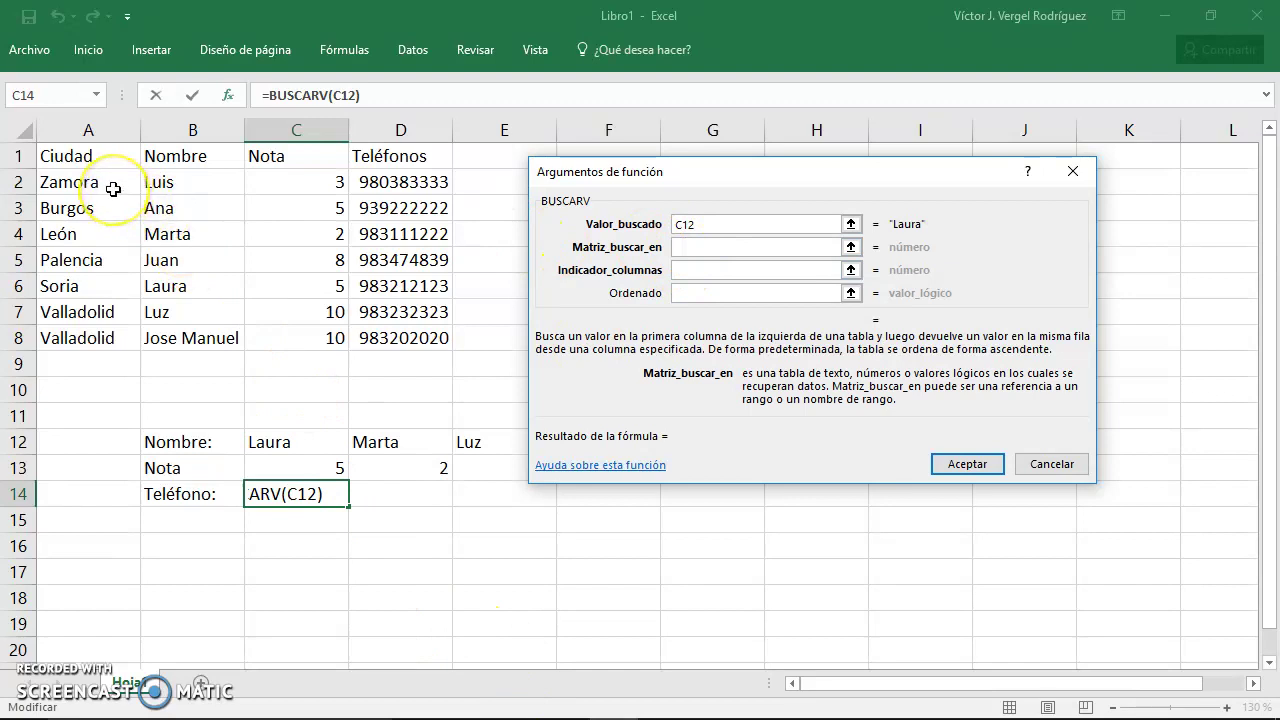
mouse_move(70, 155)
left_mouse_down()
mouse_move(378, 290)
mouse_move(402, 338)
left_mouse_up()
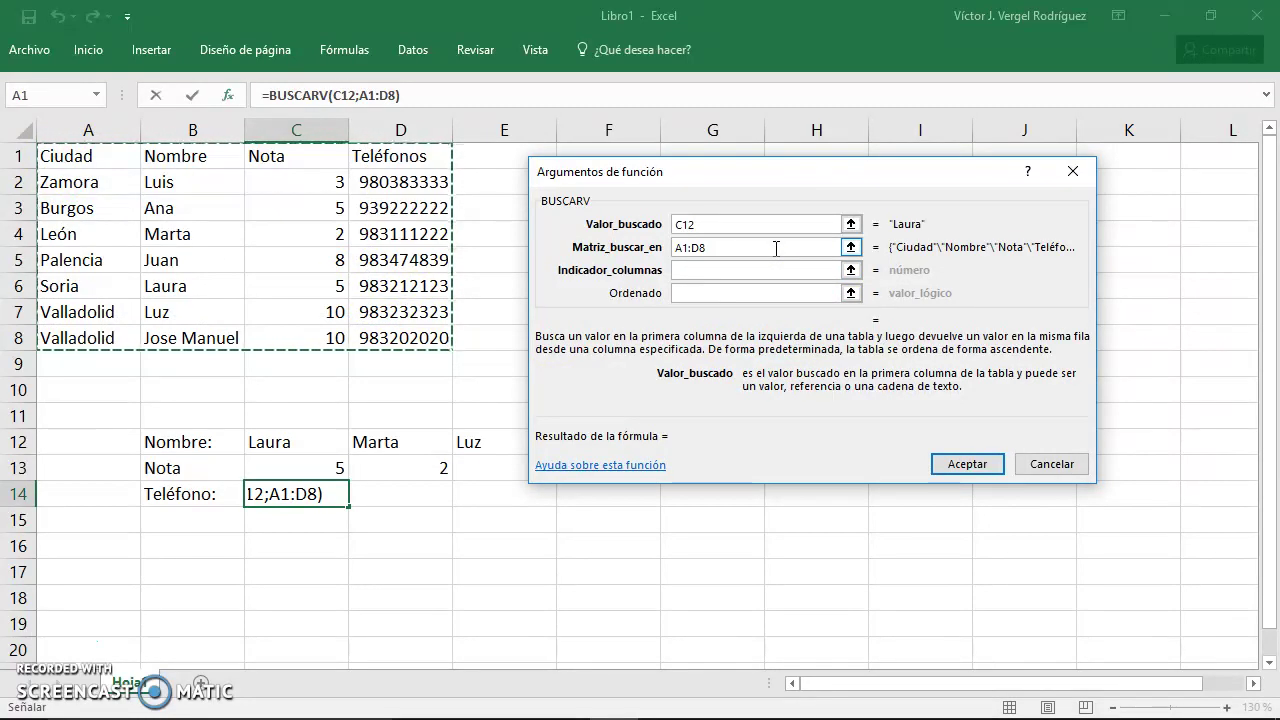
left_click(633, 710)
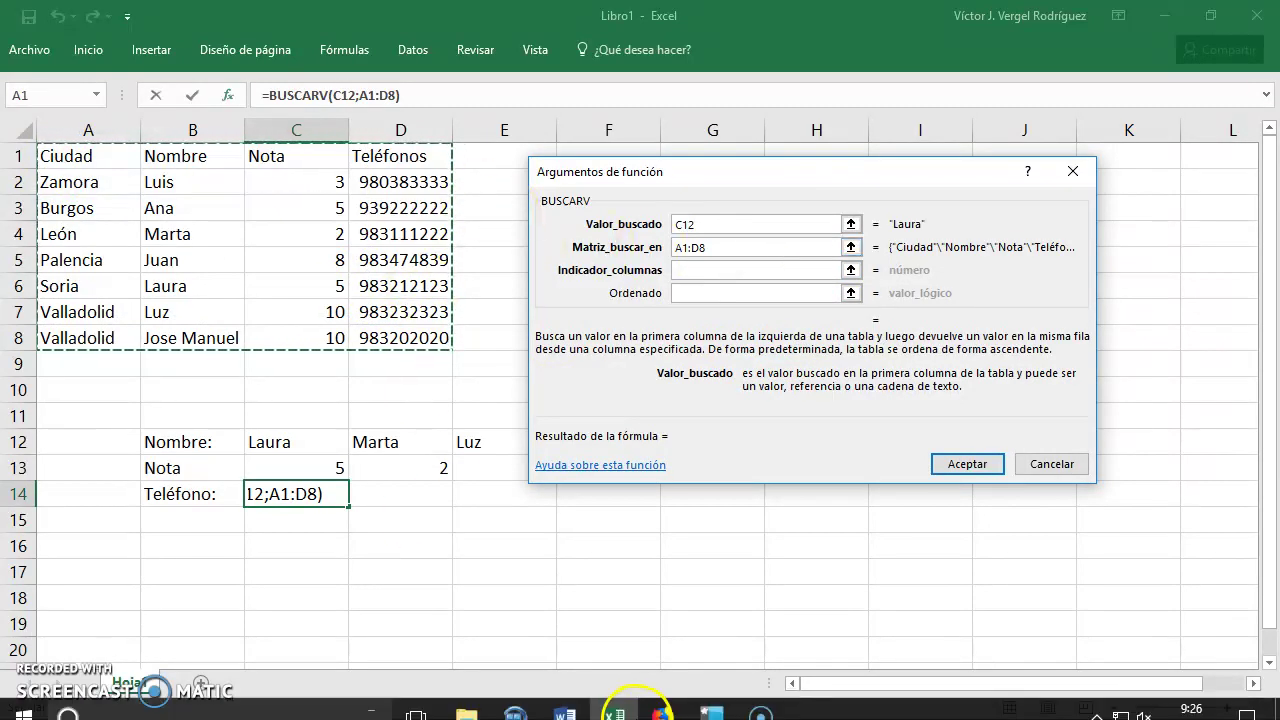
left_click(565, 712)
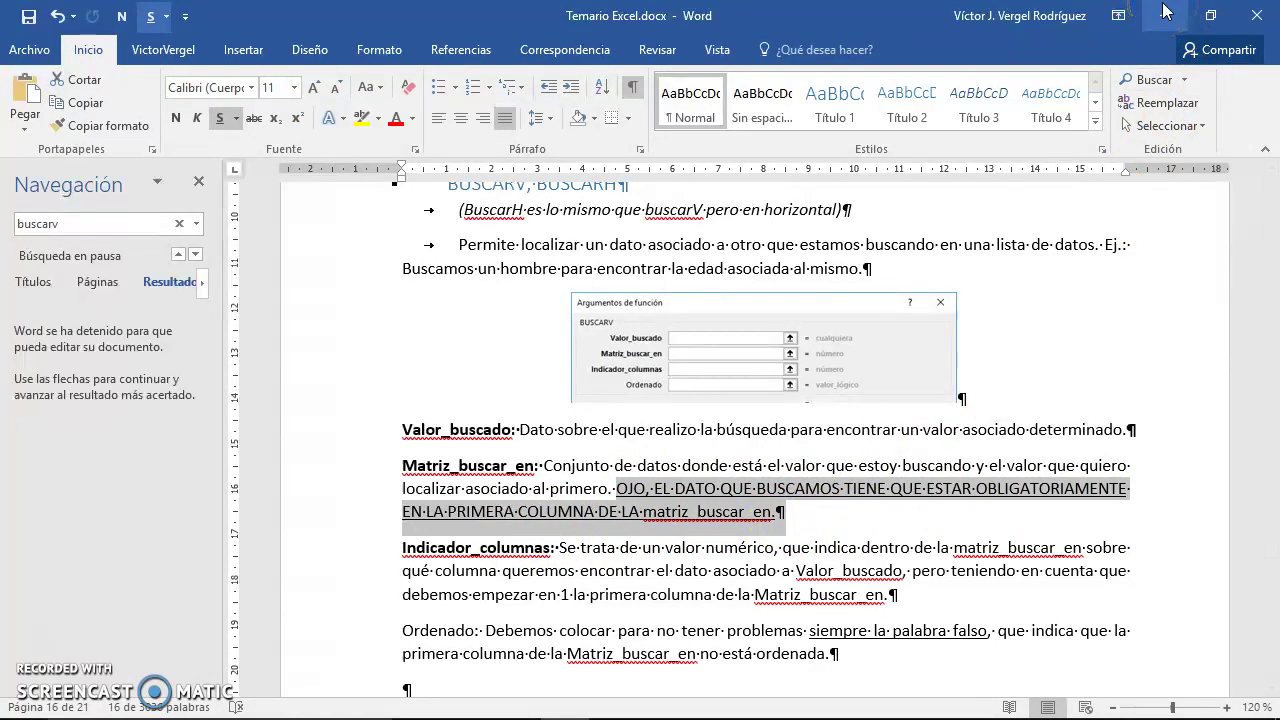
left_click(1163, 12)
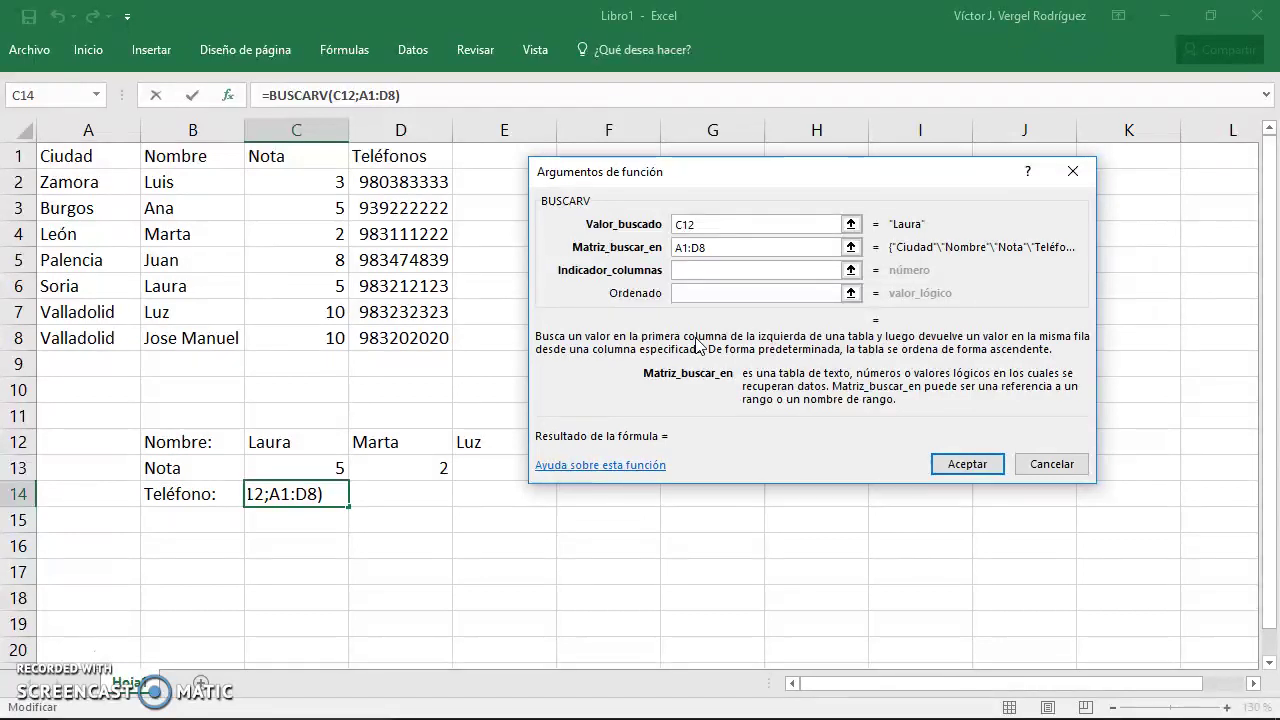
Reset the BUSCARV table range to the absolute reference $B$1:$D$8
left_click_drag(718, 248, 674, 248)
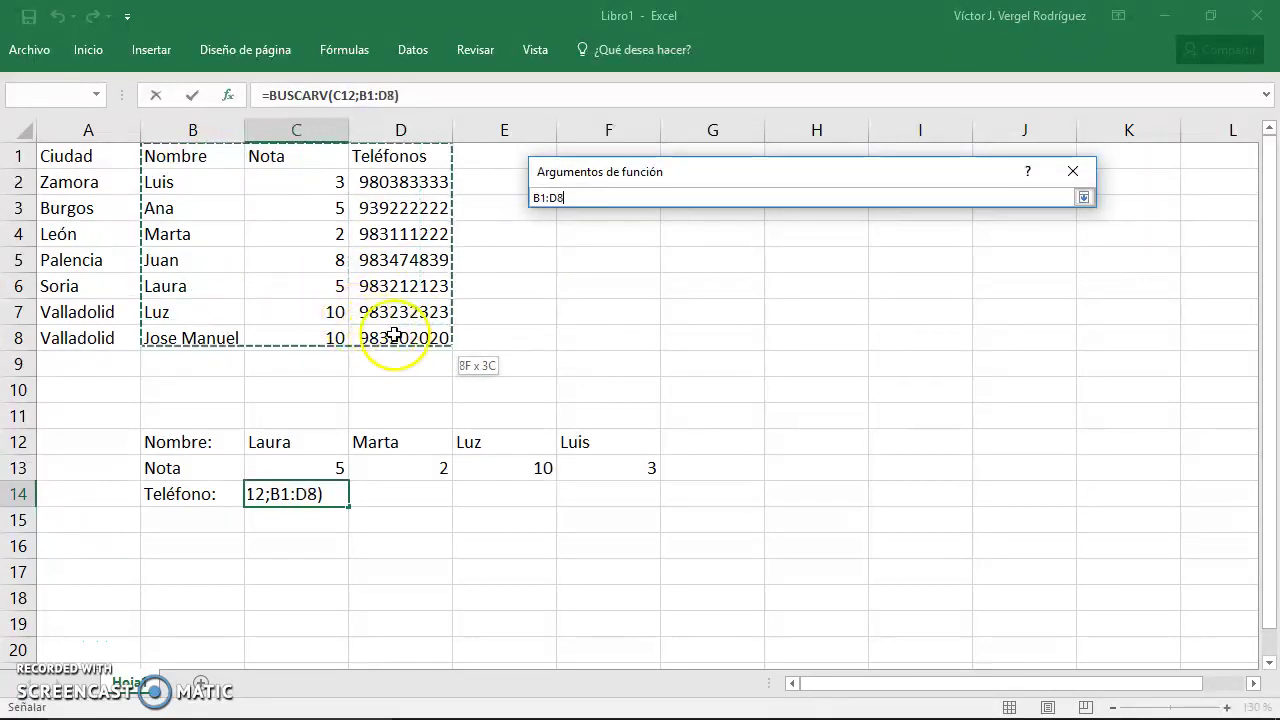
left_click_drag(252, 293, 391, 335)
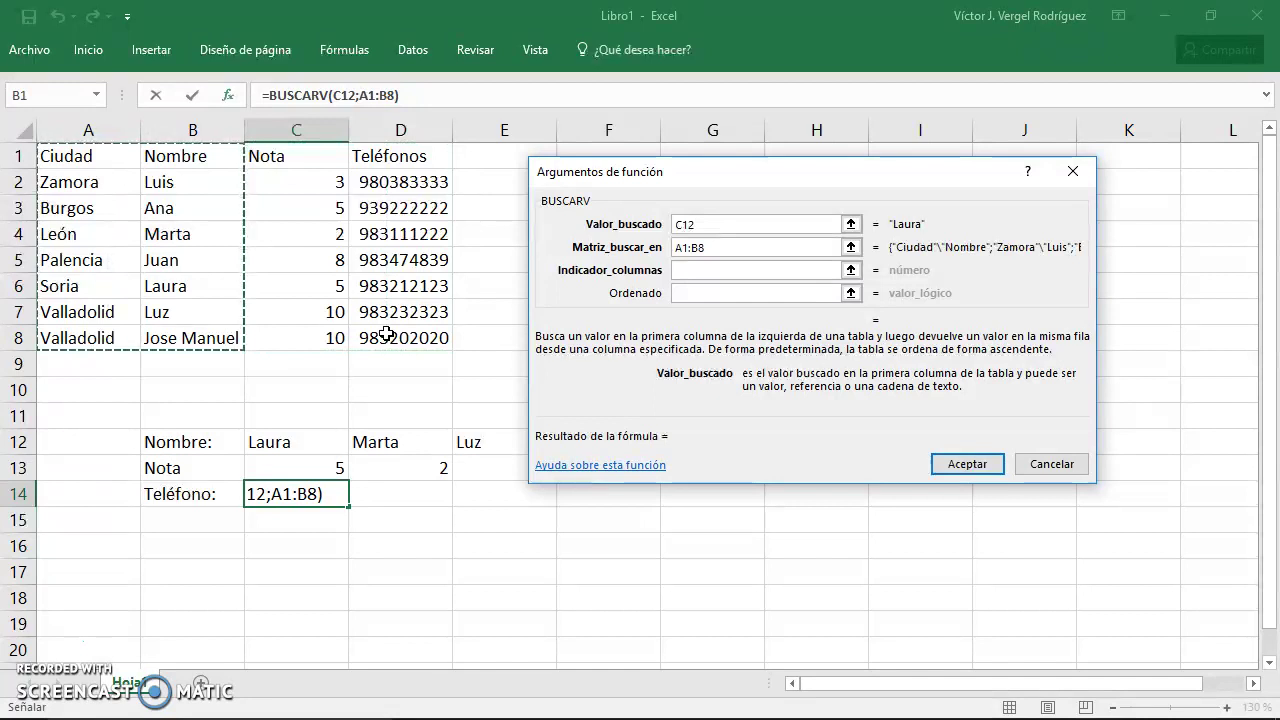
left_click_drag(160, 156, 251, 329)
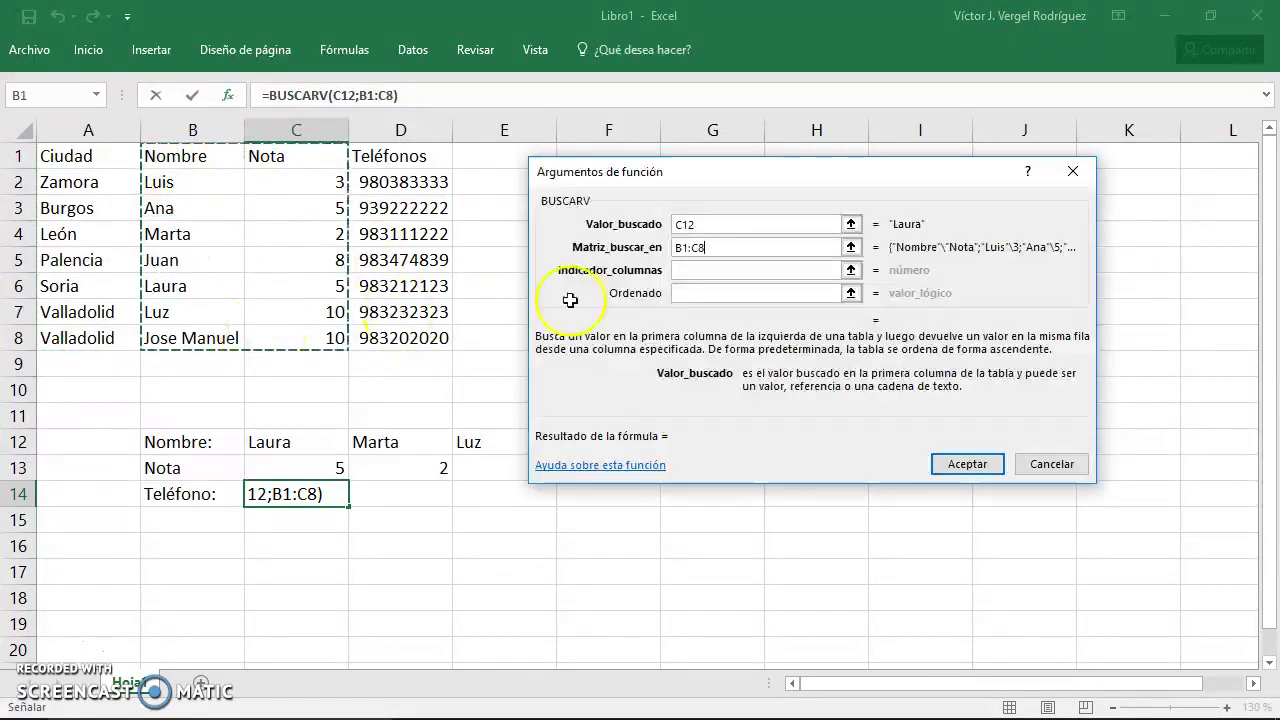
key("F4")
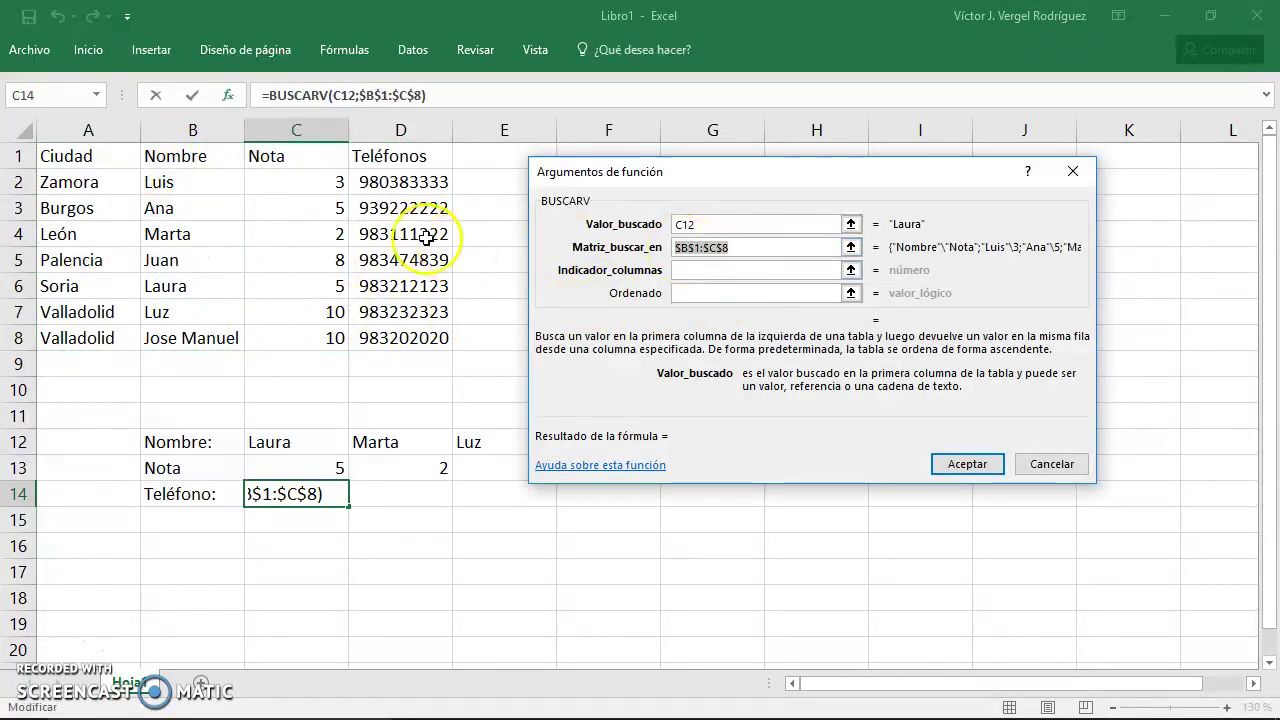
left_click(720, 270)
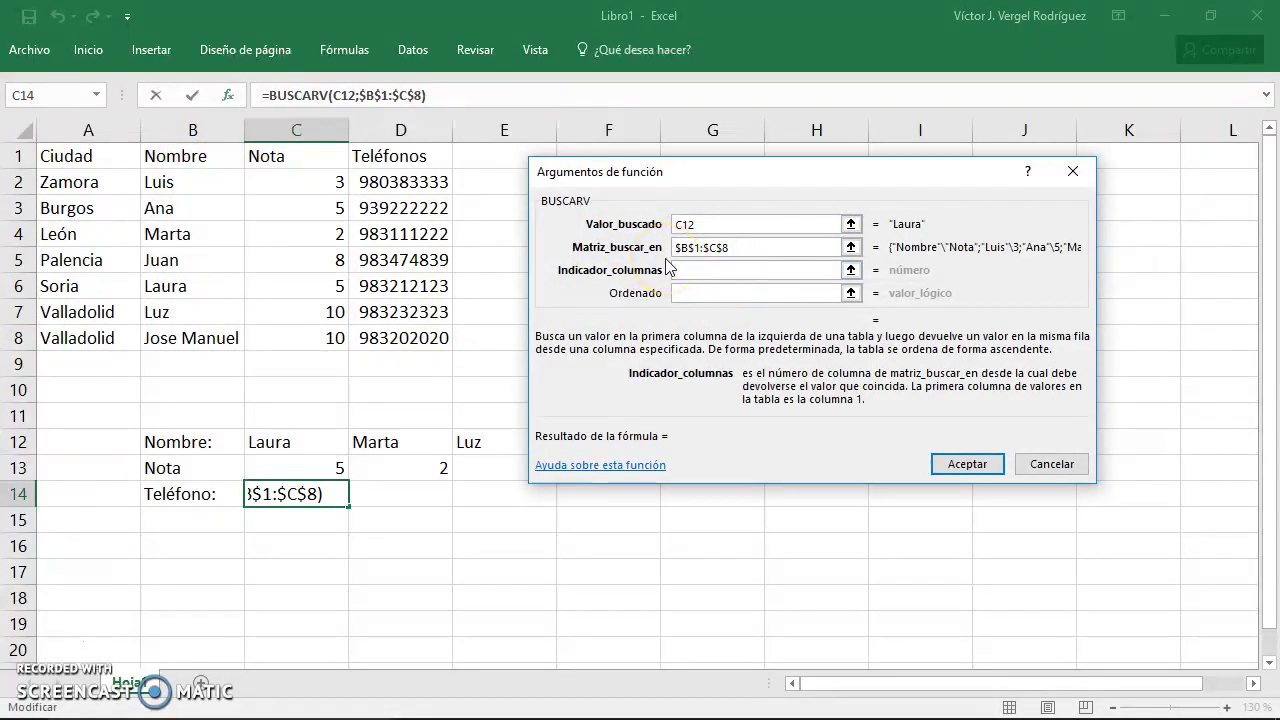
left_click(760, 247)
left_click_drag(175, 156, 414, 337)
double_click(732, 246)
key("F4")
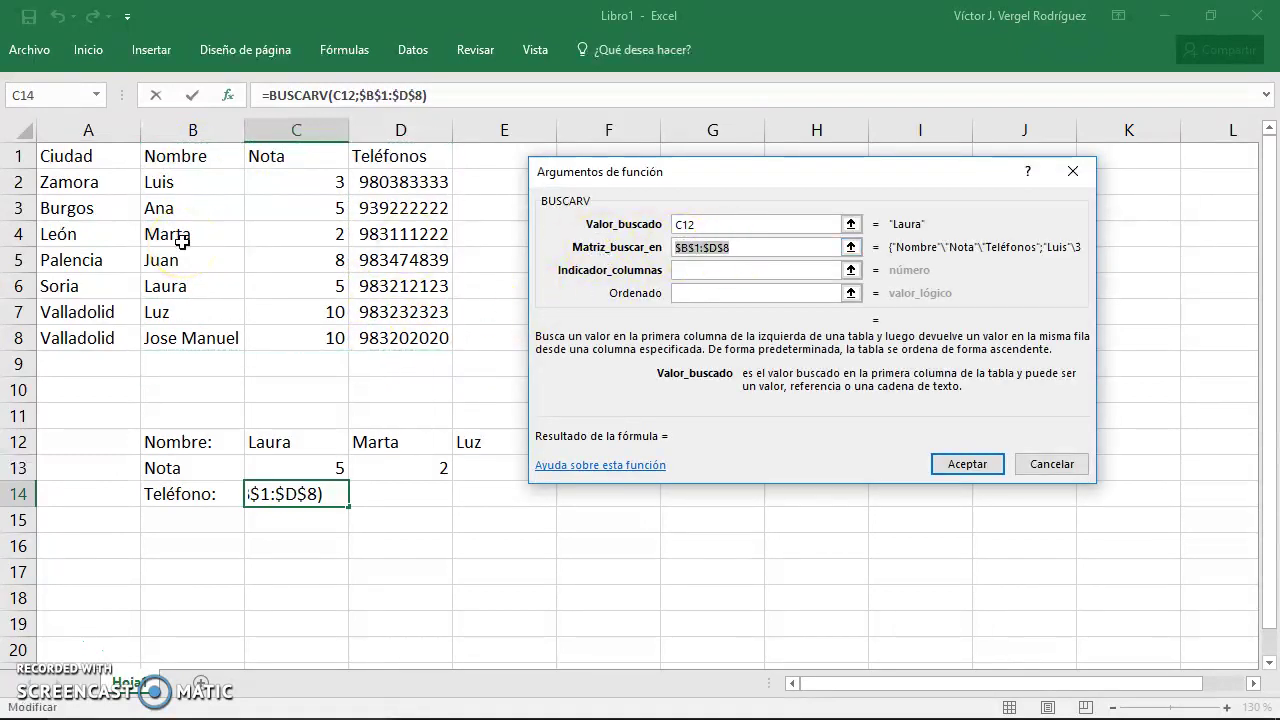
Set column index 3 and Ordenado to falso, then accept the phone lookup
left_click(690, 267)
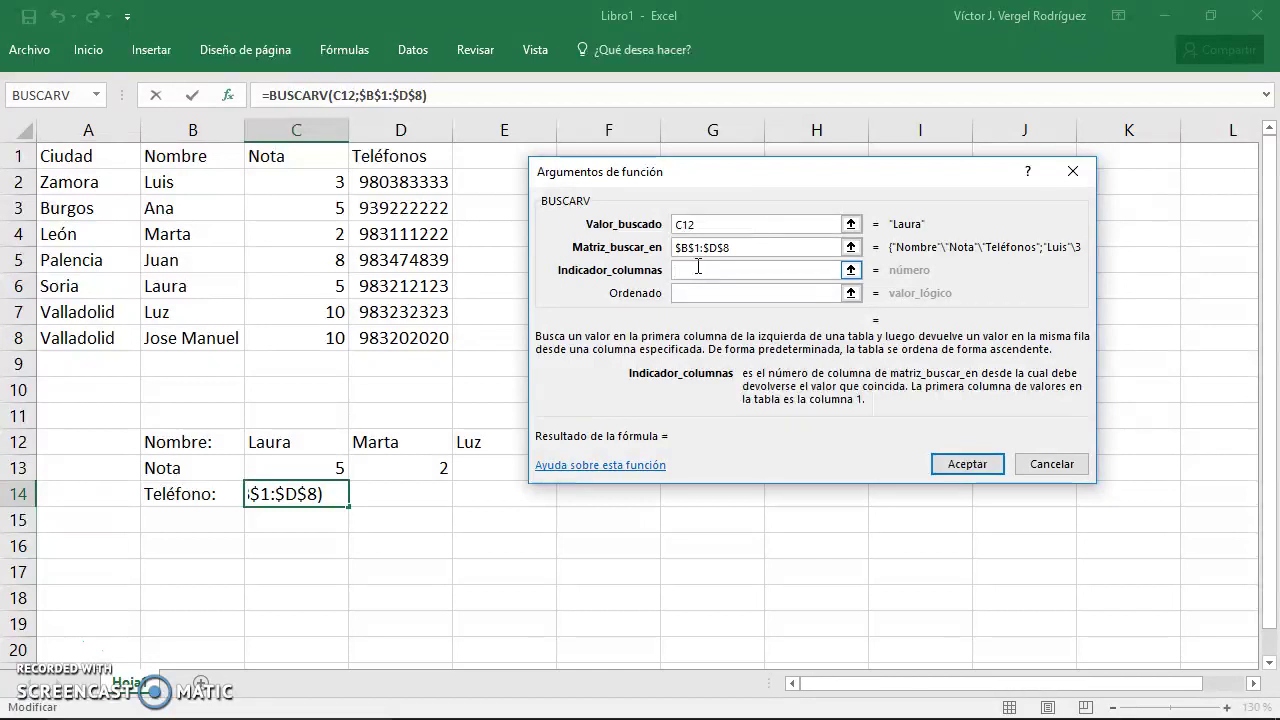
type("3")
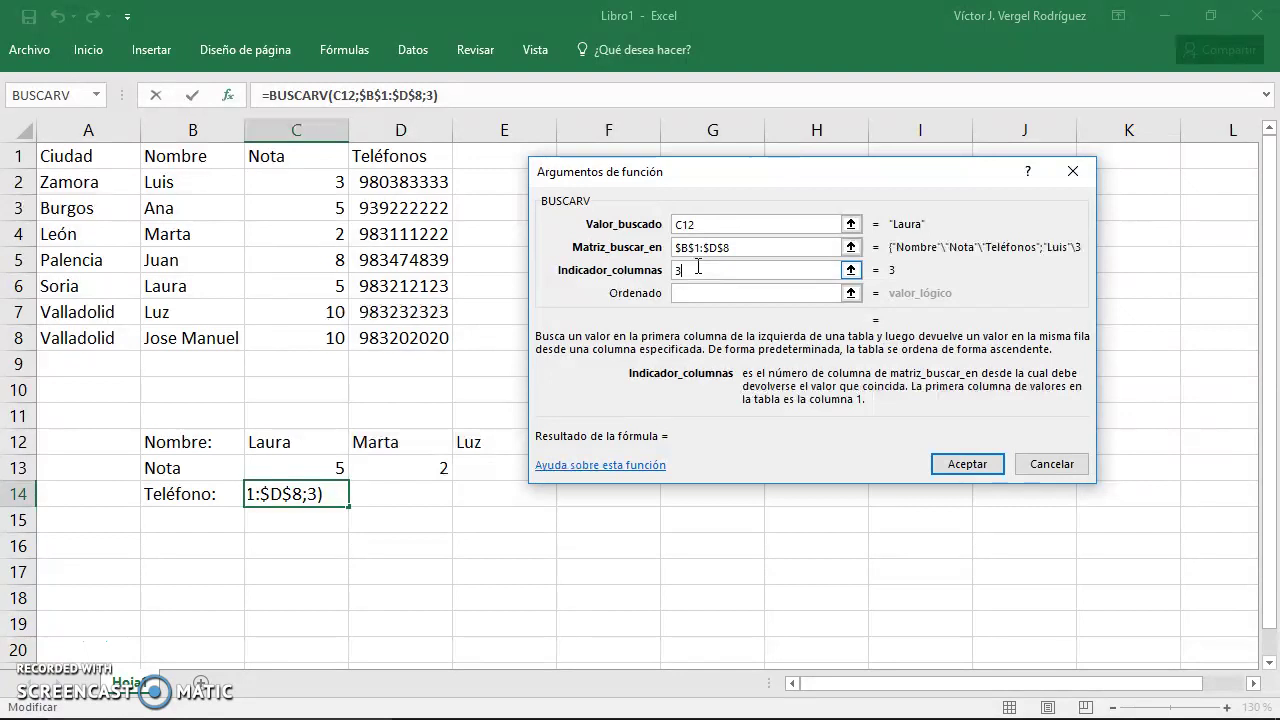
key("Tab")
type("falso")
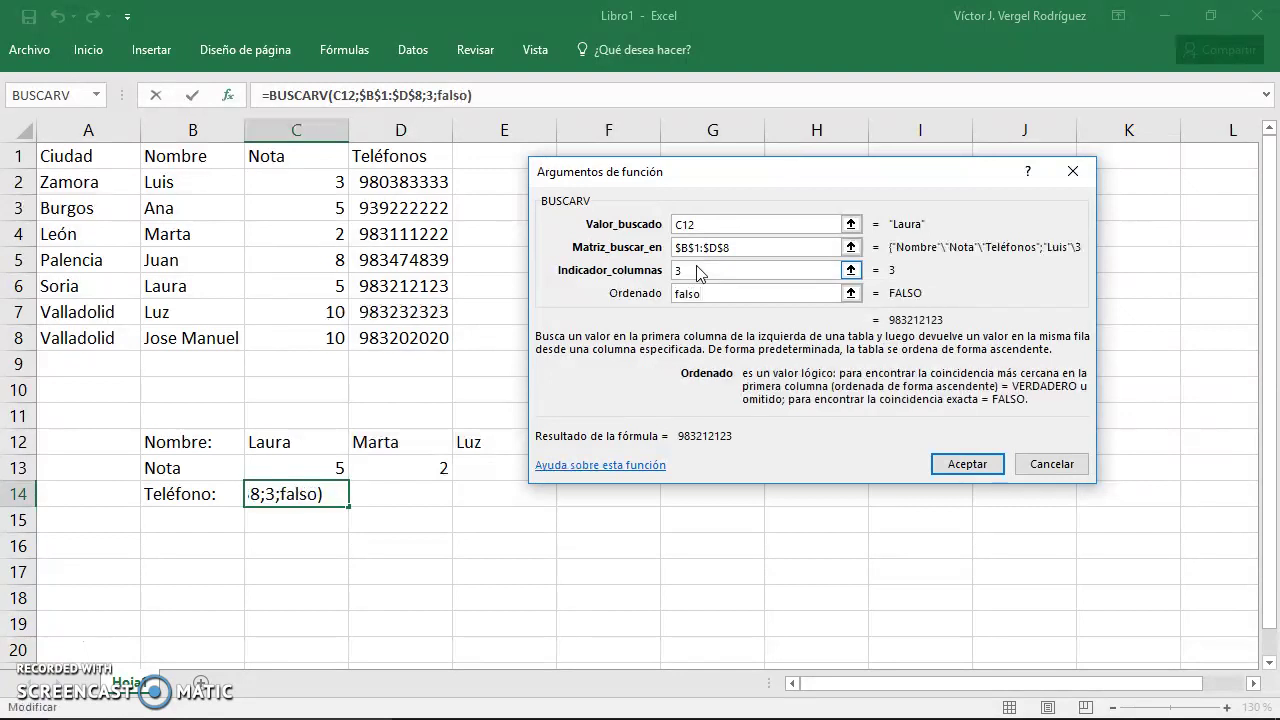
left_click(965, 467)
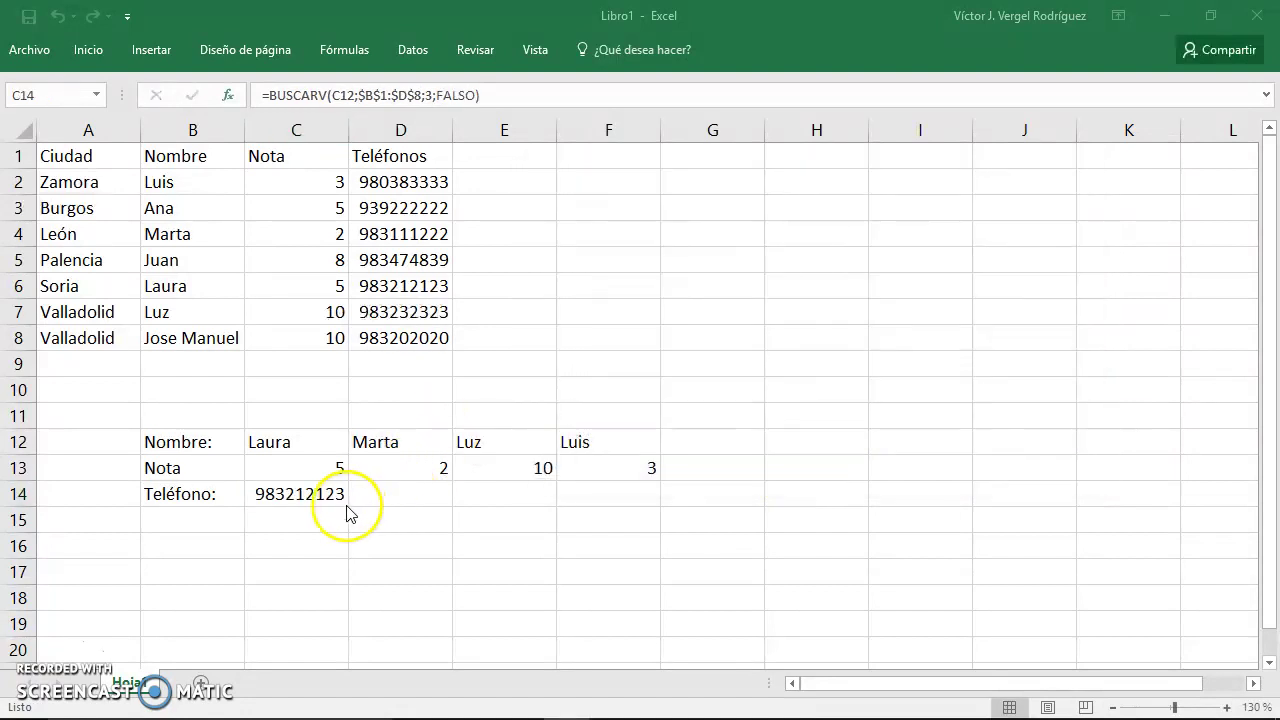
left_click(340, 497)
Fill C14's phone lookup across to F14 for Marta, Luz and Luis
left_click_drag(348, 506, 628, 506)
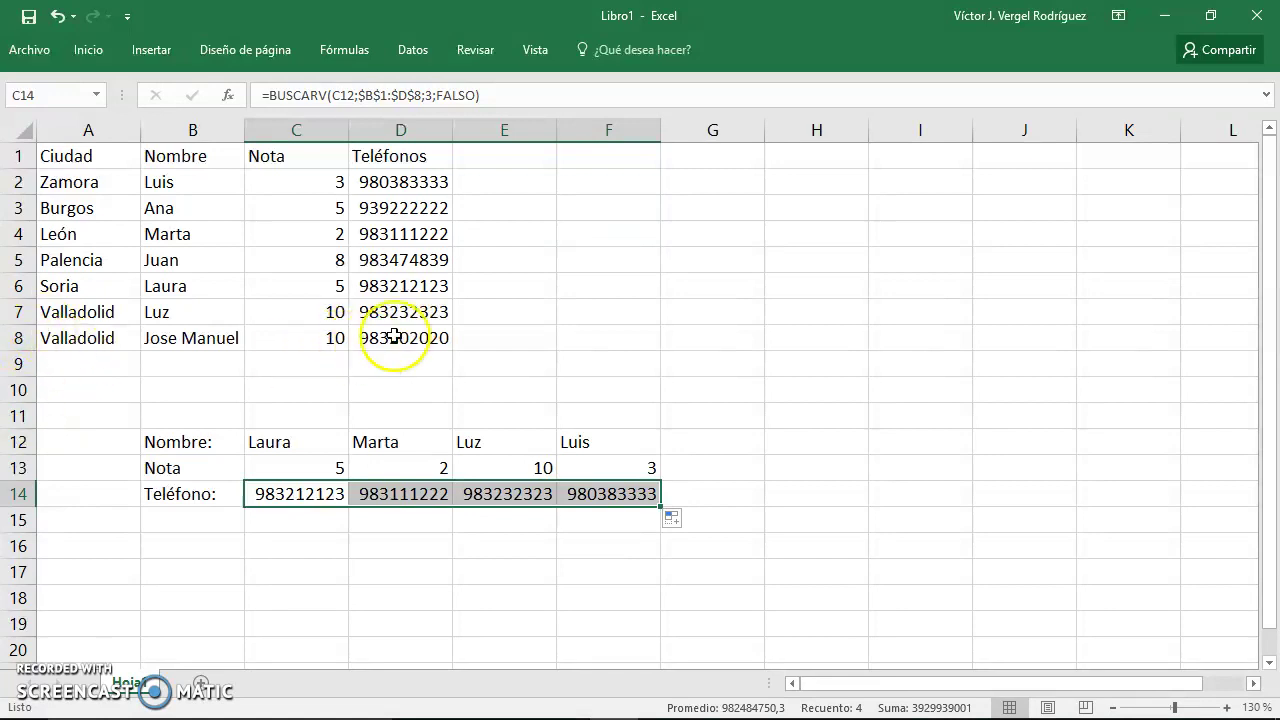
left_click_drag(400, 336, 25, 140)
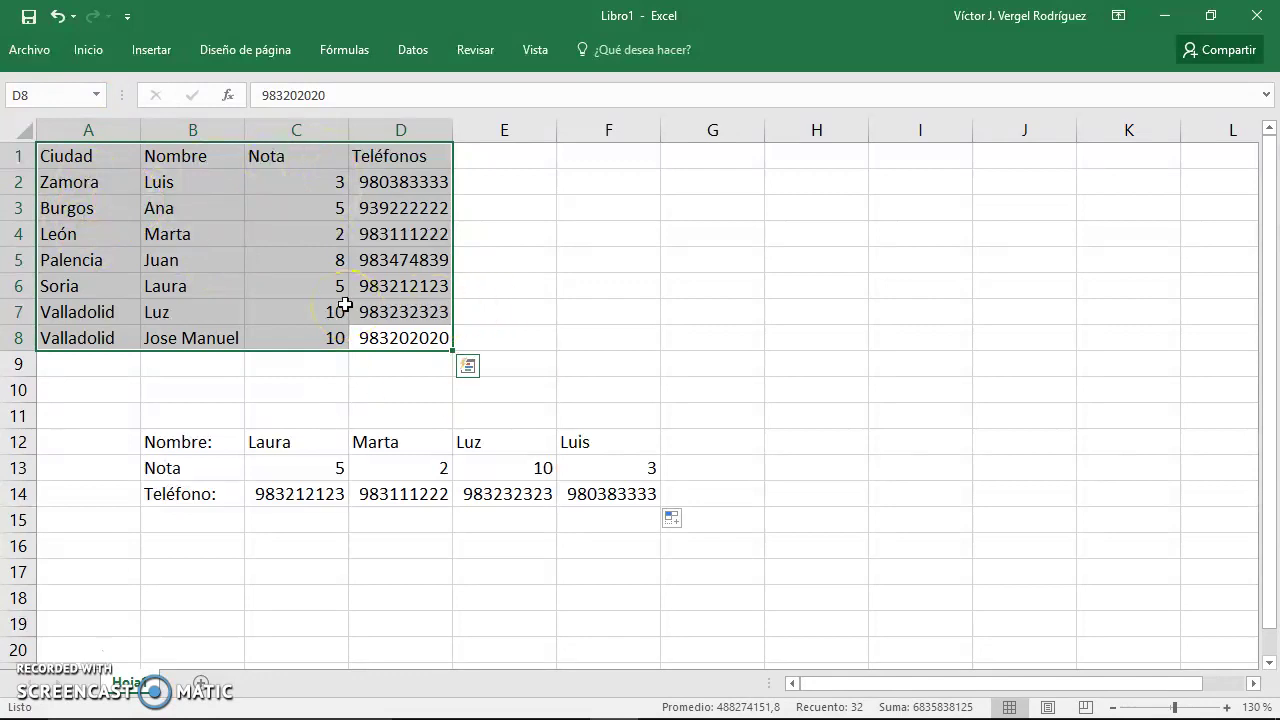
Copy the table A1:D8 and paste it transposed starting at F1
right_click(218, 212)
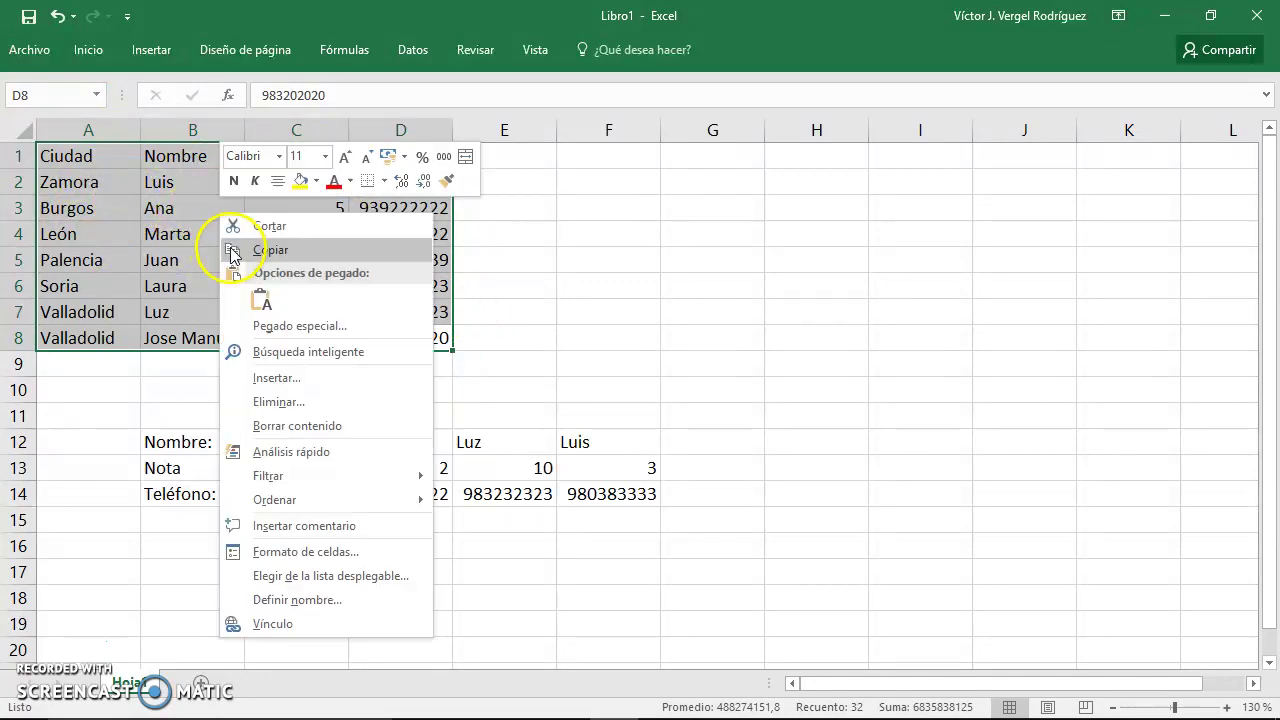
left_click(253, 250)
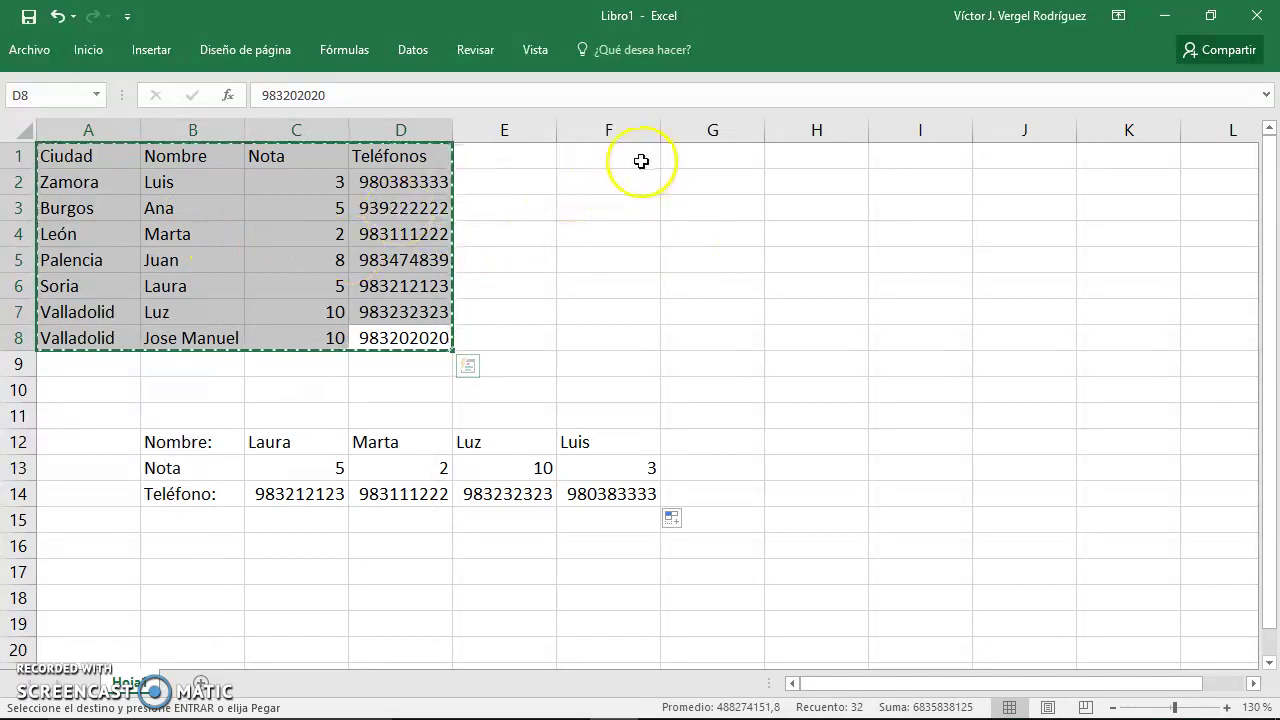
left_click(606, 151)
right_click(642, 160)
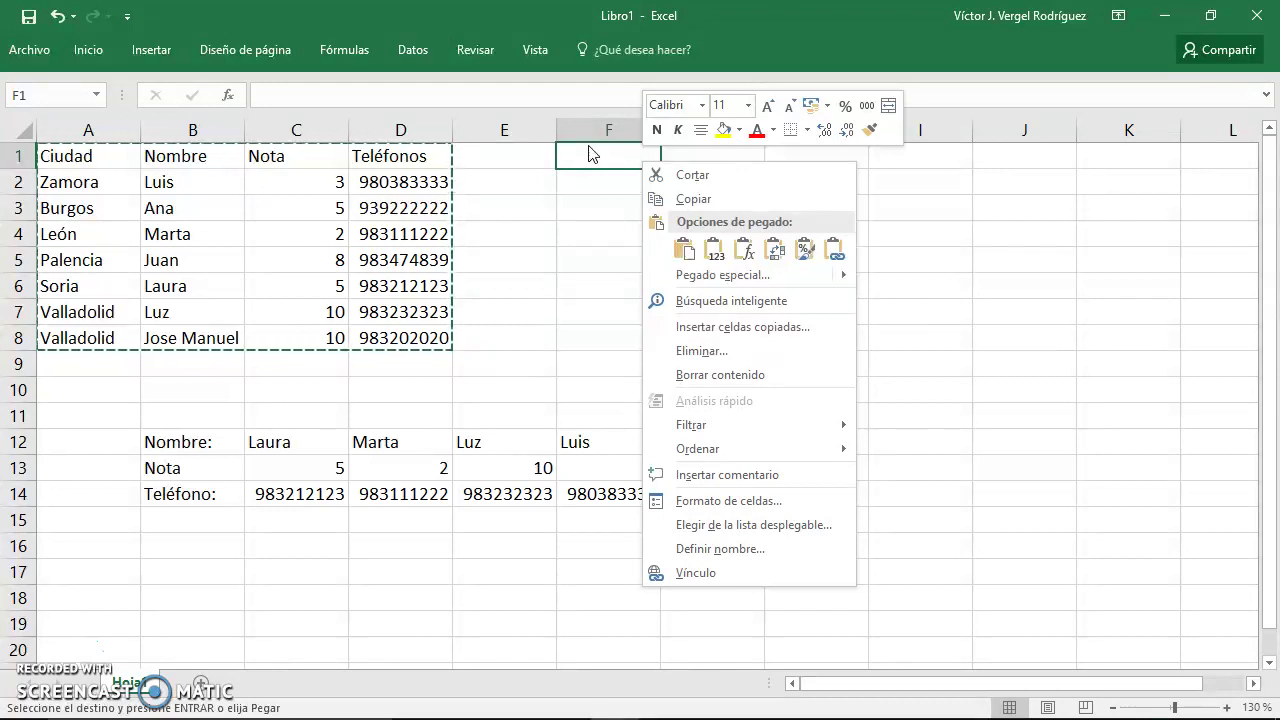
left_click(770, 252)
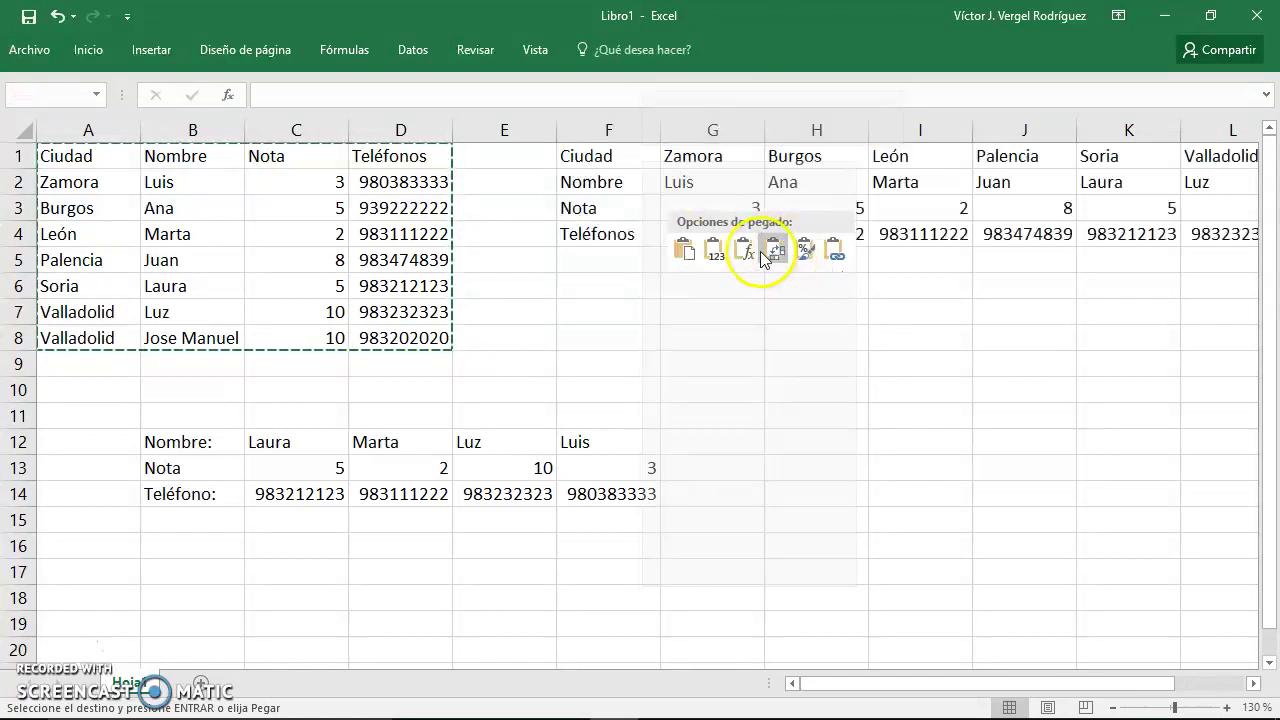
left_click(770, 252)
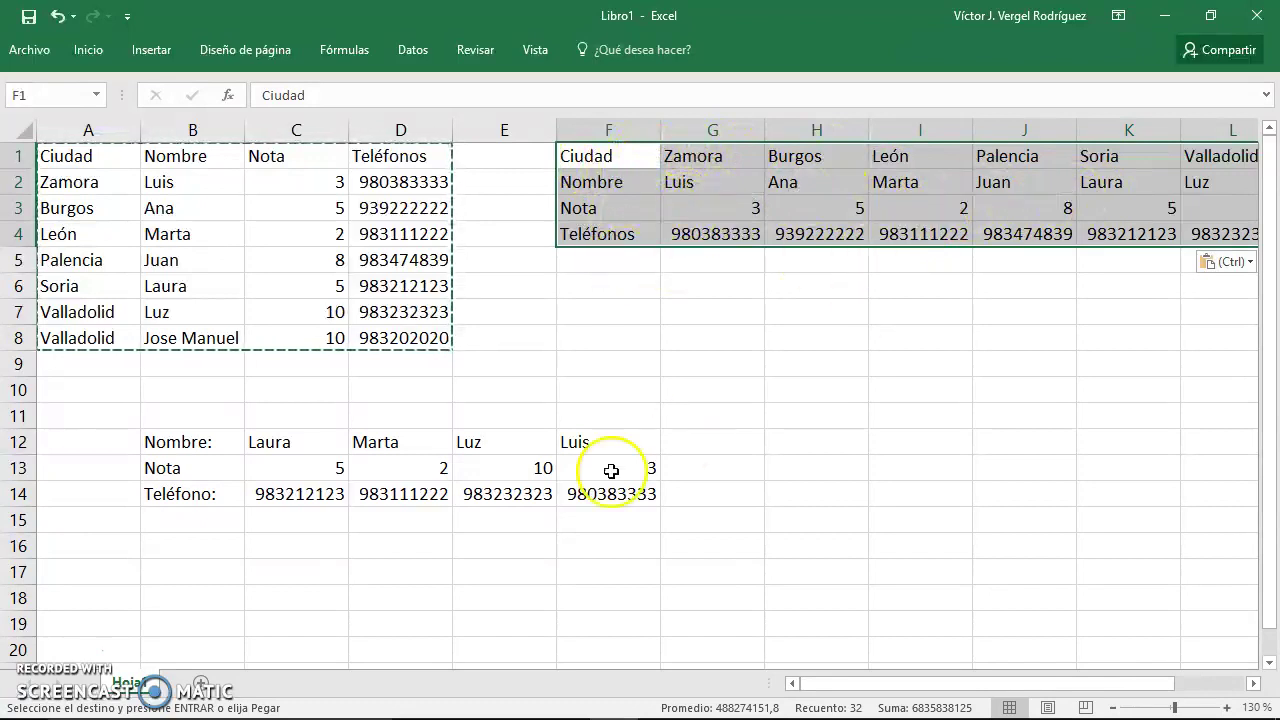
left_click(210, 576)
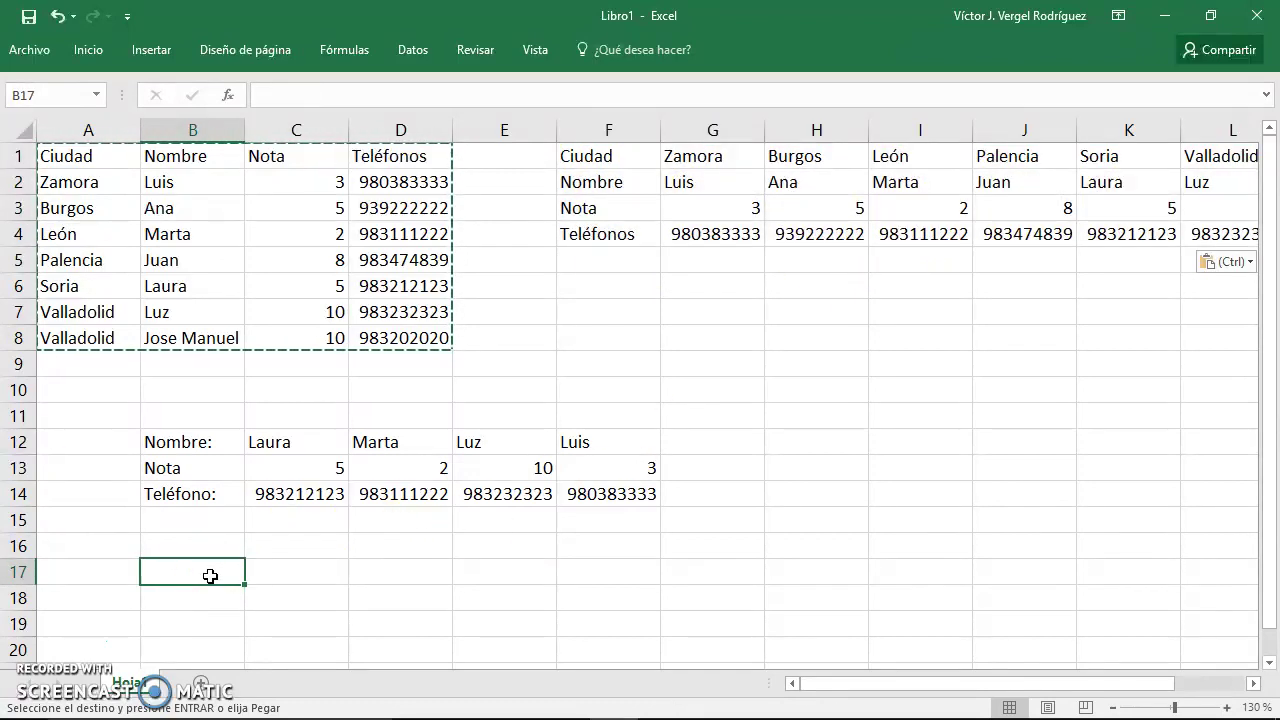
Label B17 'Nombre:' and B18 'Nota:'
type("Nombre:")
key("Tab")
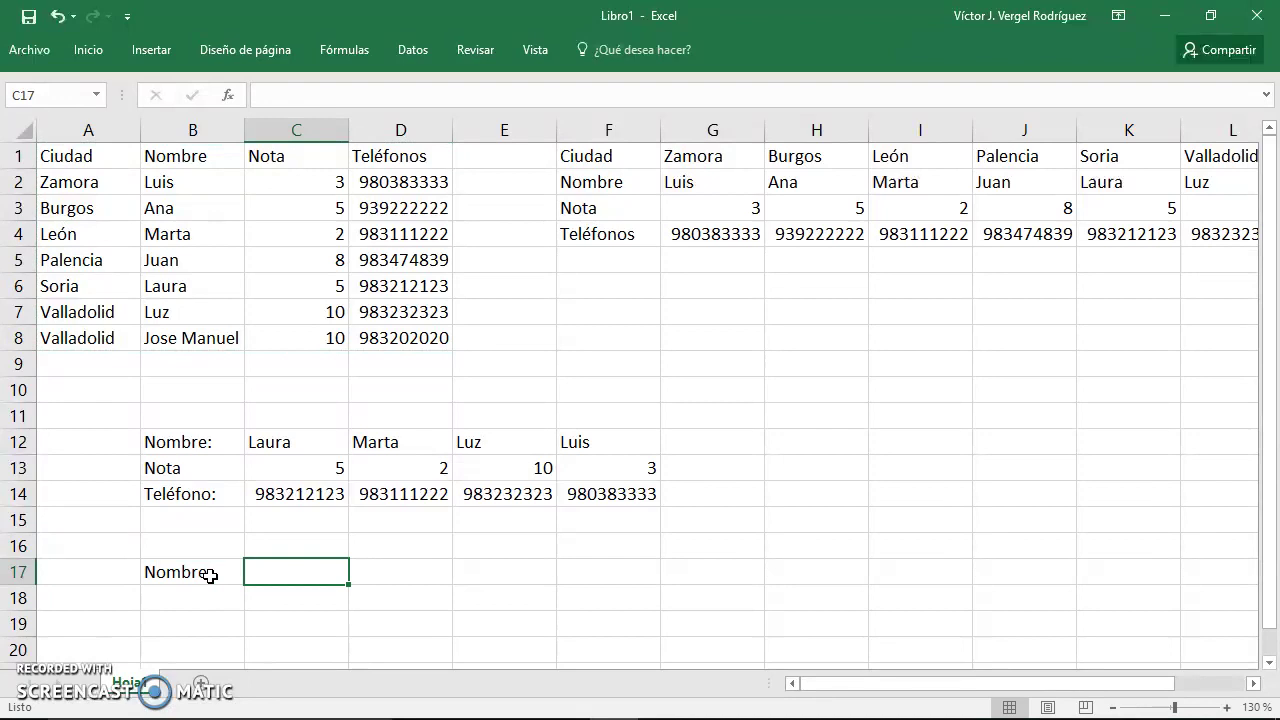
key("Return")
type("Nota:")
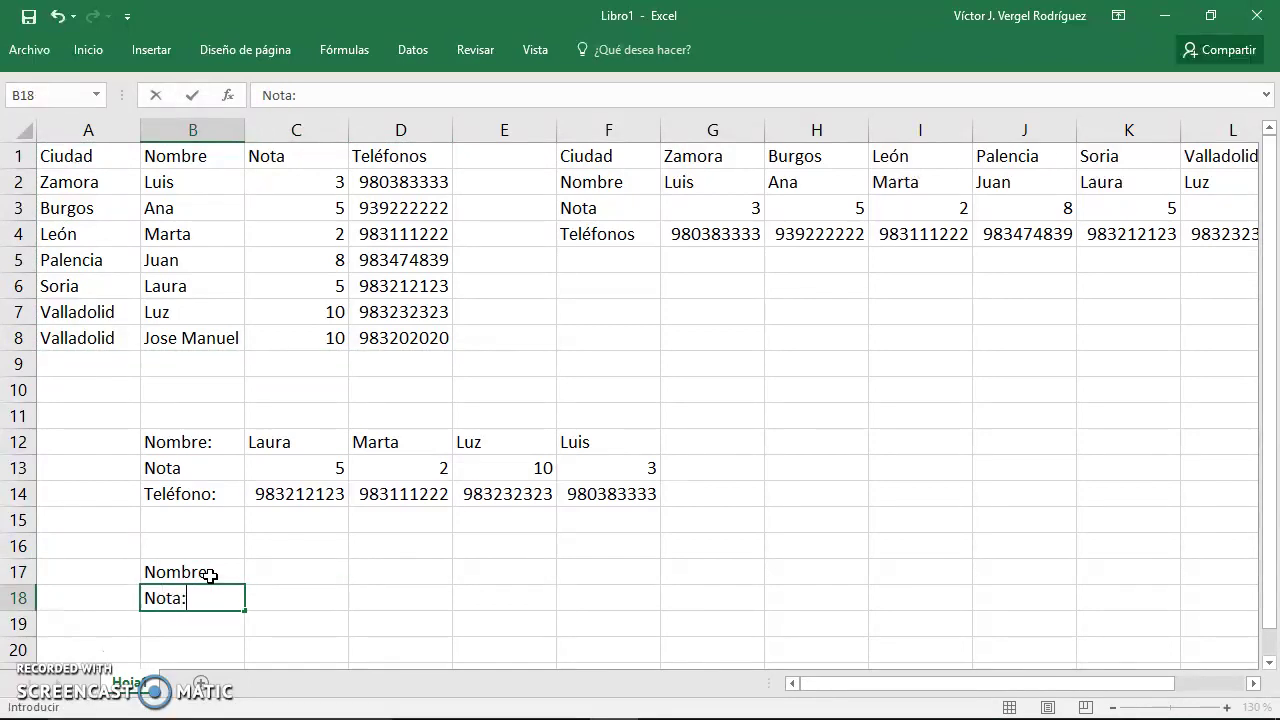
key("Tab")
key("Up")
Copy the four names from C12:F12 into C17:F17
left_click(312, 561)
key("Up")
key("Up")
key("Up")
key("Up")
key("Up")
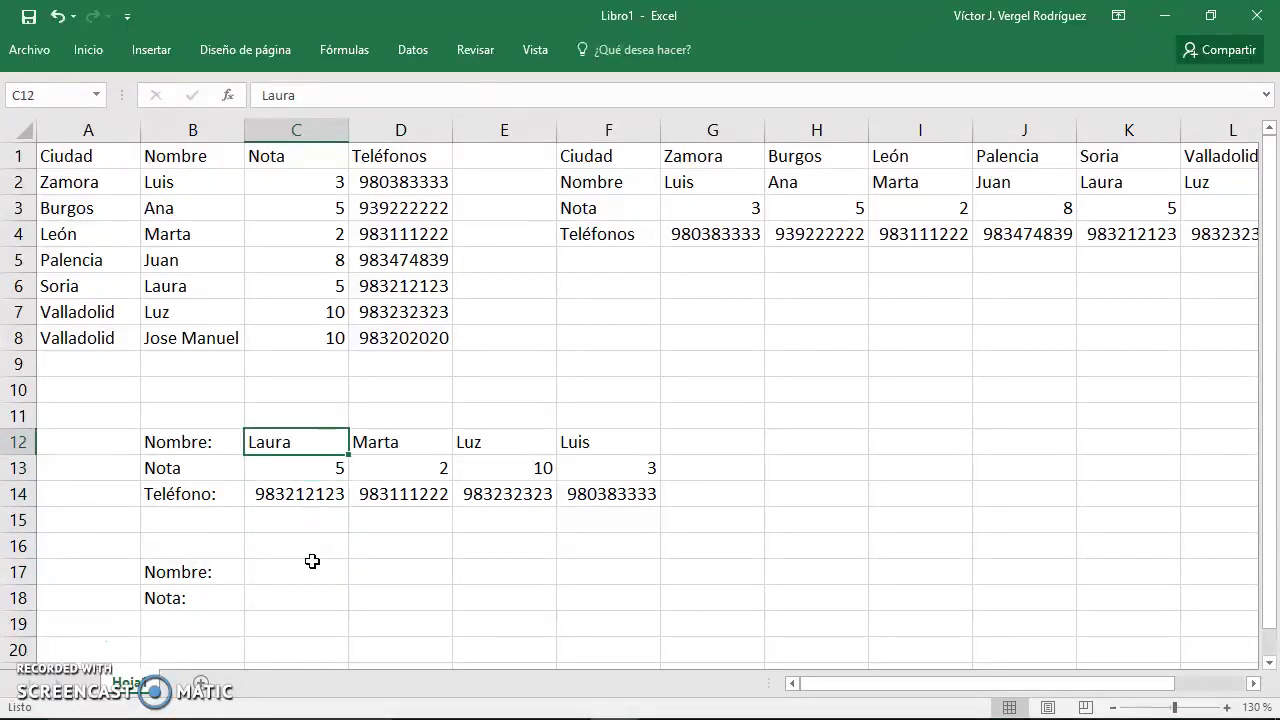
key("shift+Right")
key("shift+Right")
key("shift+Right")
key("ctrl+c")
key("Down")
key("Down")
key("Down")
left_click(312, 561)
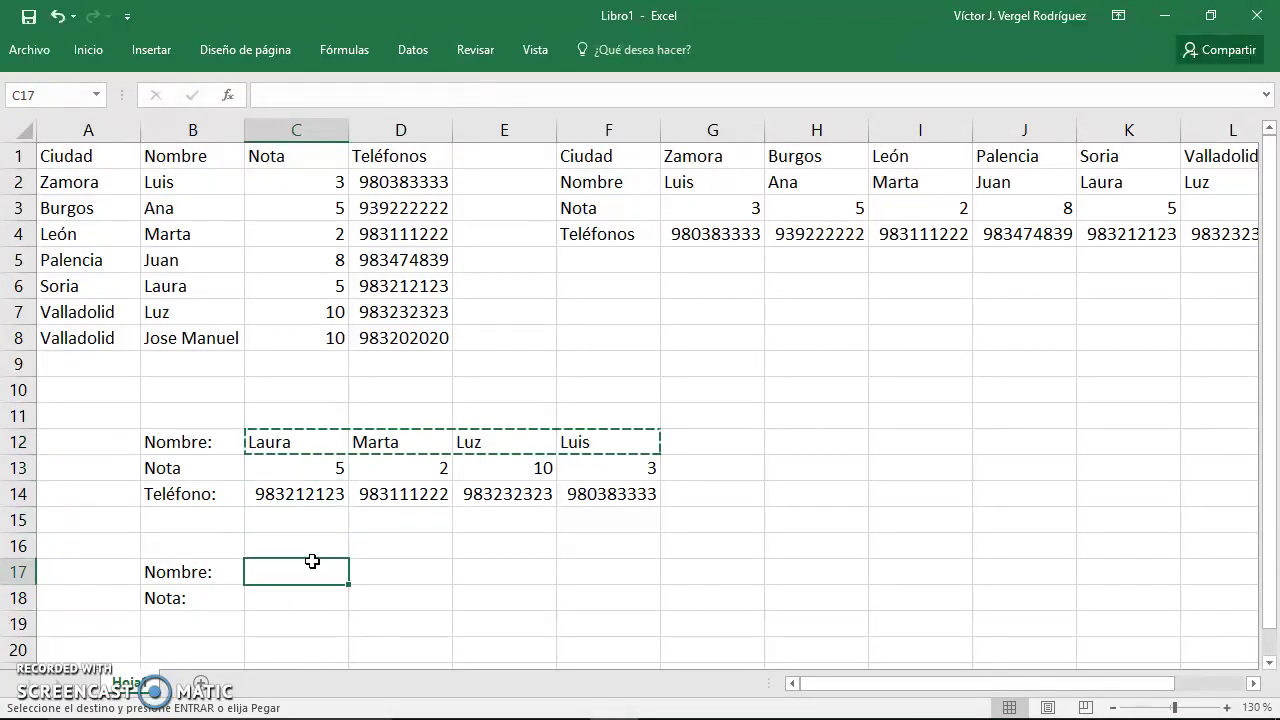
key("ctrl+v")
key("Down")
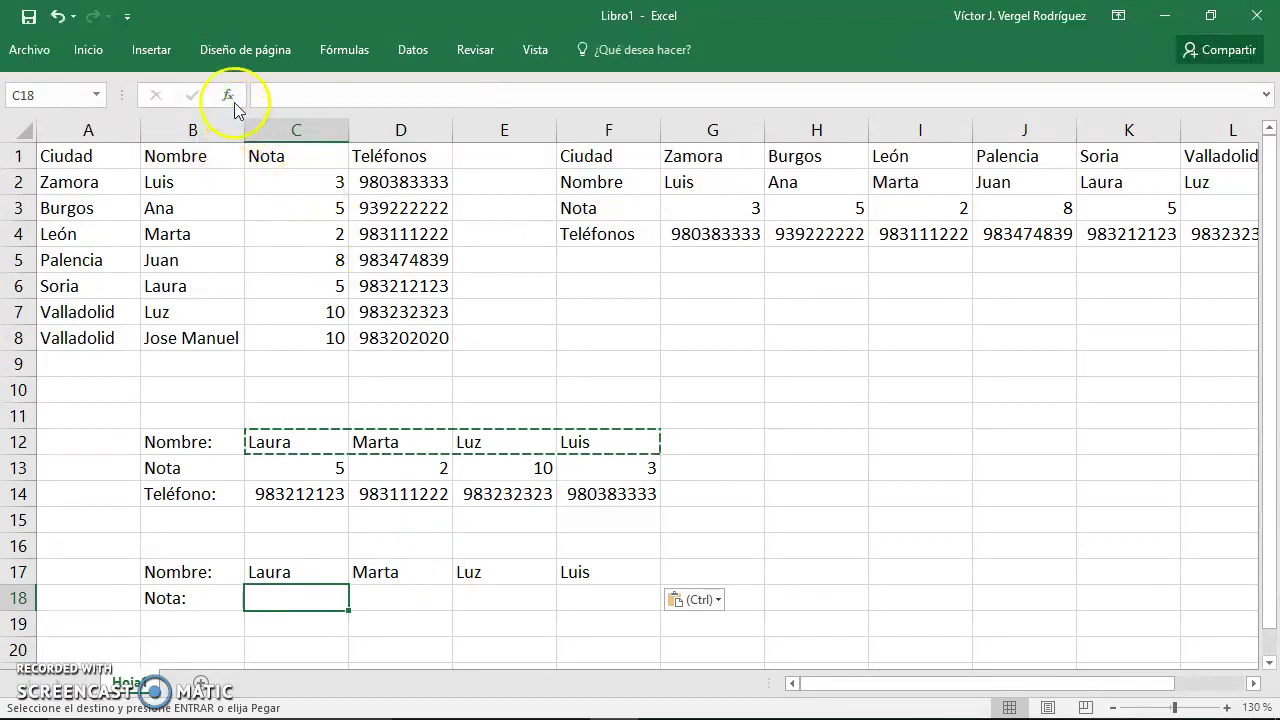
left_click(229, 95)
Start a BUSCARH in C18 looking up C17 in the absolute range $F$2:$M$4
left_click(780, 340)
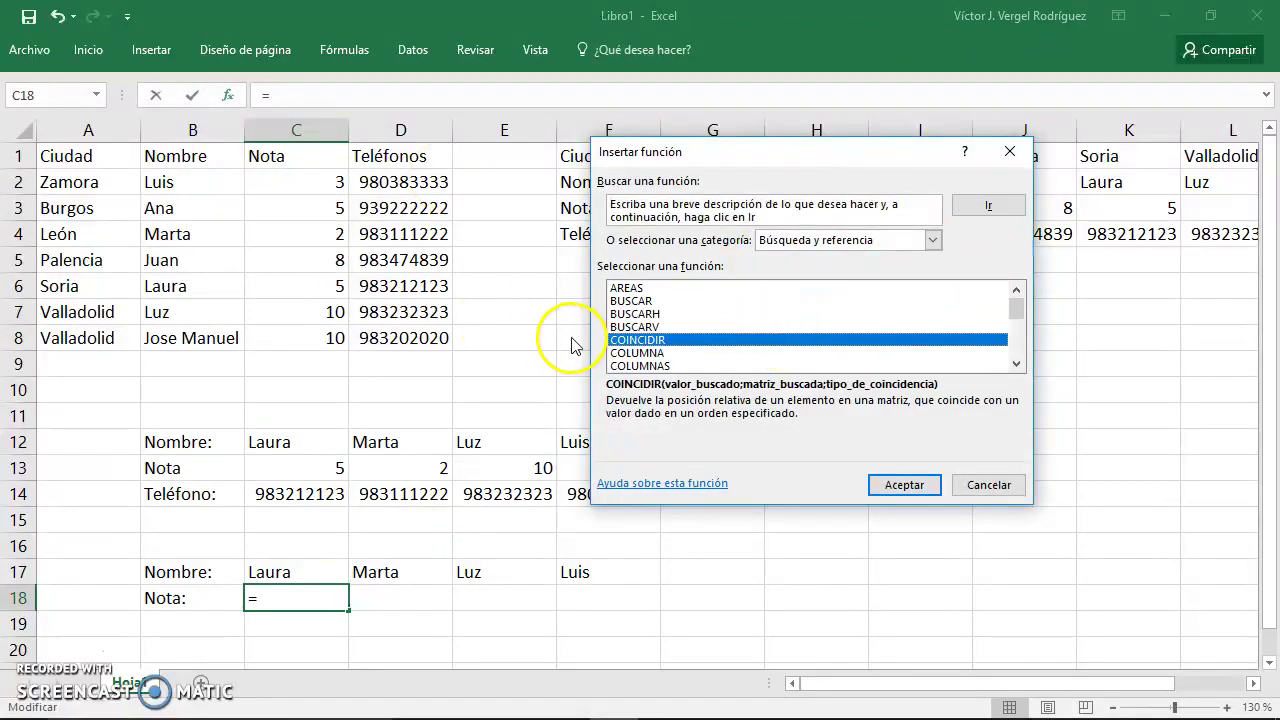
left_click(640, 326)
left_click(645, 313)
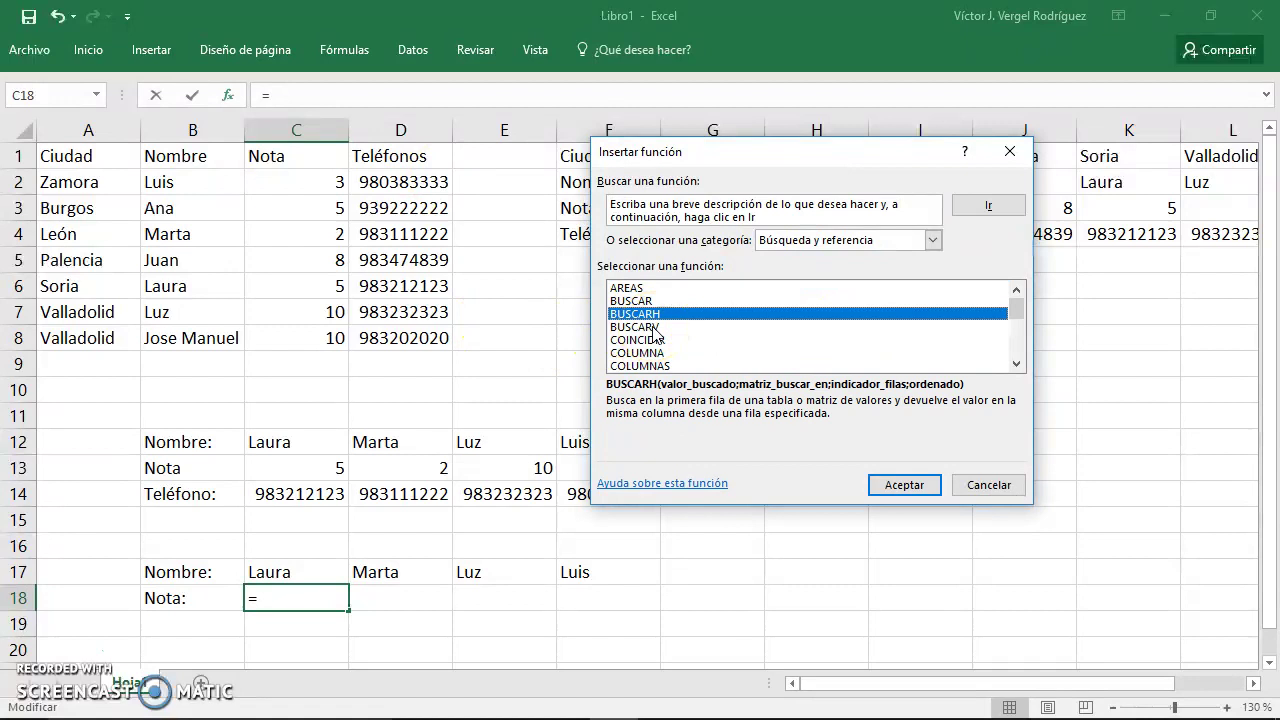
left_click(900, 488)
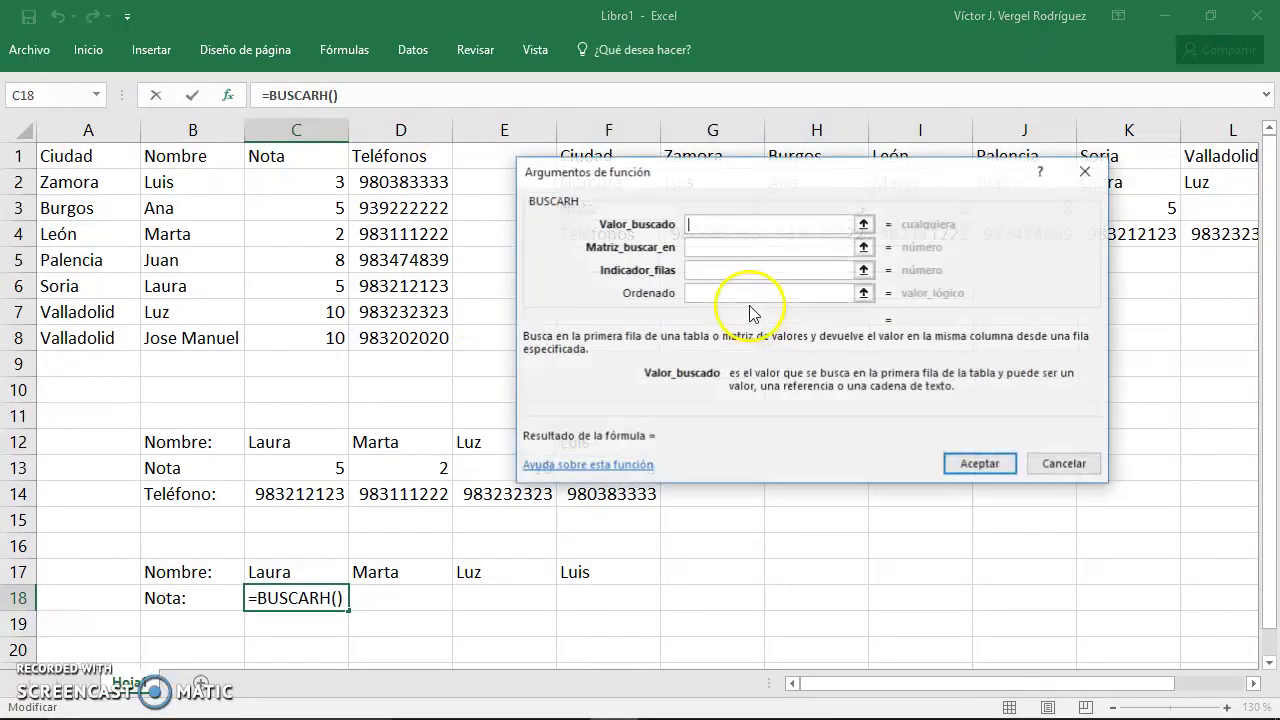
left_click_drag(708, 178, 870, 379)
left_click(272, 572)
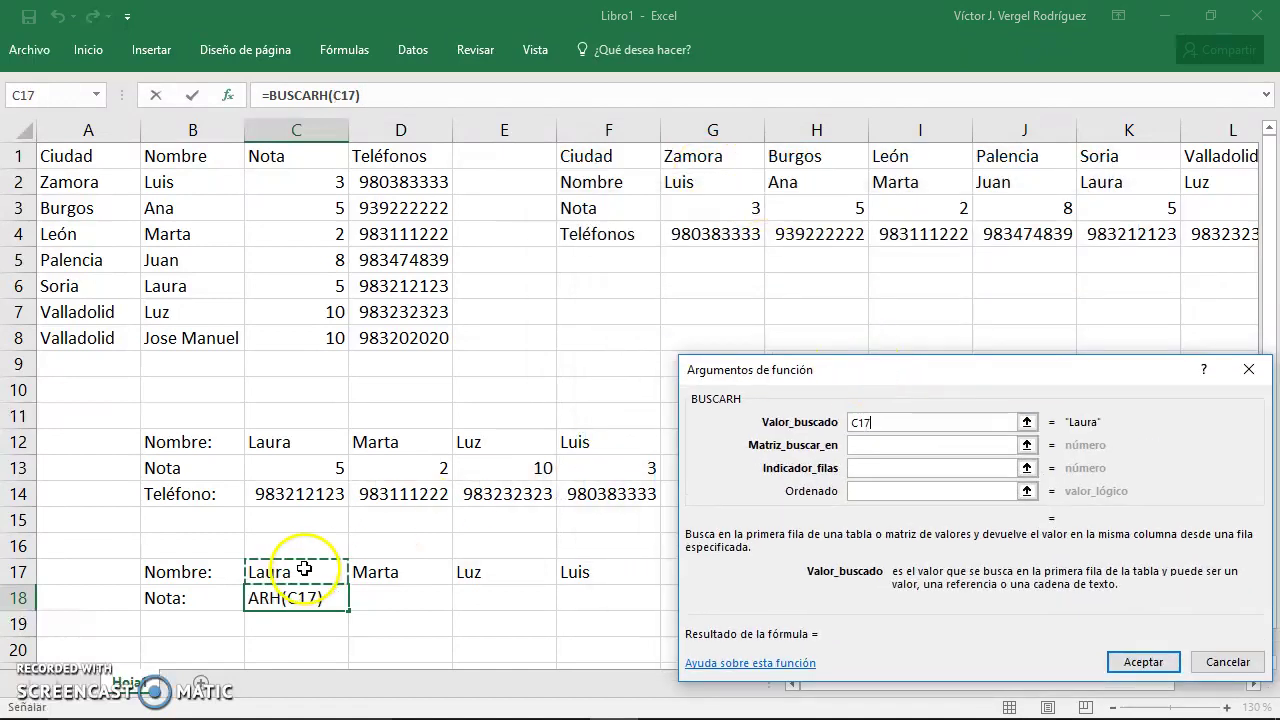
left_click(880, 446)
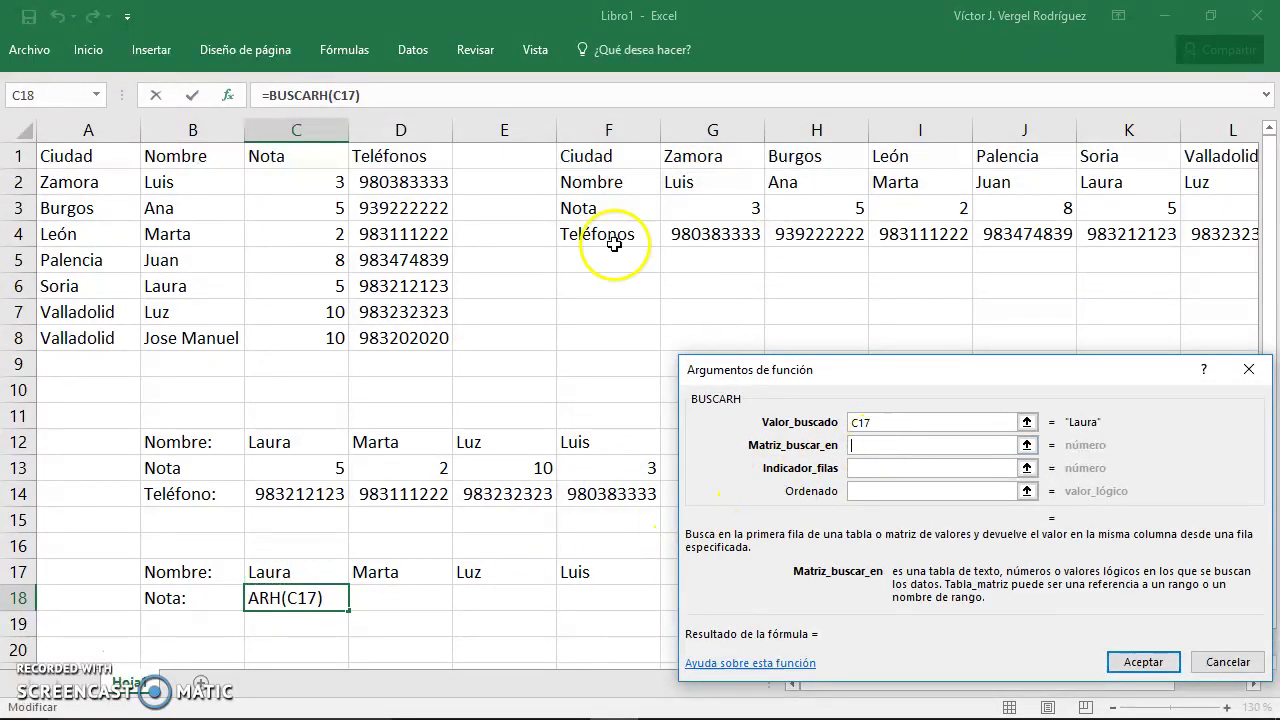
left_click(590, 157)
left_click_drag(591, 182, 1265, 234)
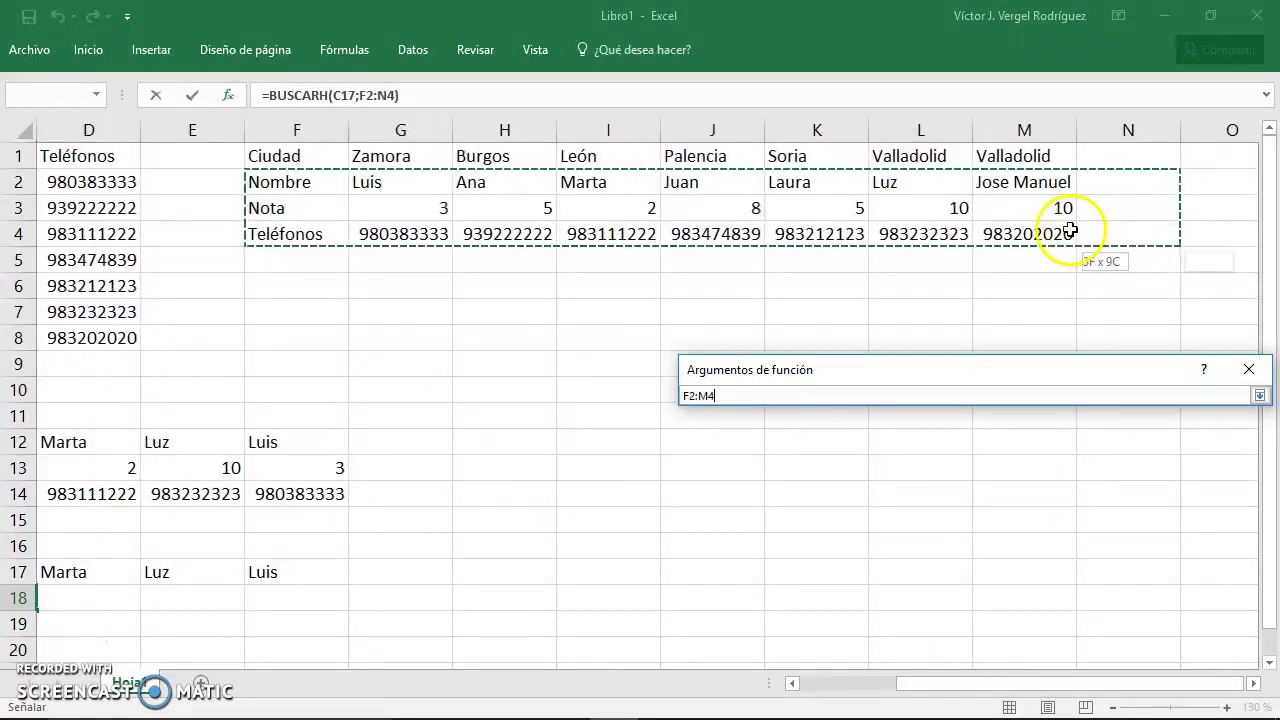
left_click_drag(1265, 234, 1066, 237)
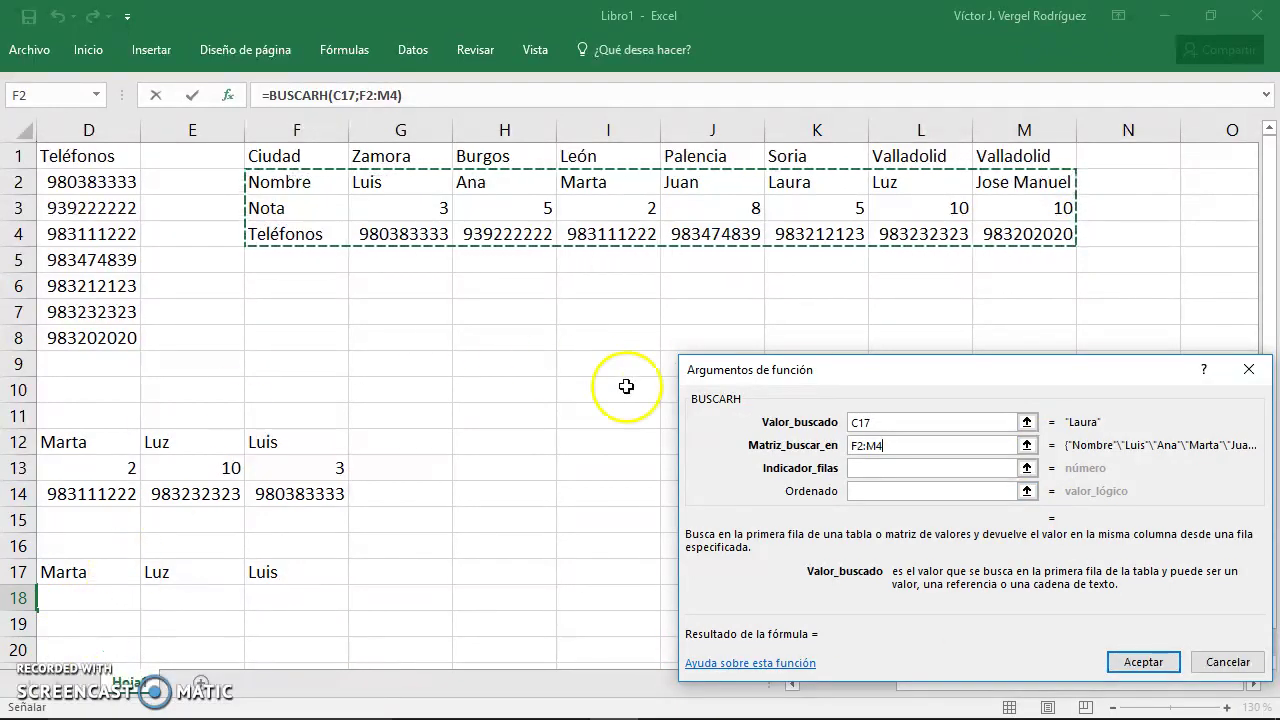
left_click(857, 446)
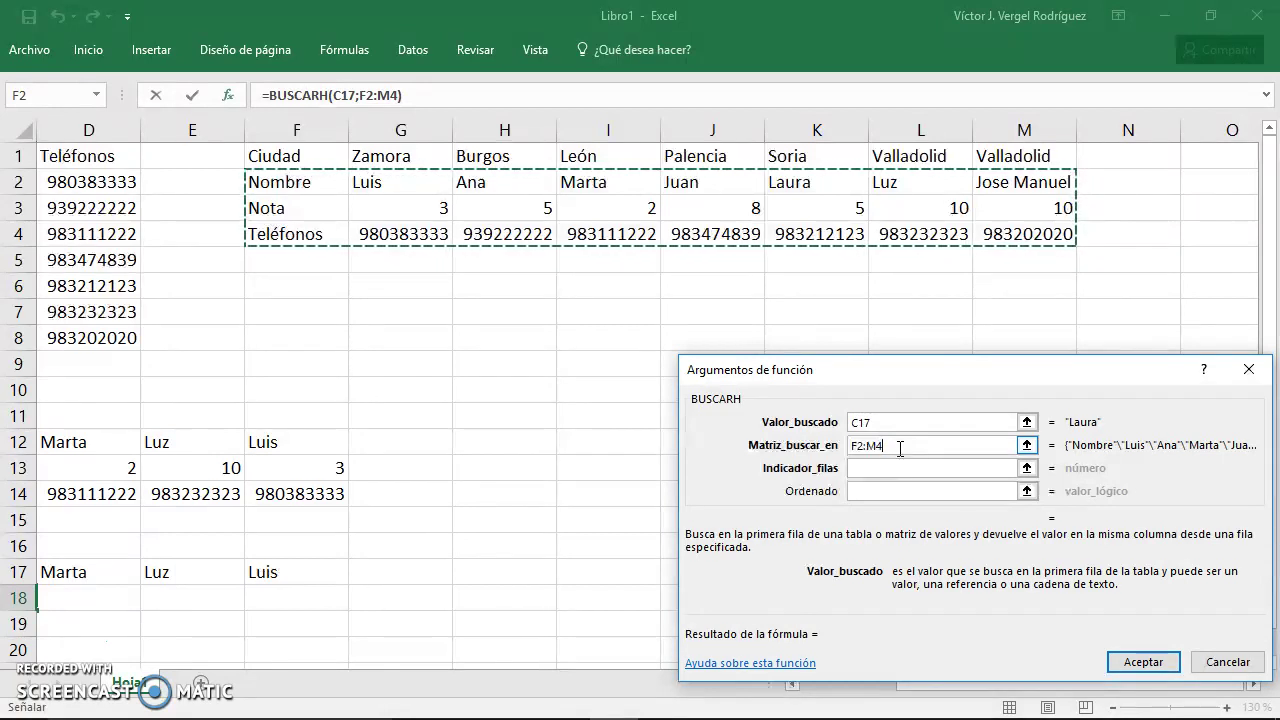
left_click(745, 457)
key("F4")
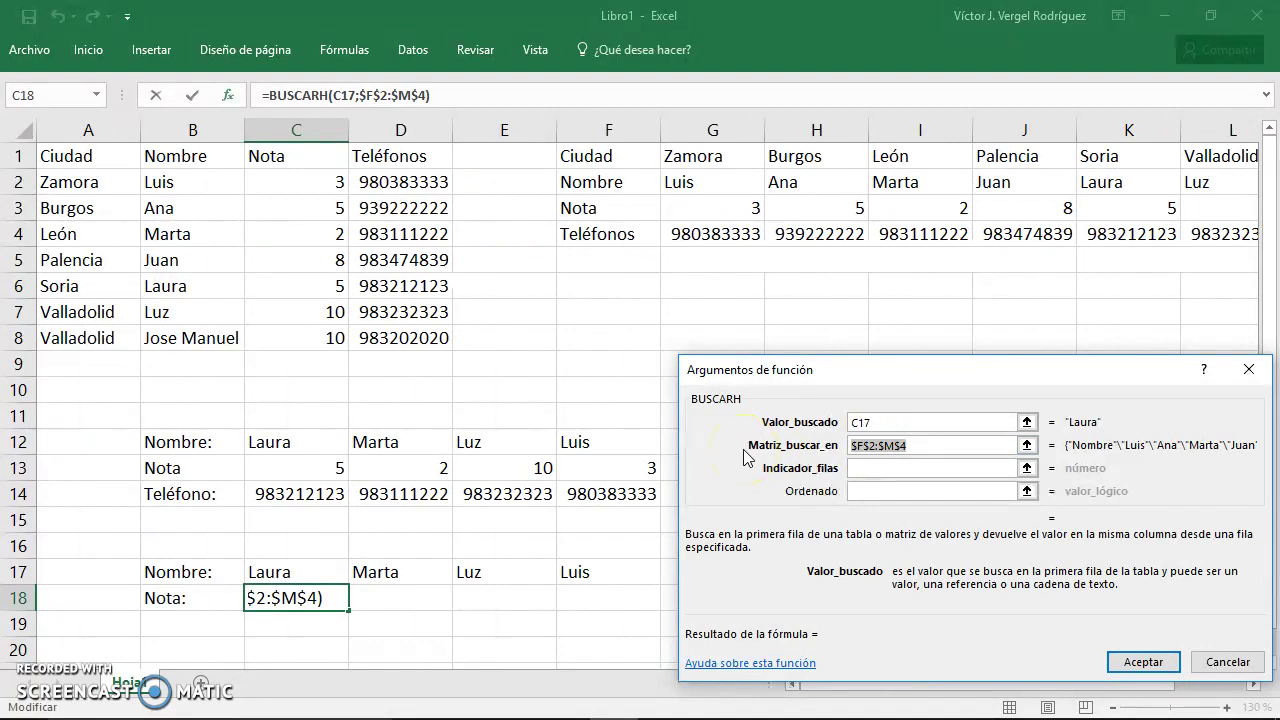
Complete it with row index 2 and FALSO, then fill the formula across to F18
left_click(865, 468)
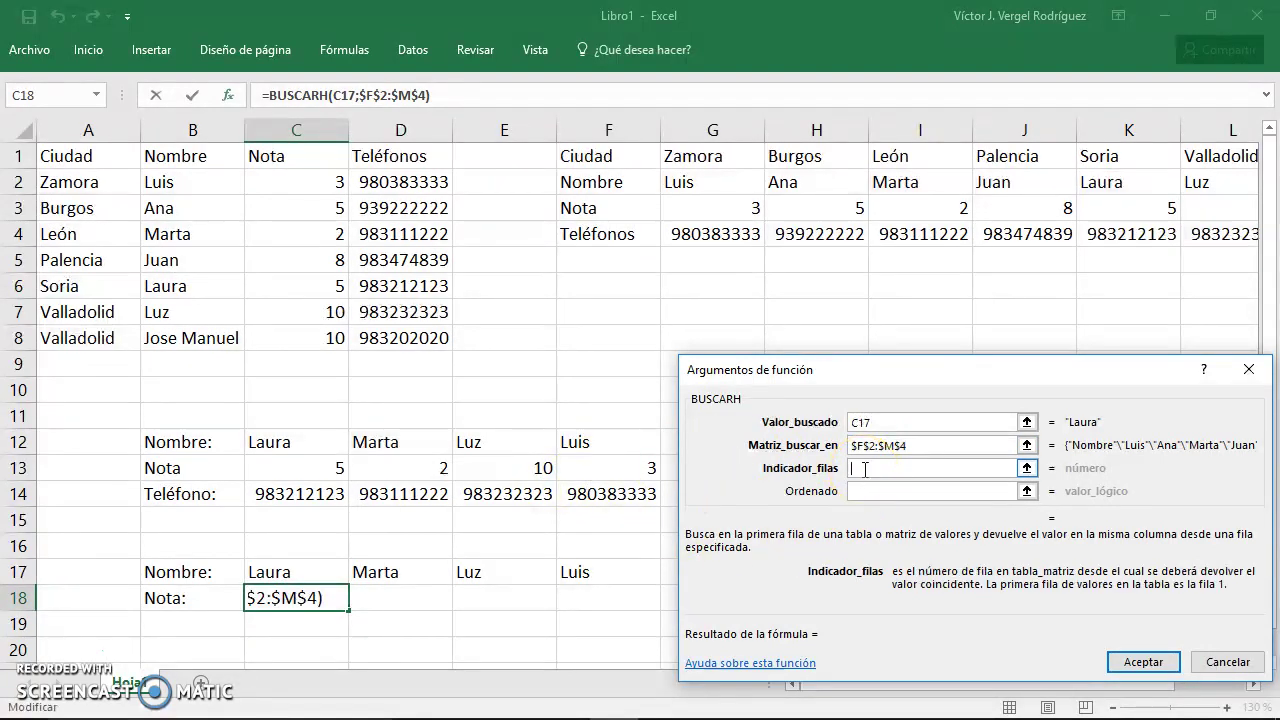
left_click(865, 469)
type("21")
key("BackSpace")
key("Tab")
type("falso")
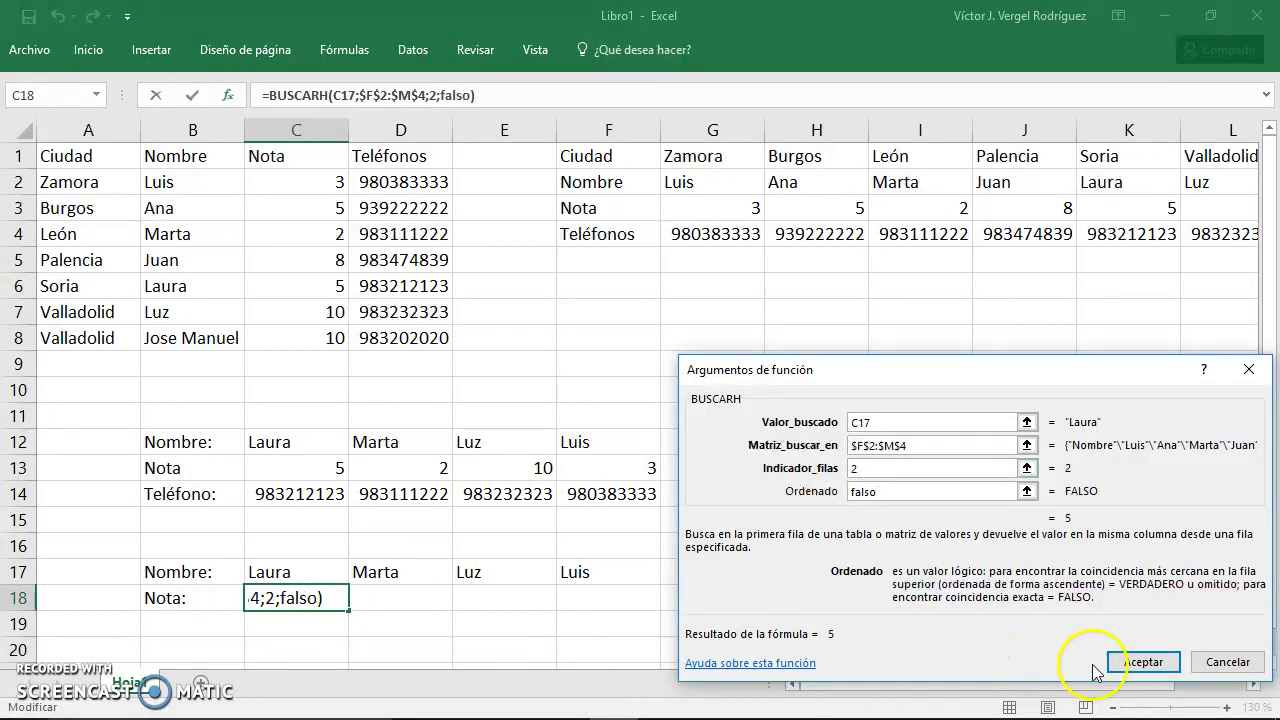
left_click(1134, 669)
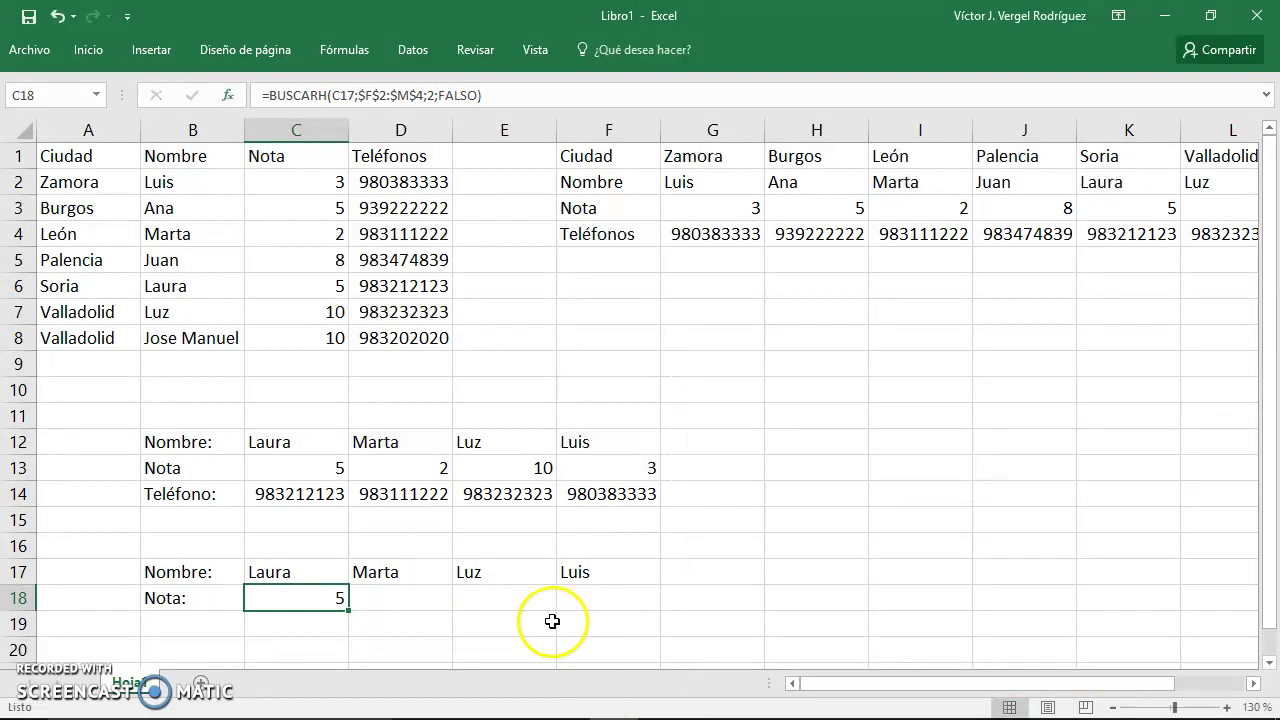
left_click_drag(347, 609, 593, 605)
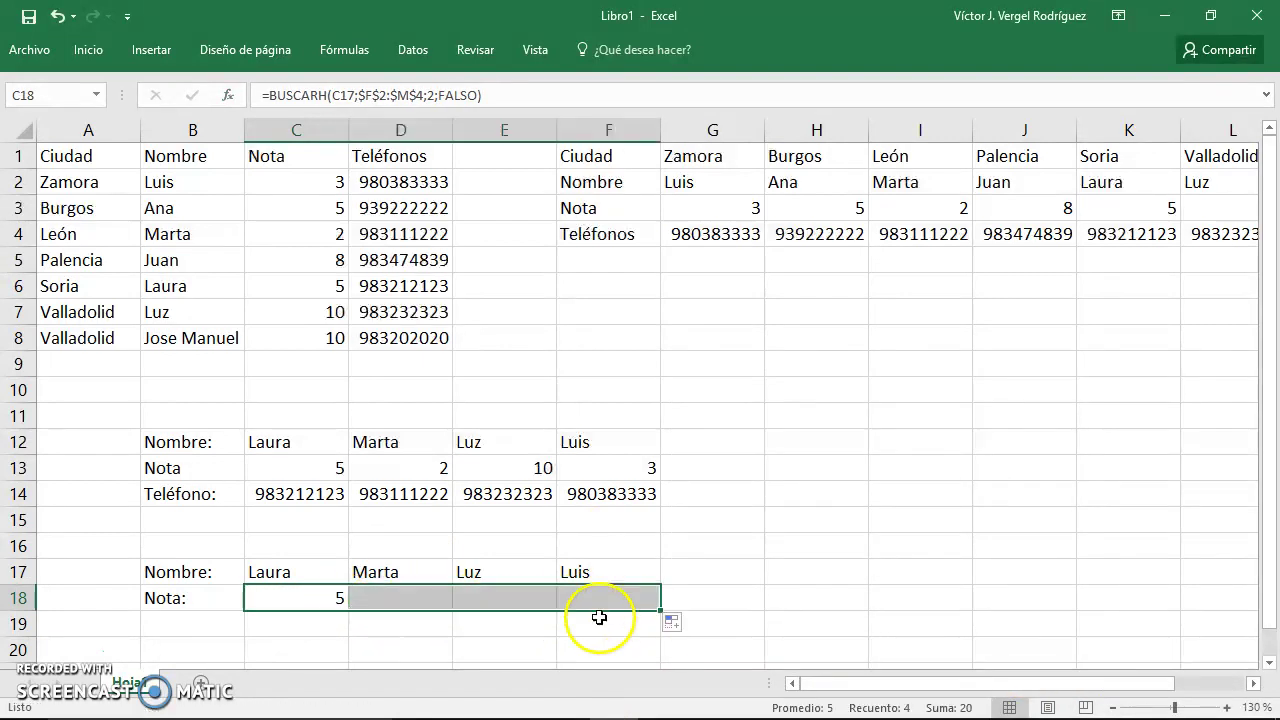